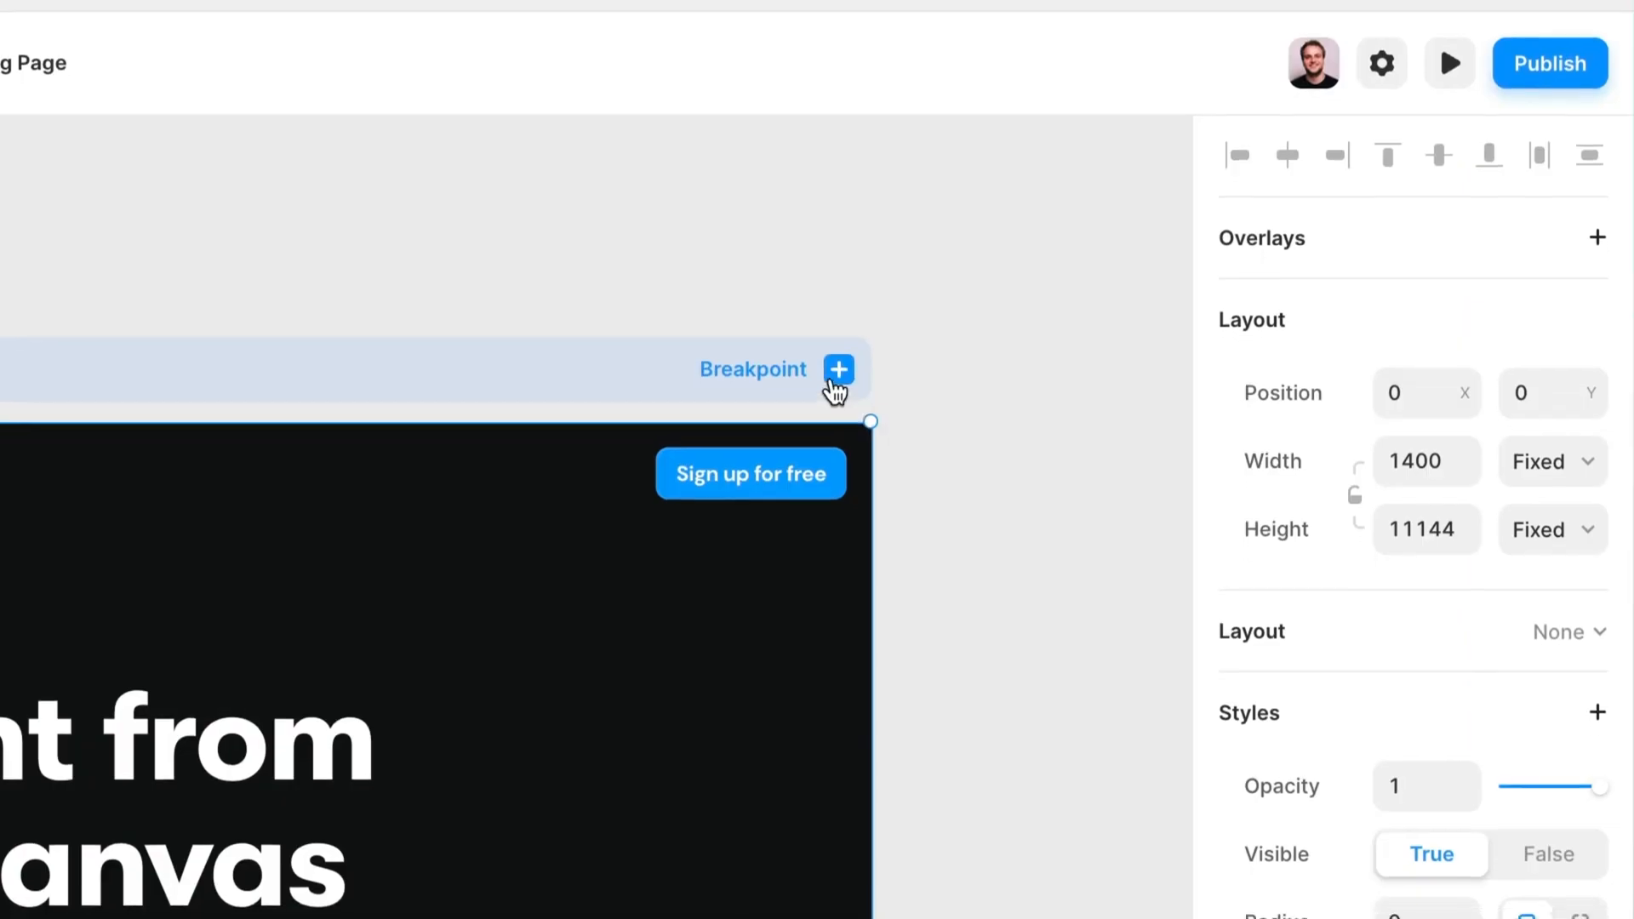
{"action": "left_click", "coordinate": [1131, 222]}
{"action": "left_click", "coordinate": [813, 423]}
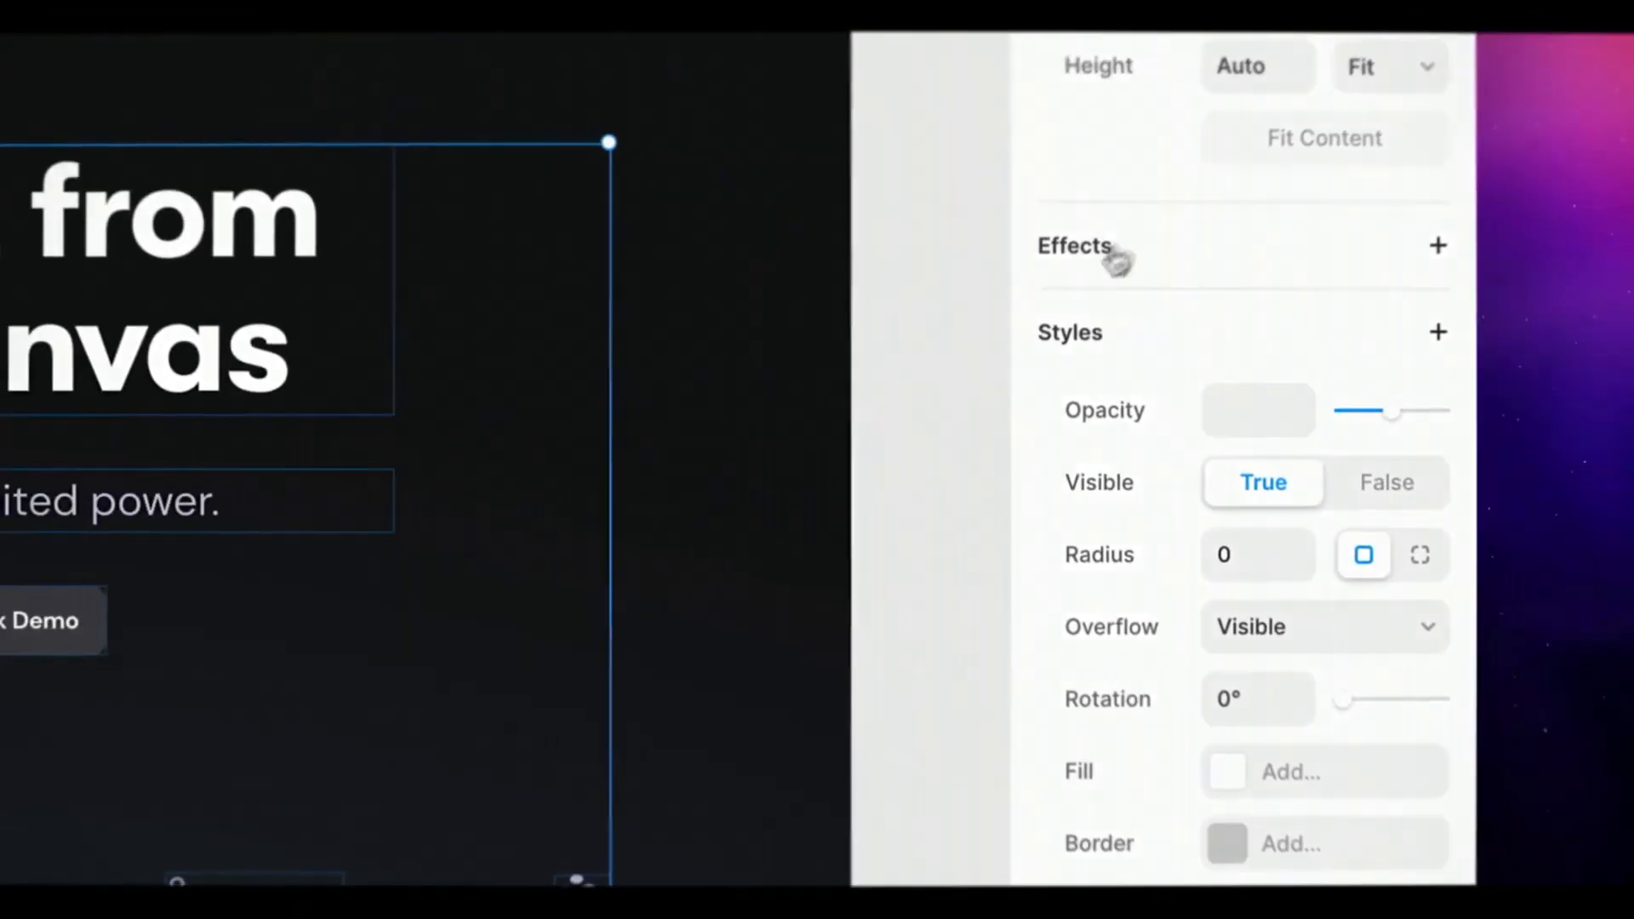
{"action": "left_click", "coordinate": [1123, 251]}
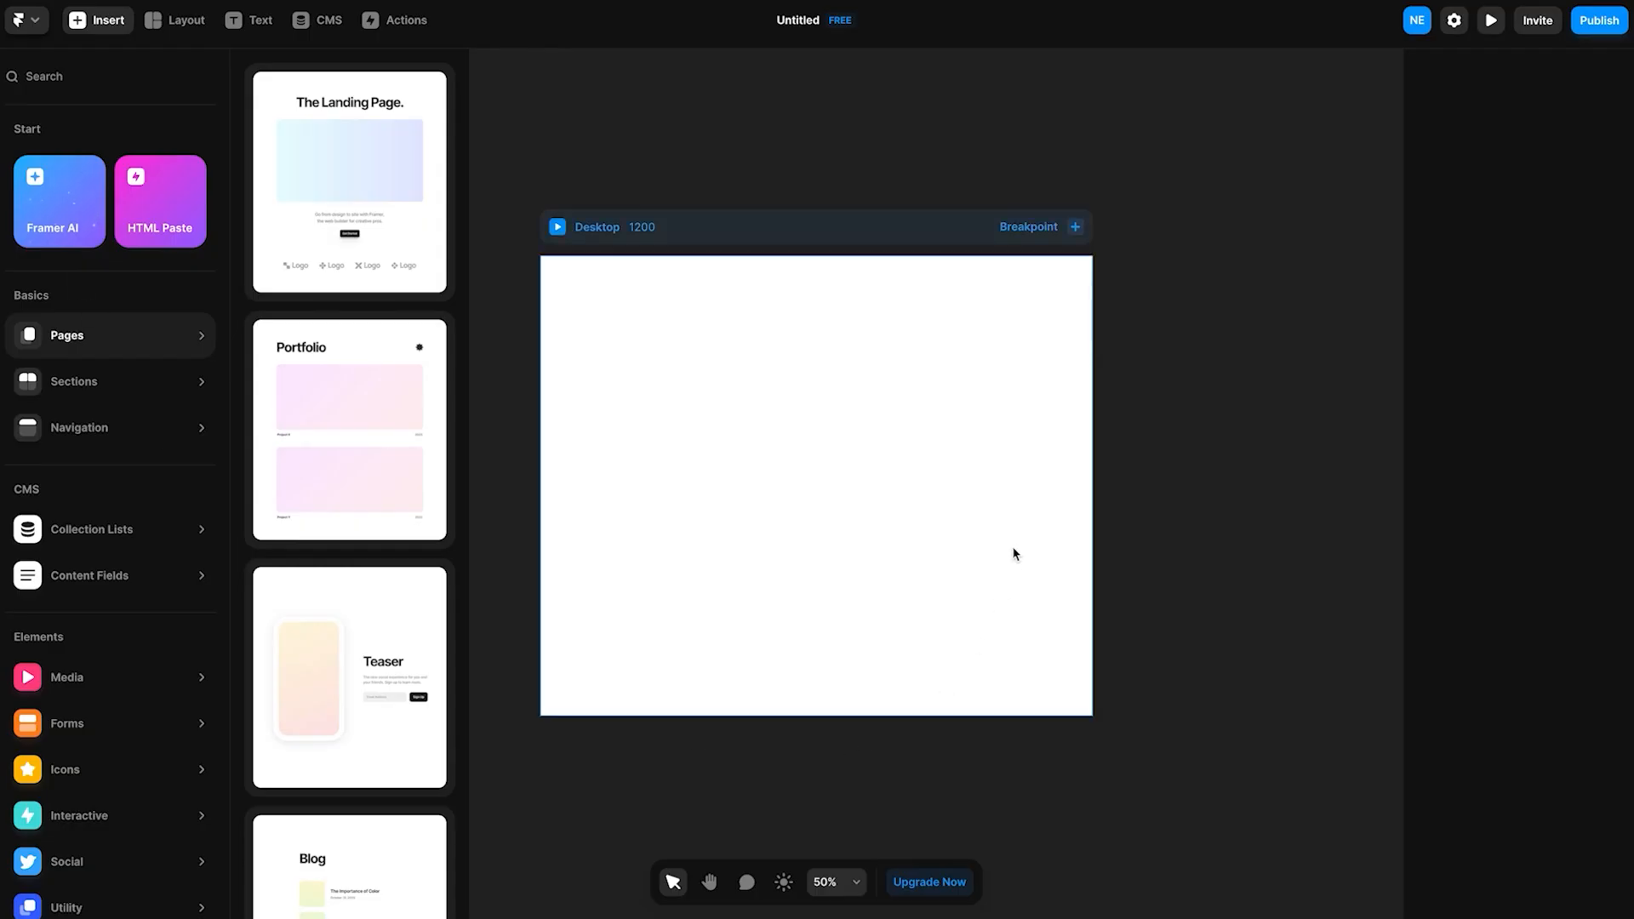
Generate a page with Framer AI for a cooking and gardening book publisher, mentioning member photos, credit card acceptance and social causes.
{"action": "left_click", "coordinate": [54, 202]}
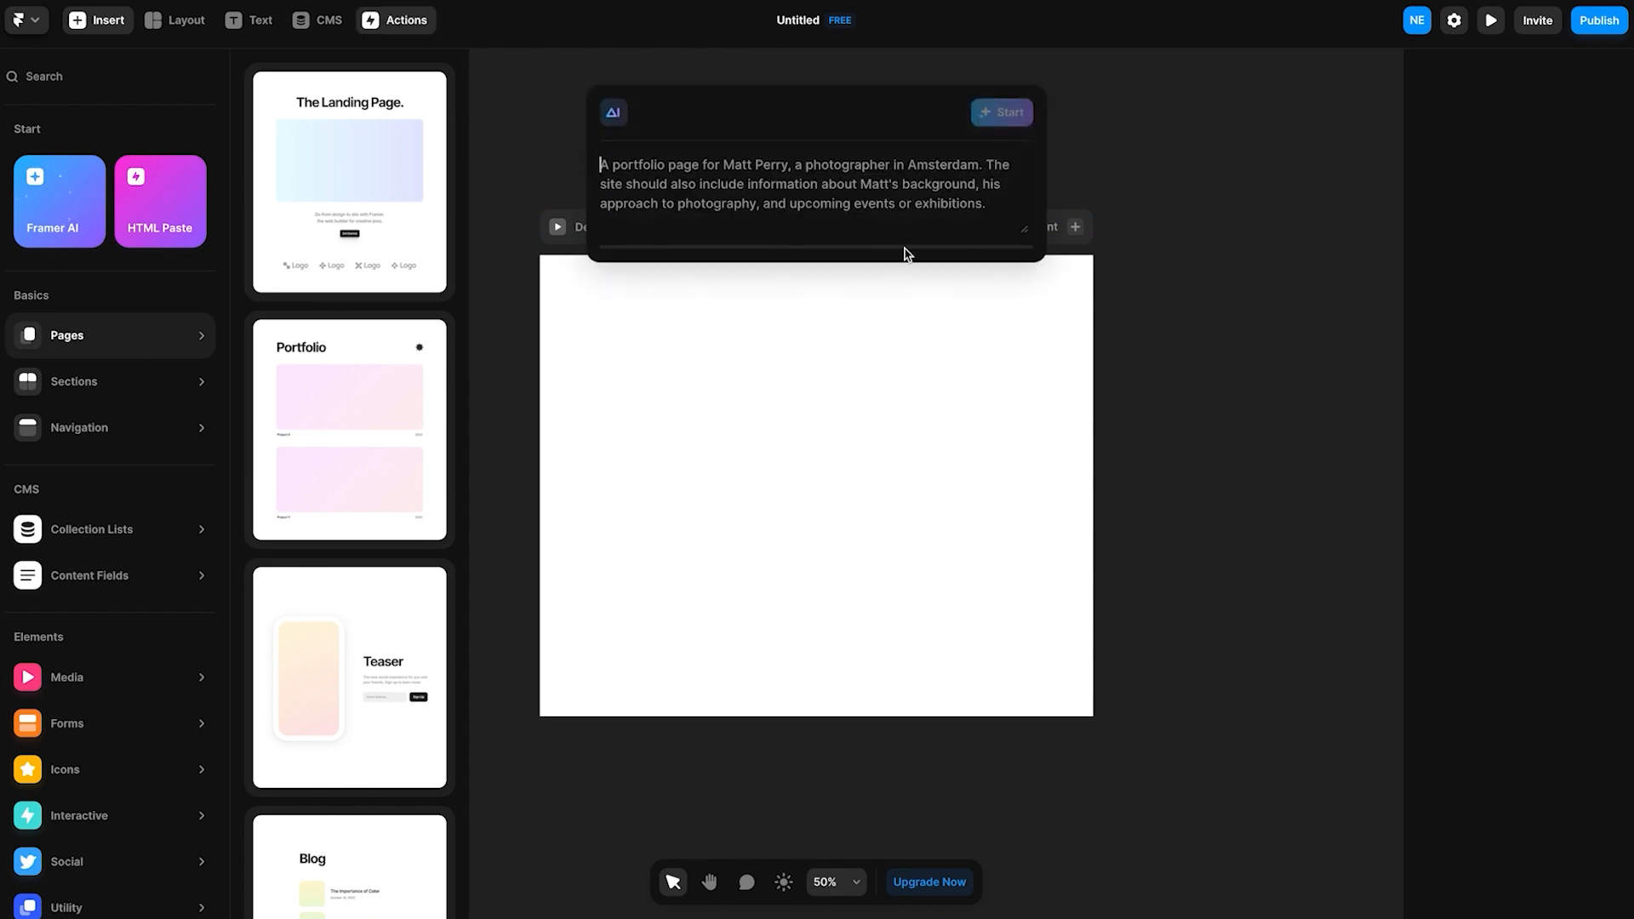
{"action": "left_click", "coordinate": [912, 176]}
{"action": "type", "text": "a book pu"}
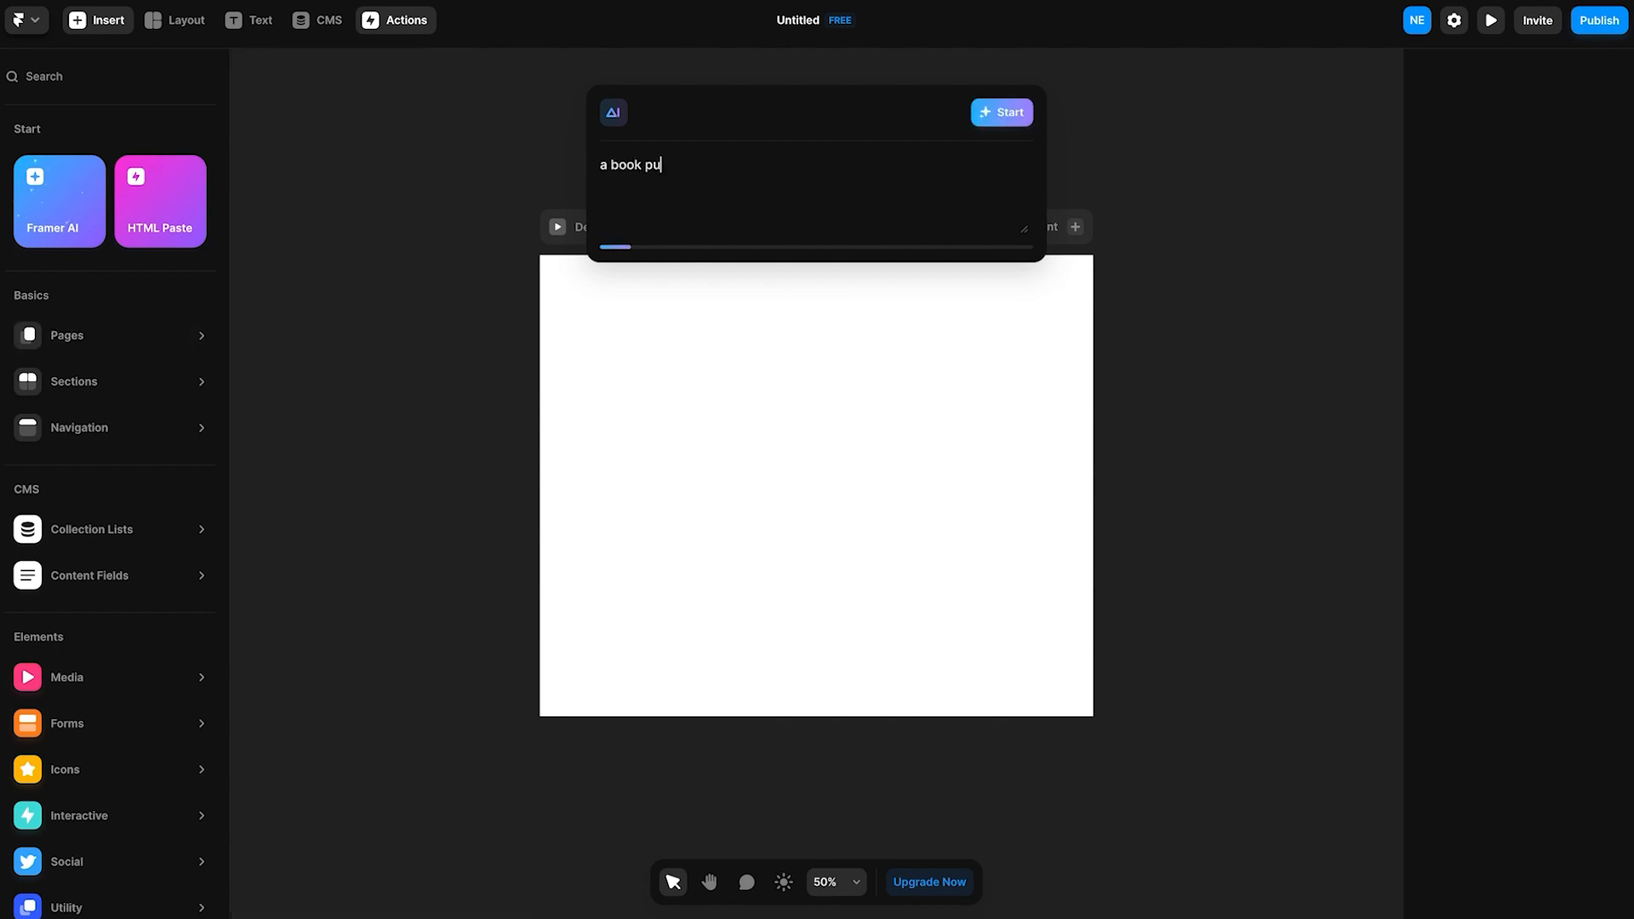
{"action": "type", "text": "blisher that specializes in cooking and gardening. "}
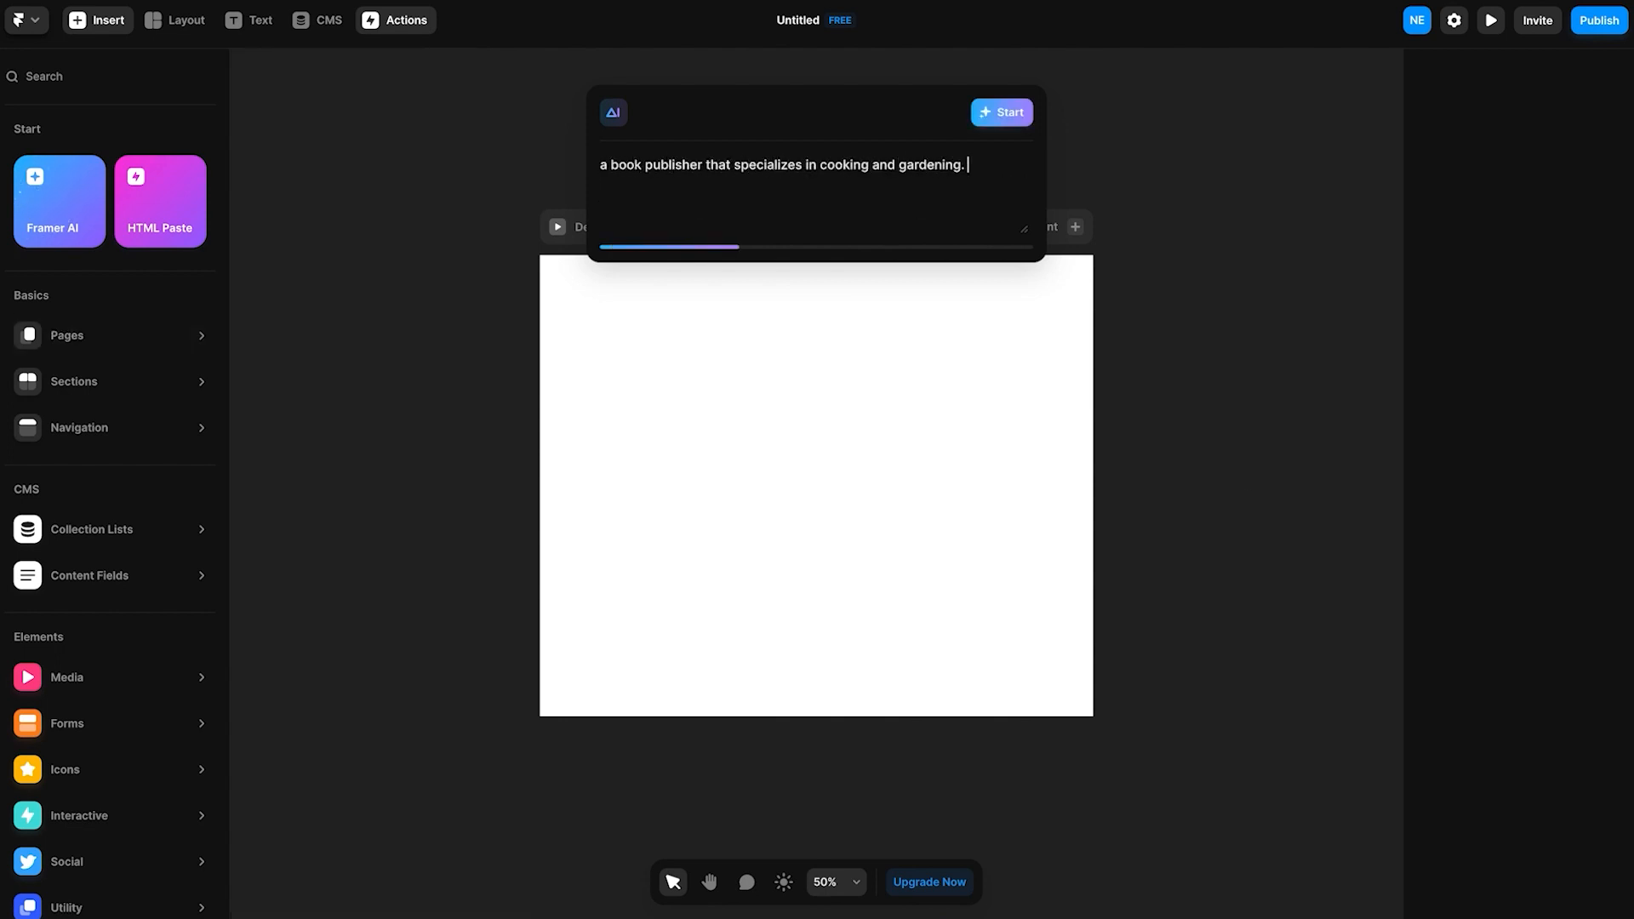
{"action": "type", "text": "website should include p"}
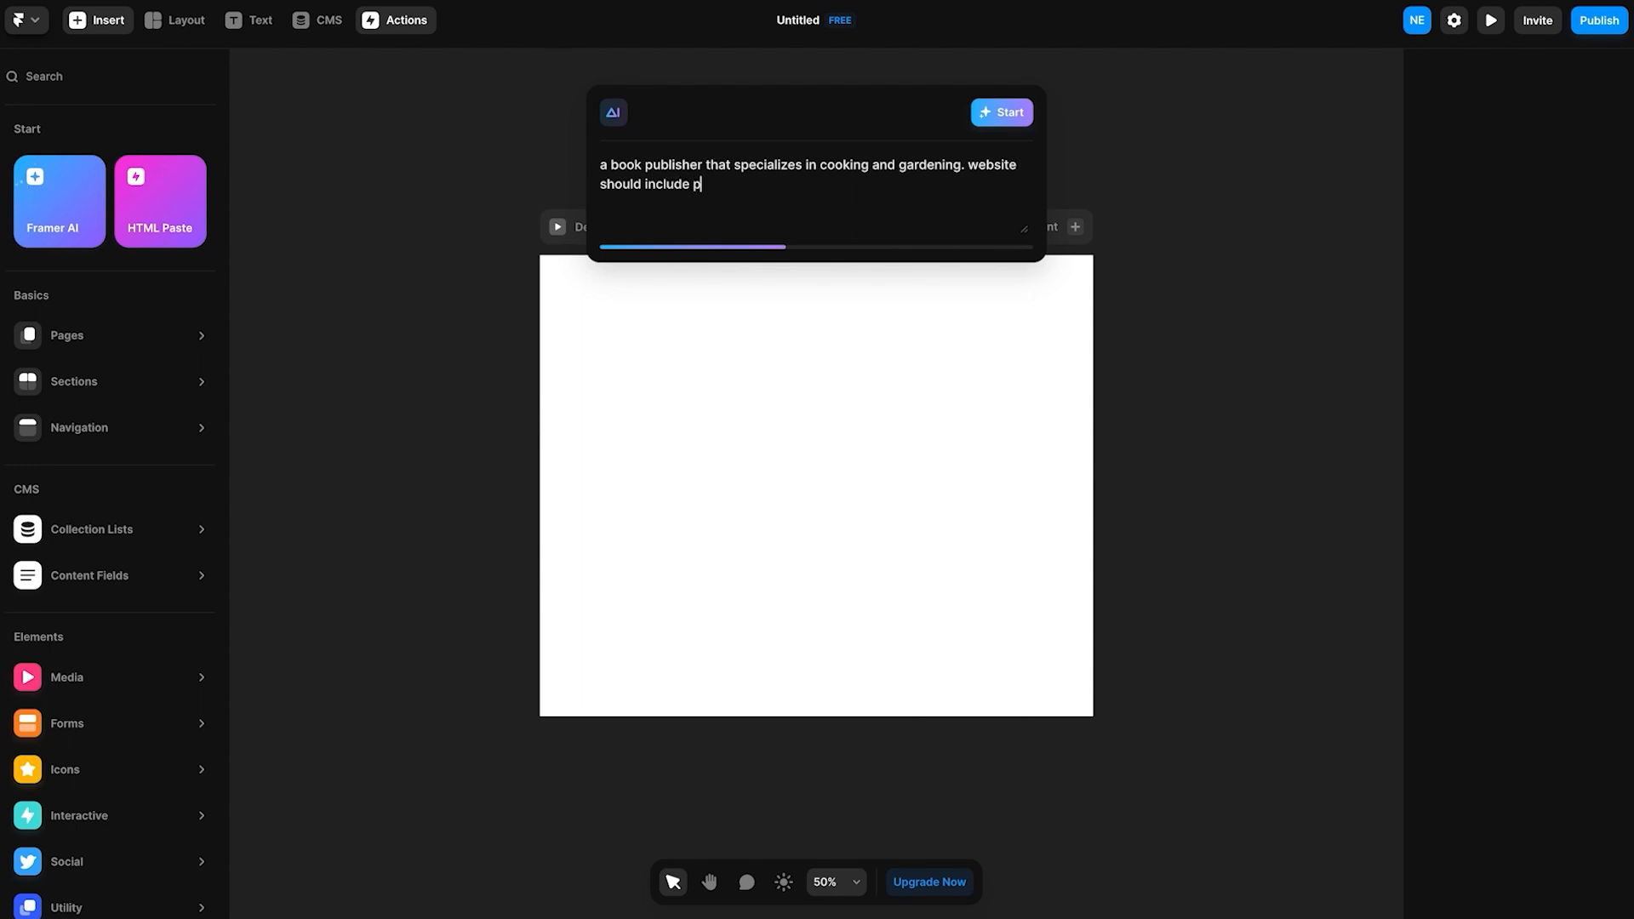
{"action": "type", "text": "hotos of our members. we accept cre"}
{"action": "key", "text": "BackSpace"}
{"action": "key", "text": "BackSpace"}
{"action": "key", "text": "BackSpace"}
{"action": "key", "text": "BackSpace"}
{"action": "key", "text": "BackSpace"}
{"action": "type", "text": "we accept credit cards and care about theocial causes."}
{"action": "left_click", "coordinate": [1012, 118]}
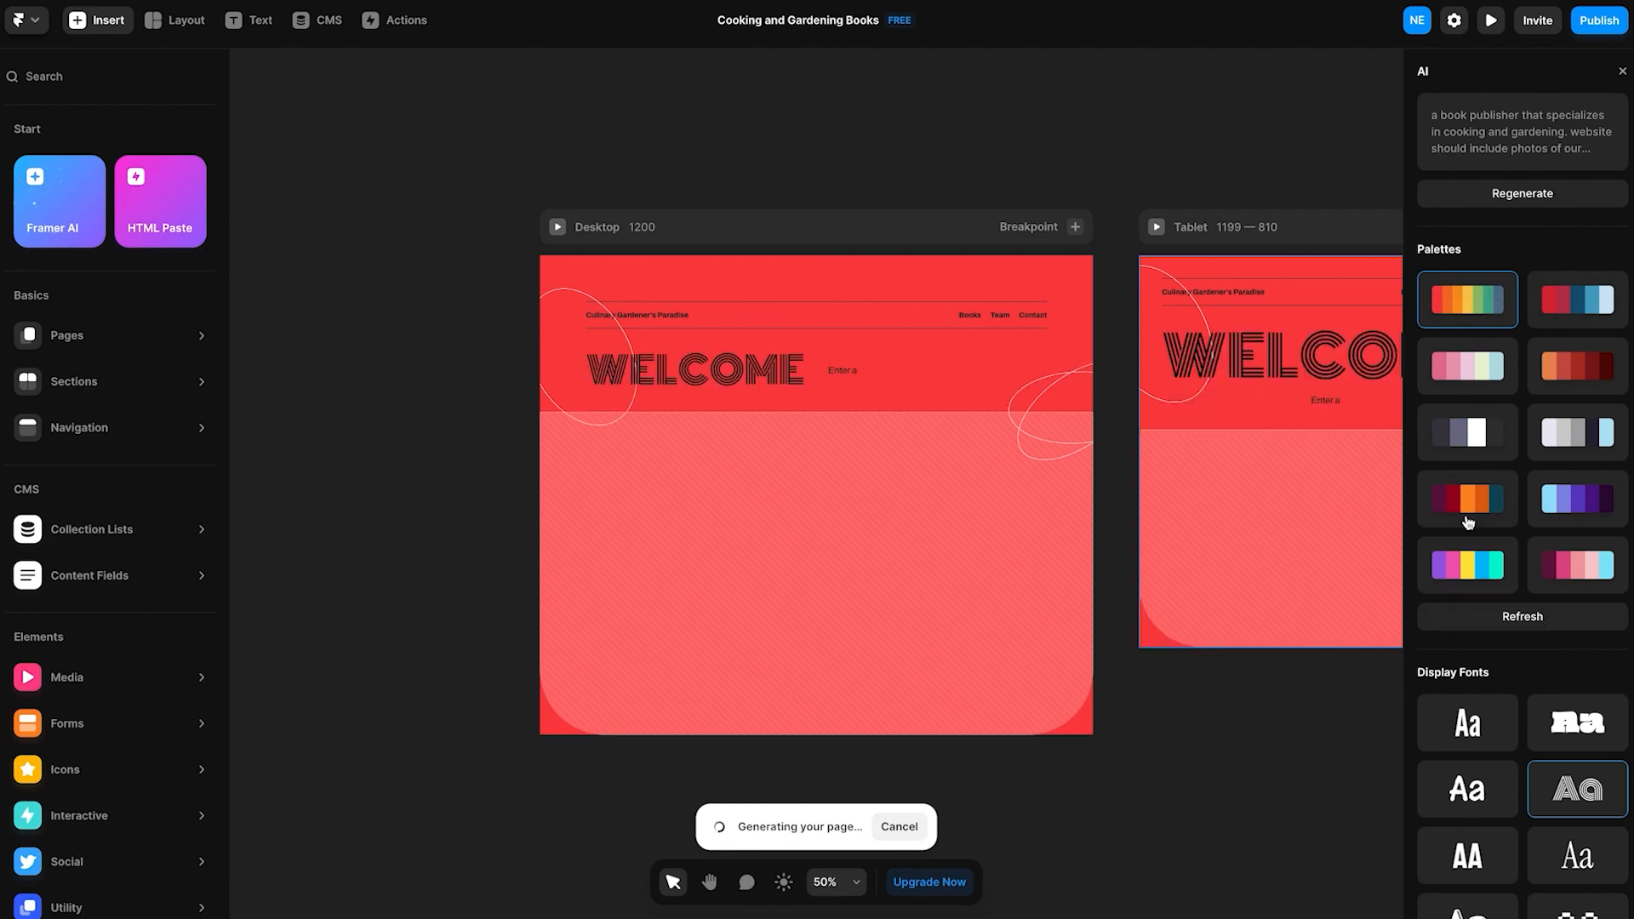
Try the purple-to-turquoise palette, replace it with the maroon-and-orange one, shuffle its colors and look over the generating page.
{"action": "left_click", "coordinate": [1464, 568]}
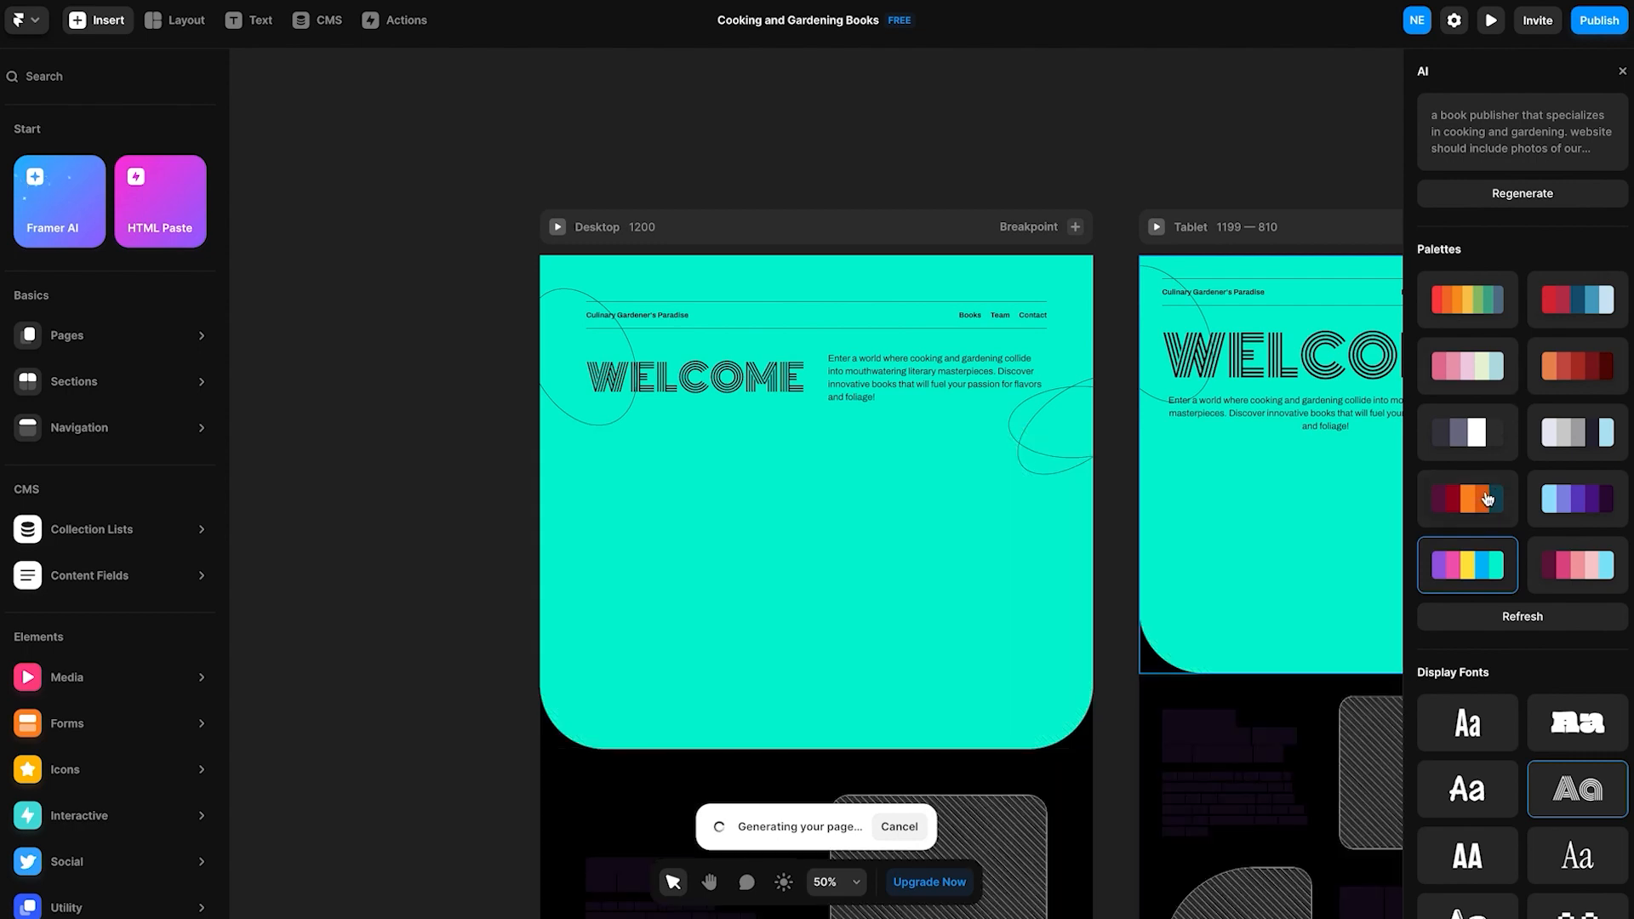
{"action": "left_click", "coordinate": [1485, 498]}
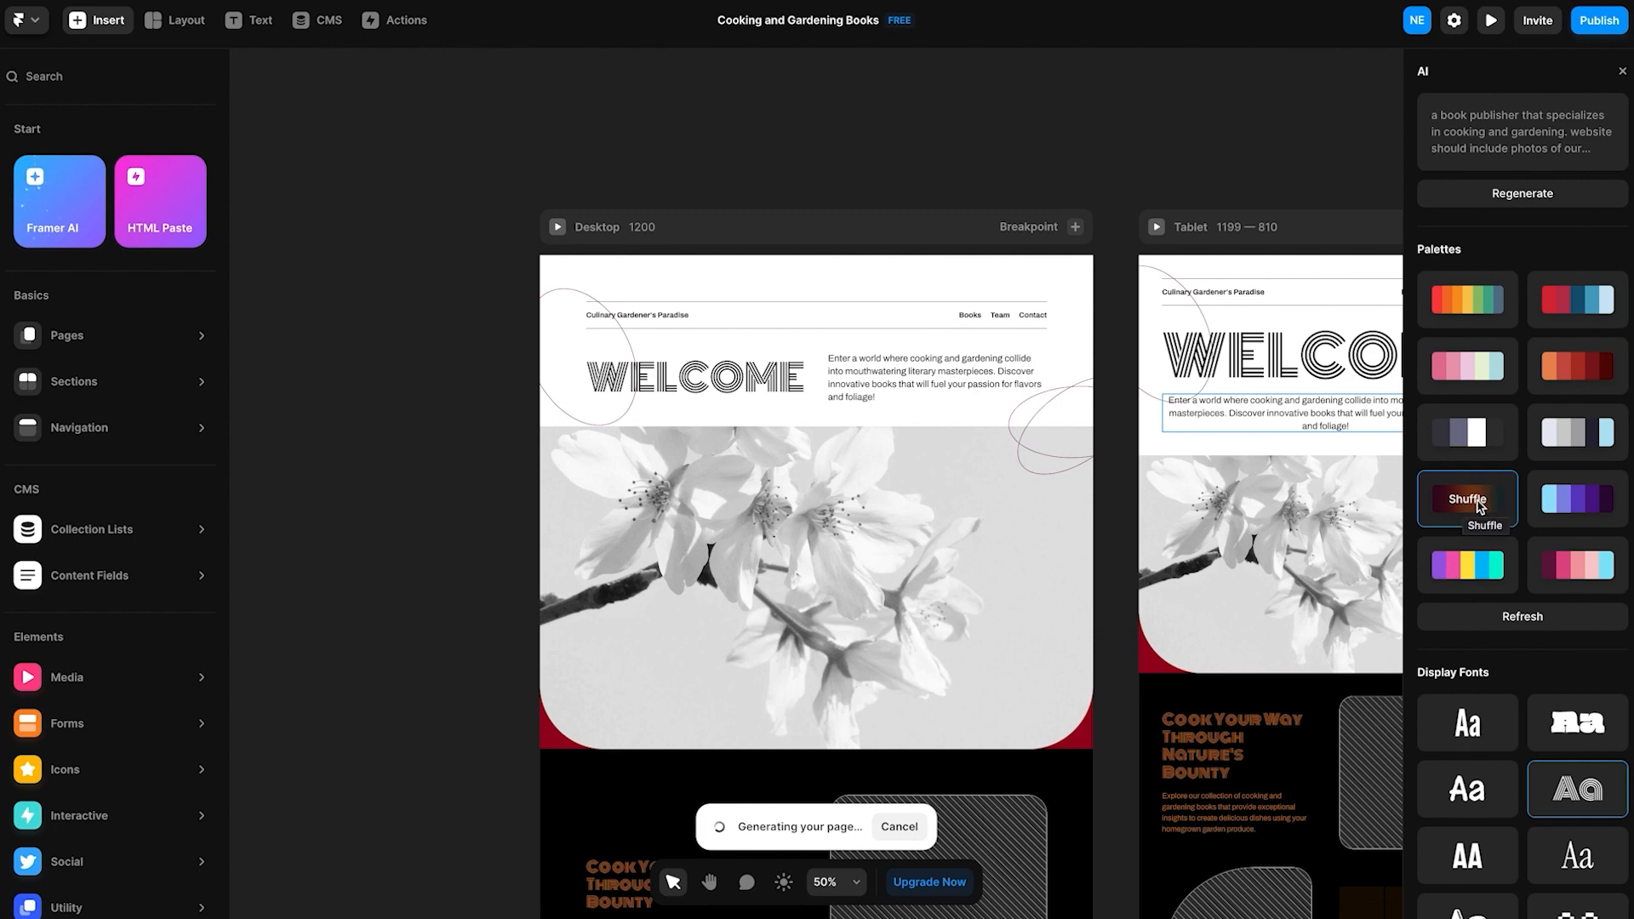
{"action": "left_click", "coordinate": [1478, 506]}
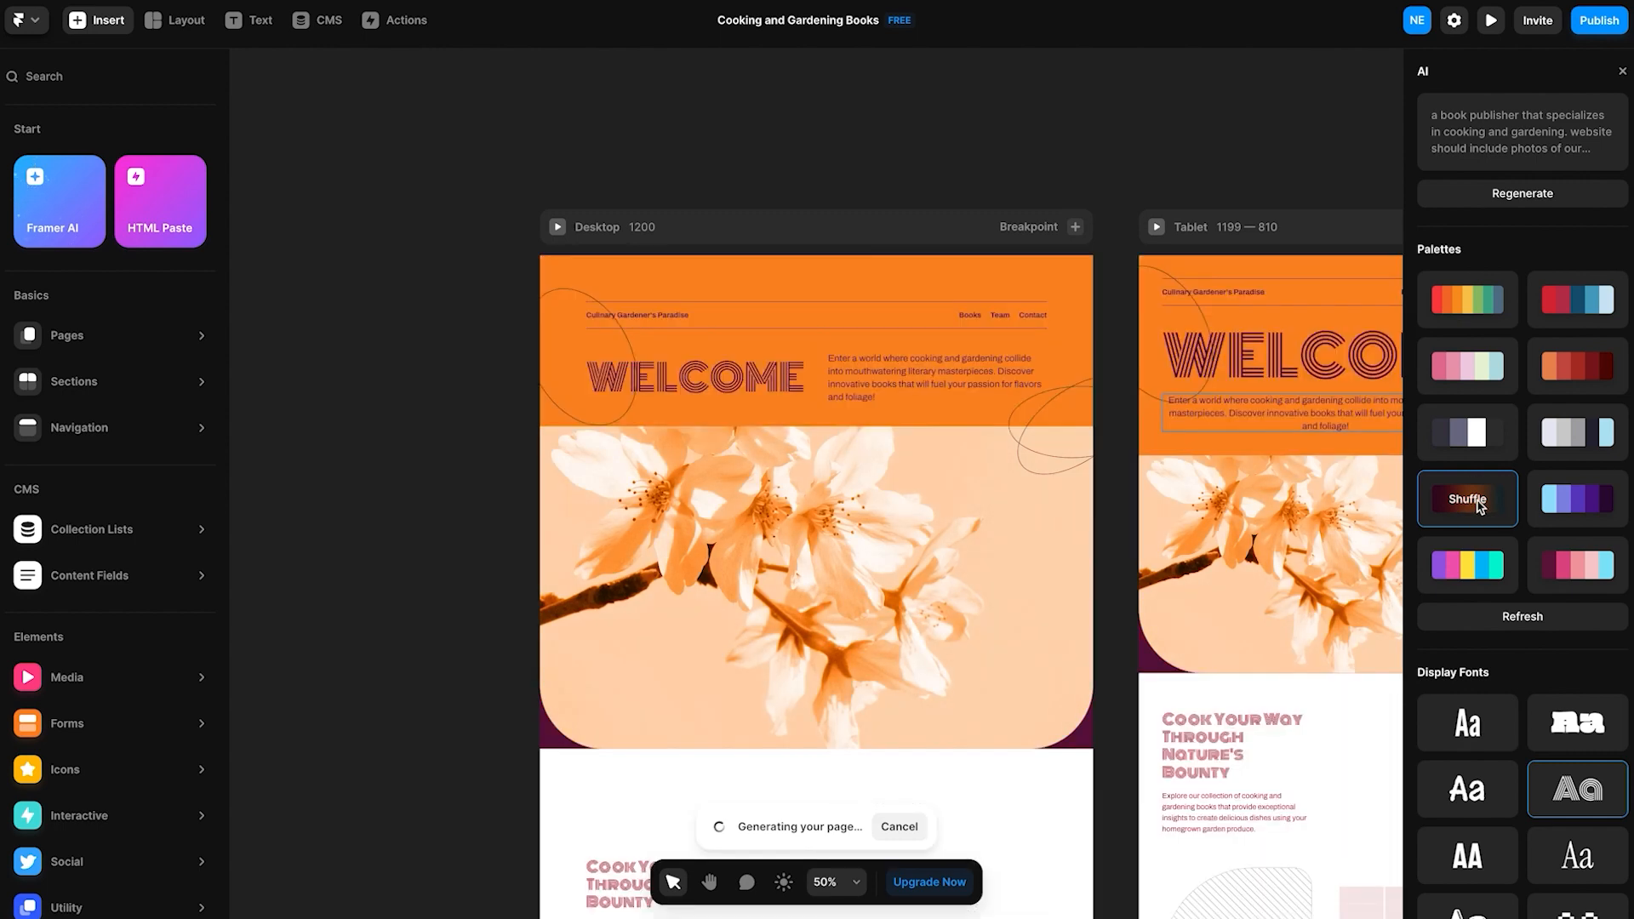
{"action": "scroll", "coordinate": [813, 503], "scroll_direction": "down", "scroll_amount": 15}
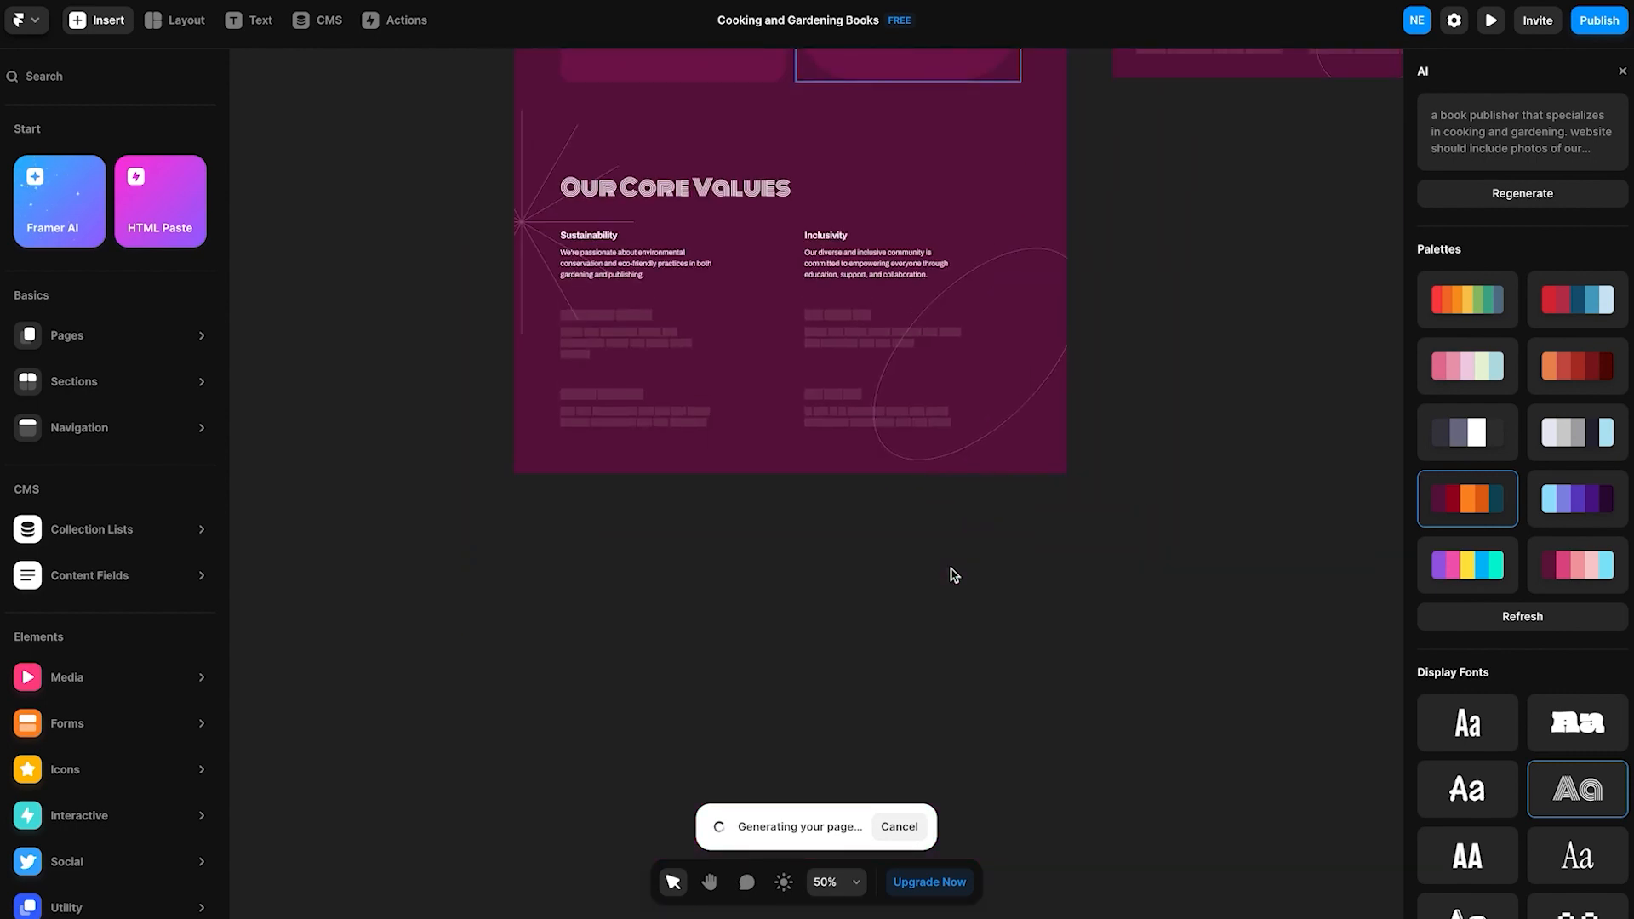
{"action": "scroll", "coordinate": [836, 334], "scroll_direction": "up", "scroll_amount": 15}
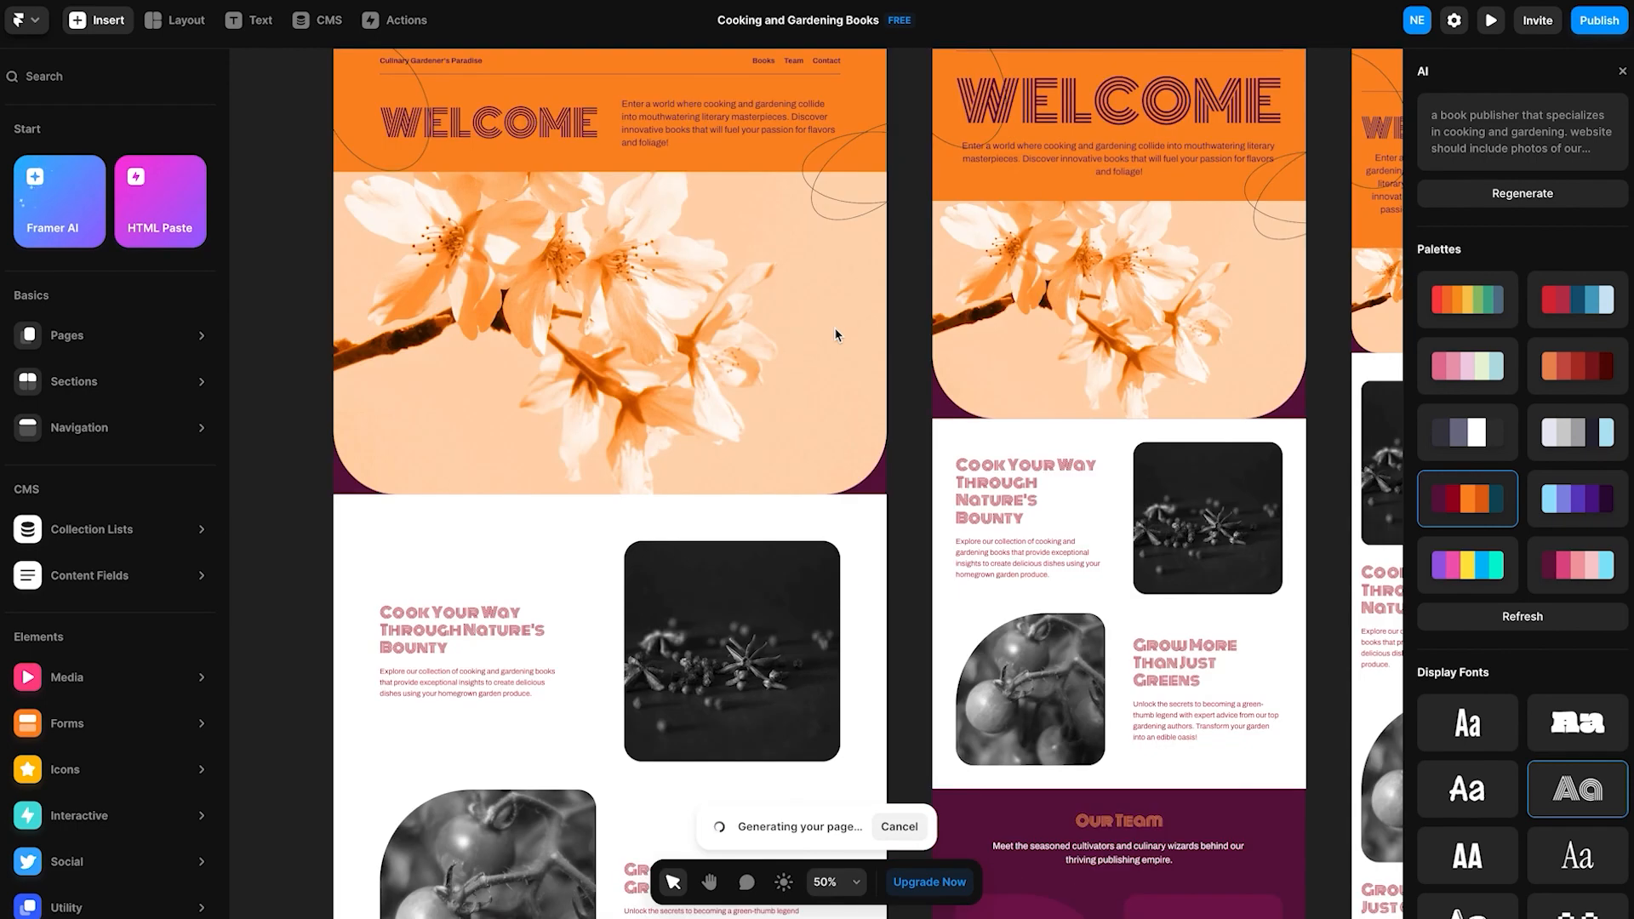
{"action": "scroll", "coordinate": [836, 335], "scroll_direction": "down", "scroll_amount": 15}
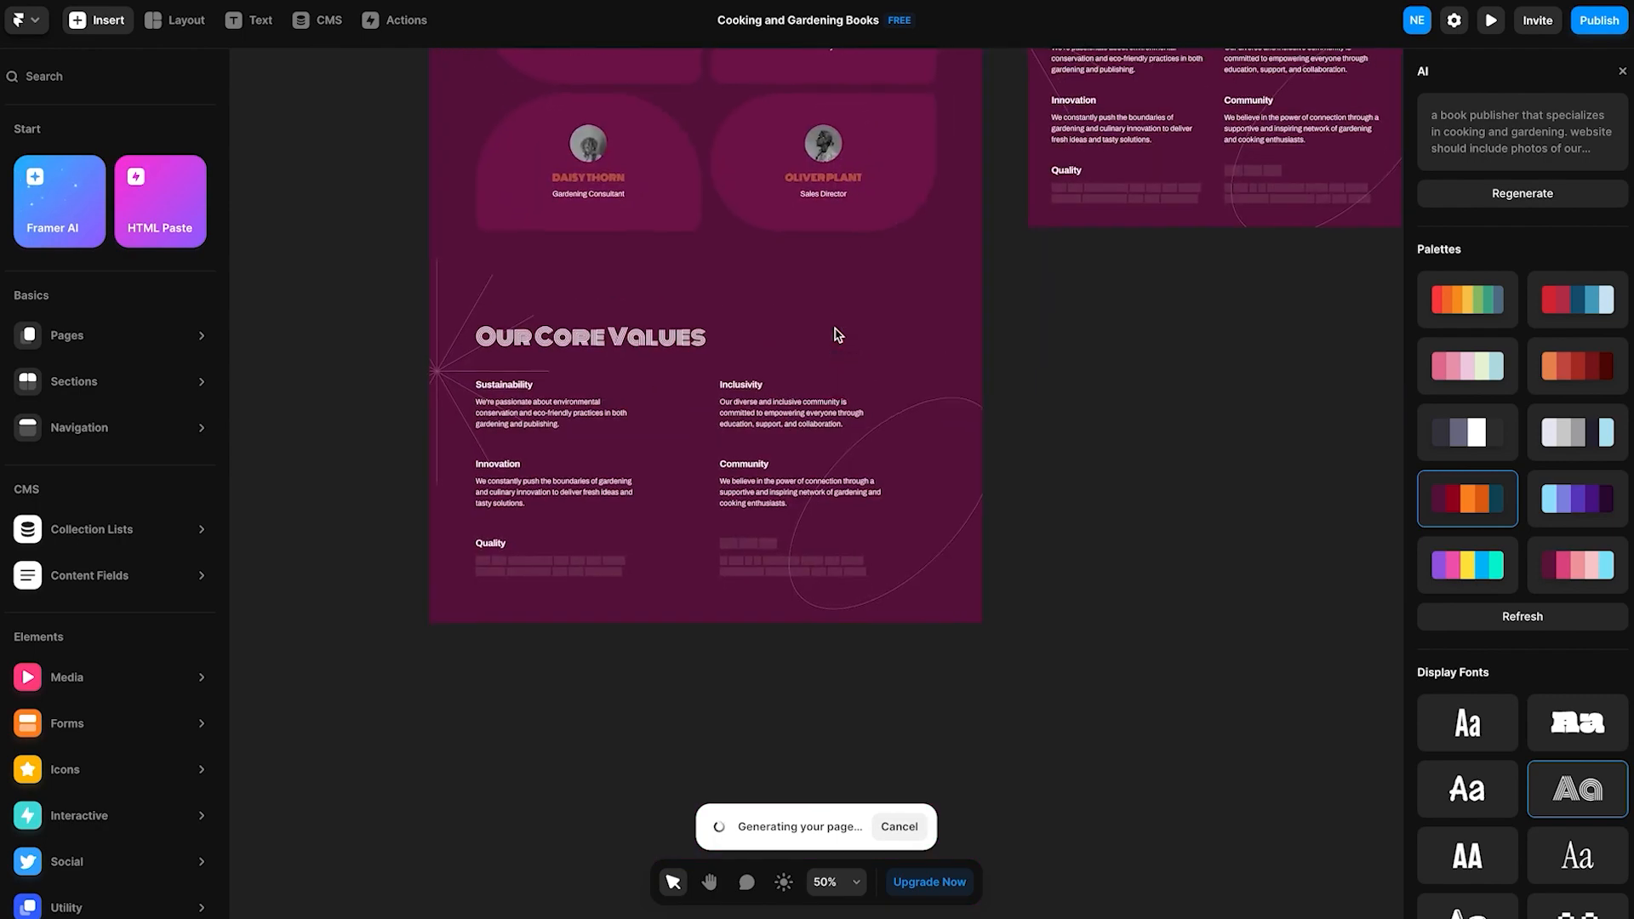
{"action": "scroll", "coordinate": [756, 451], "scroll_direction": "up", "scroll_amount": 15}
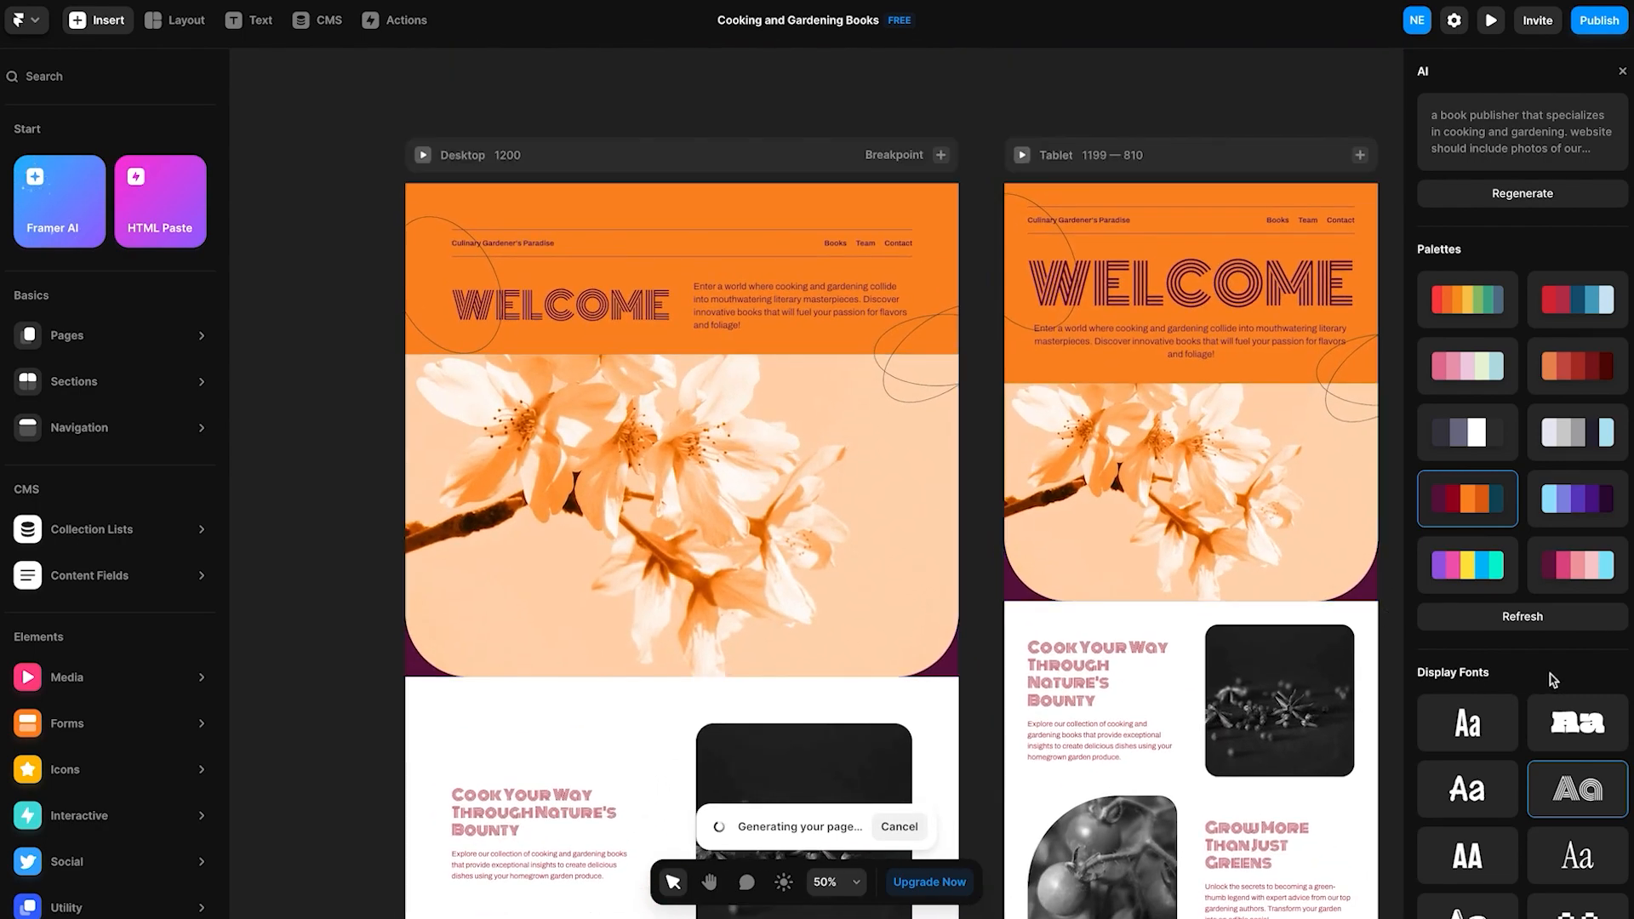
Try several display fonts, including the pixel and condensed serif styles, and settle on the elegant high-contrast serif for the headings.
{"action": "scroll", "coordinate": [1550, 676], "scroll_direction": "down", "scroll_amount": 7}
{"action": "left_click", "coordinate": [1602, 347]}
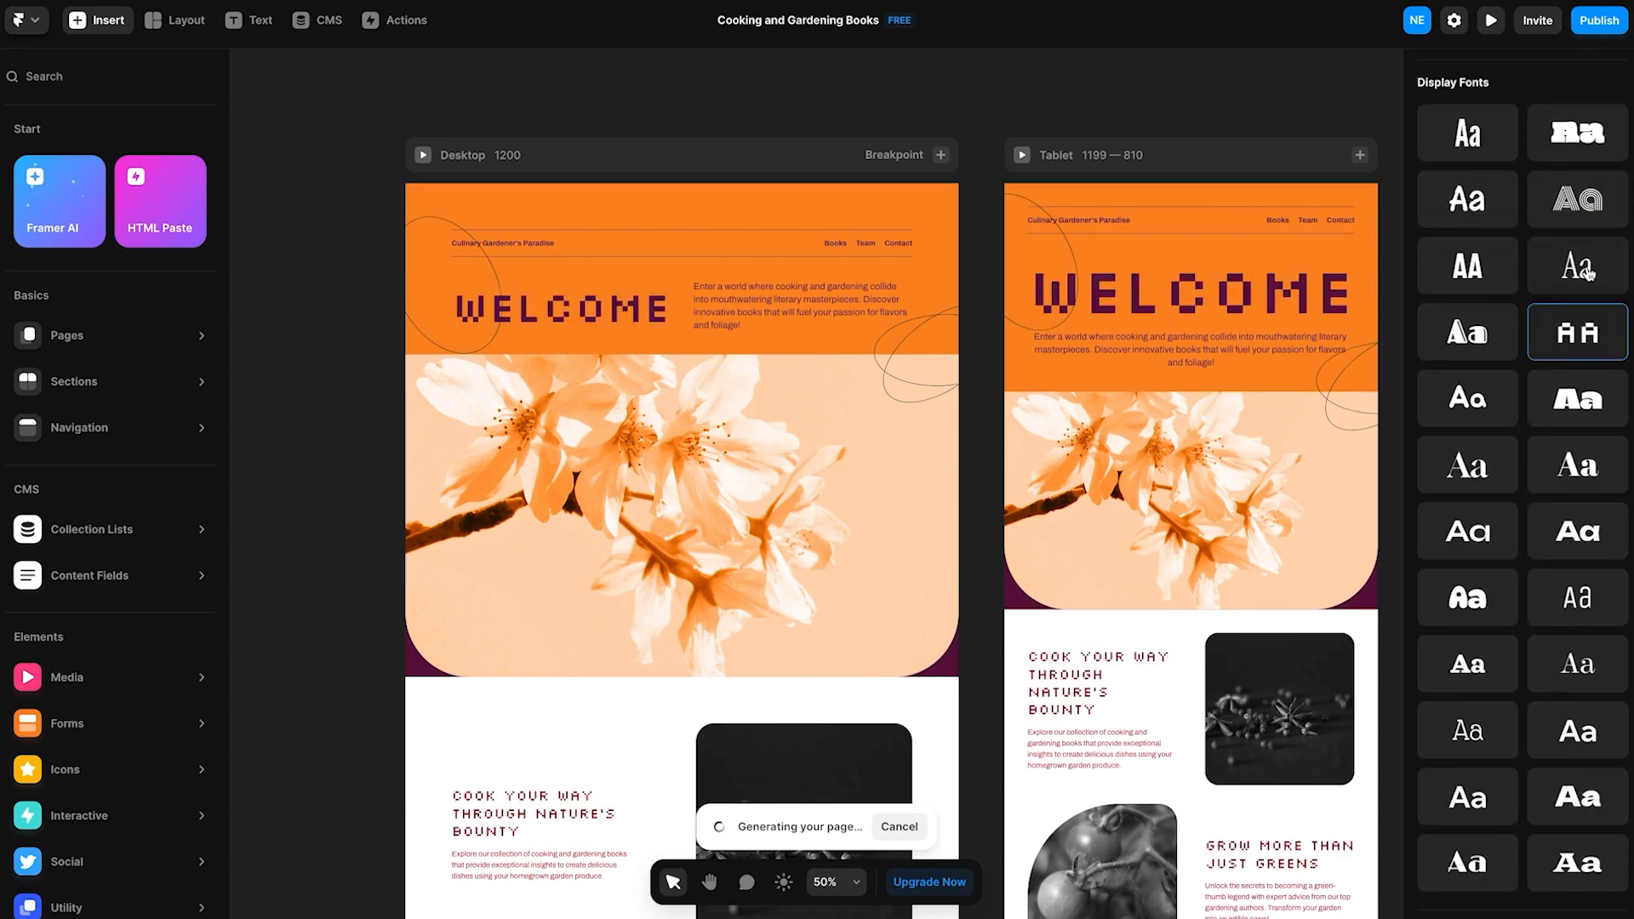
{"action": "left_click", "coordinate": [1586, 268]}
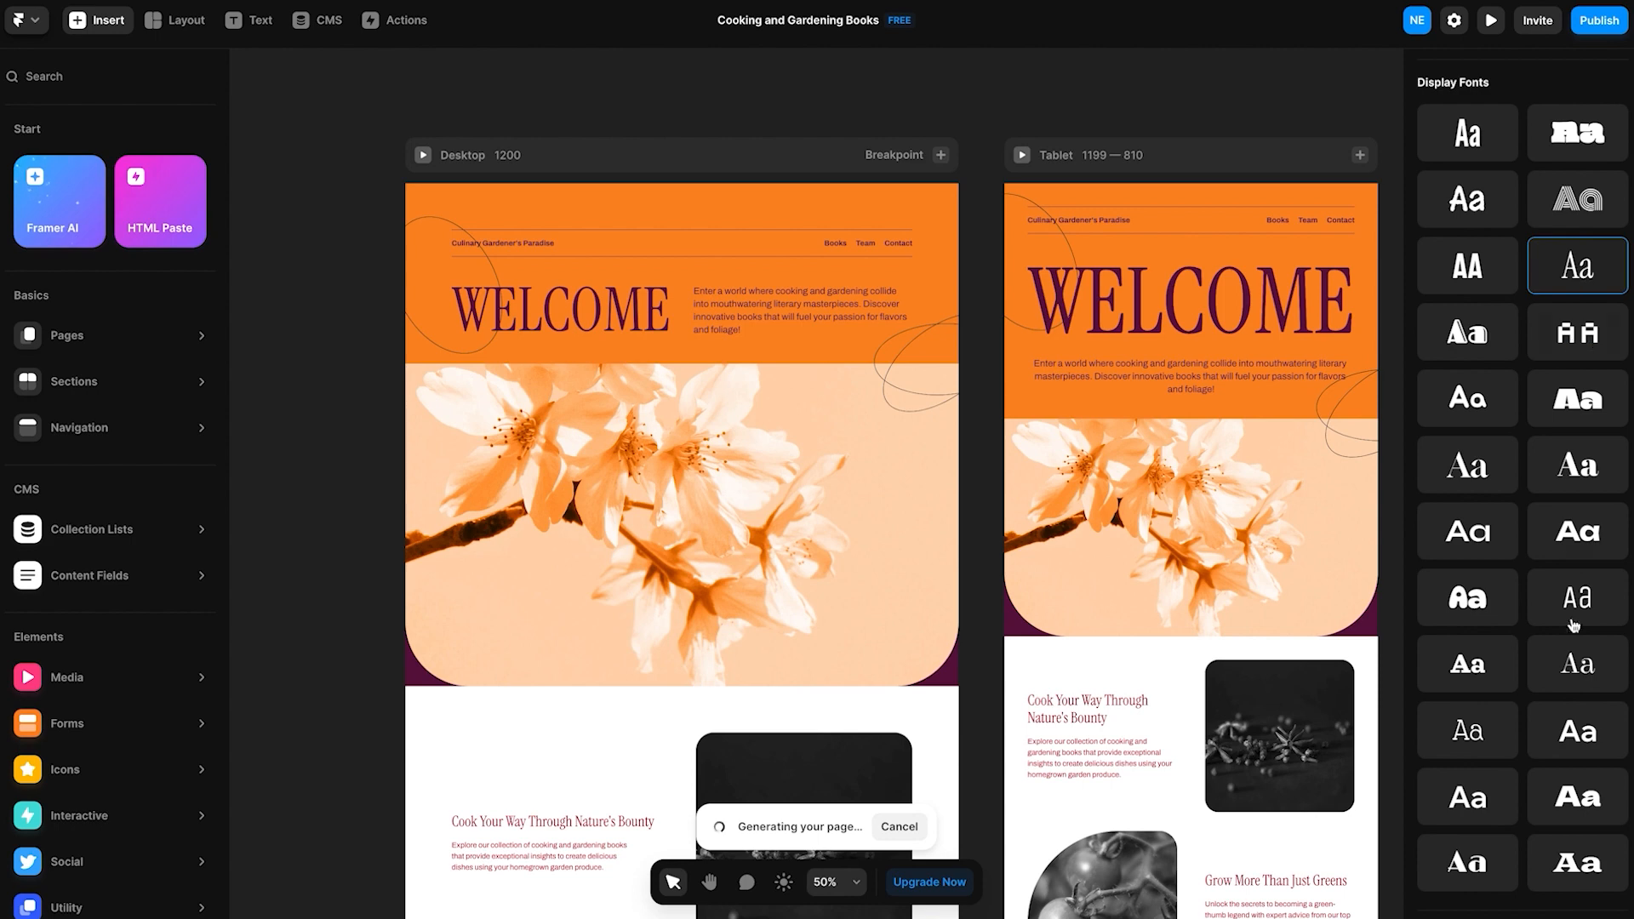
{"action": "left_click", "coordinate": [1491, 728]}
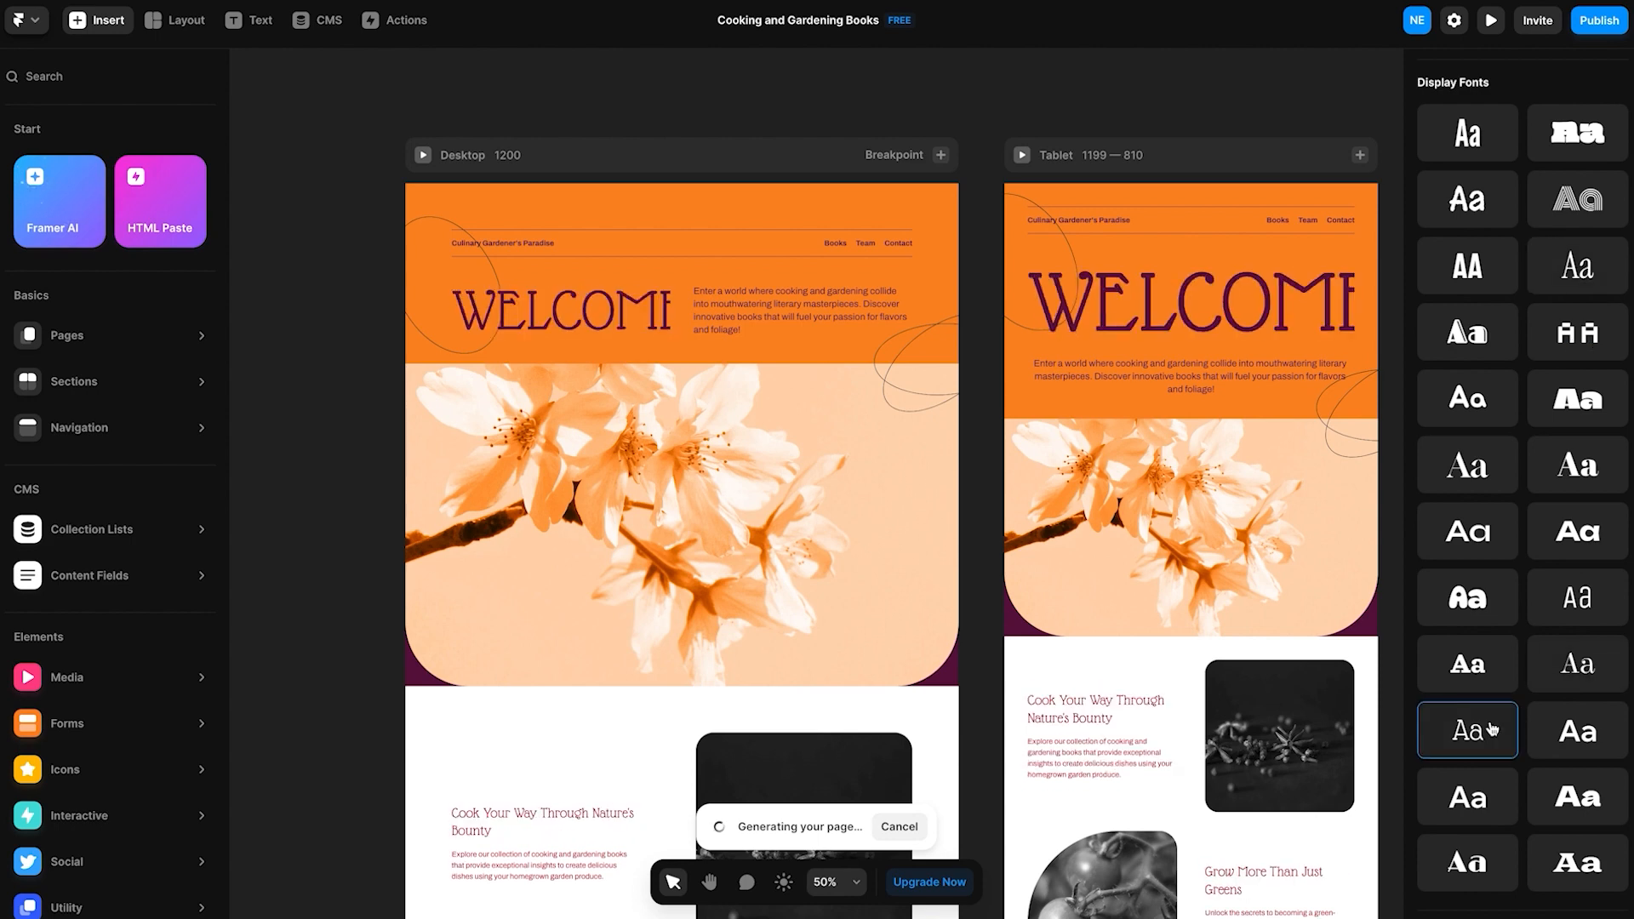
{"action": "left_click", "coordinate": [1482, 477]}
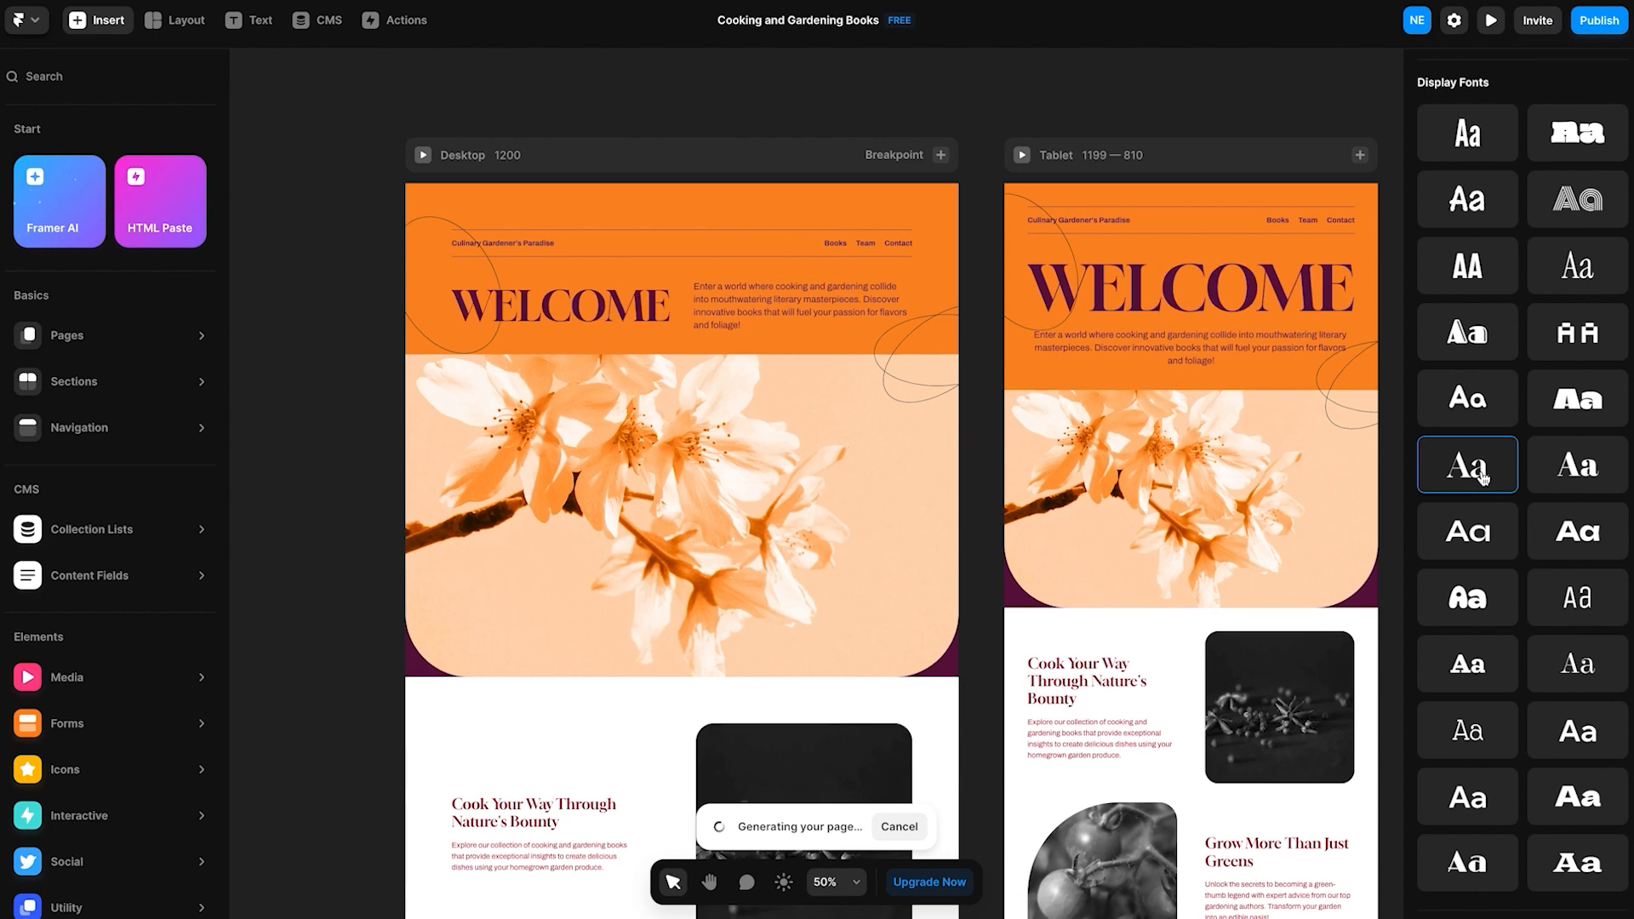
Try the orange-to-dark-red palette, then recolor the page with the rainbow palette running from red to blue-grey.
{"action": "scroll", "coordinate": [1596, 364], "scroll_direction": "up", "scroll_amount": 6}
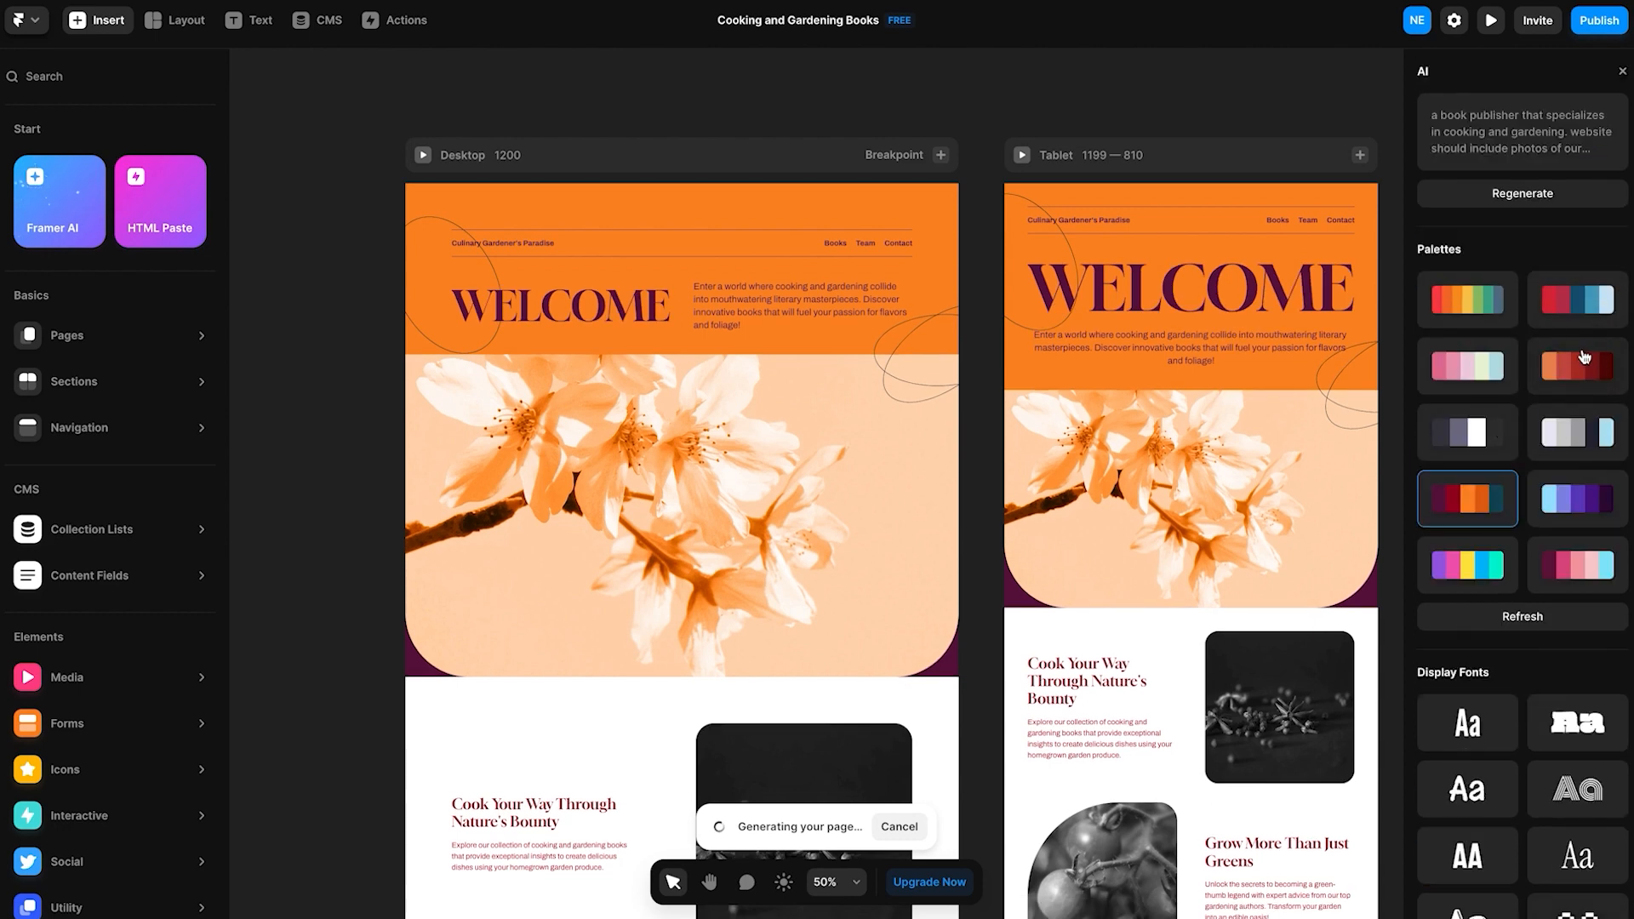
{"action": "left_click", "coordinate": [1575, 379]}
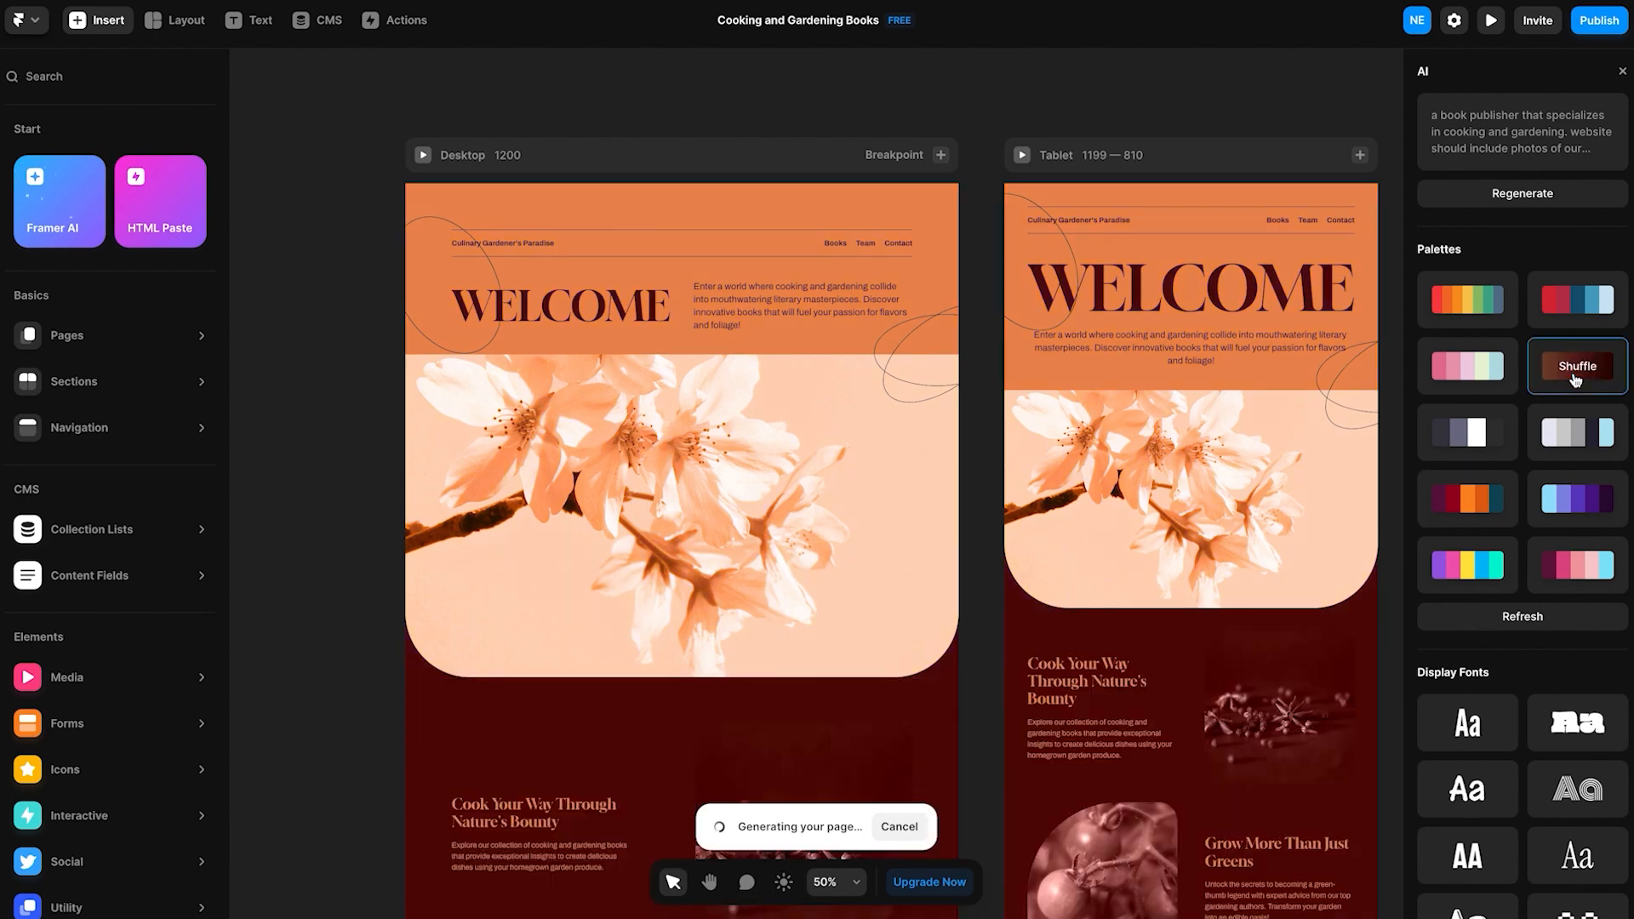
{"action": "left_click", "coordinate": [1503, 311]}
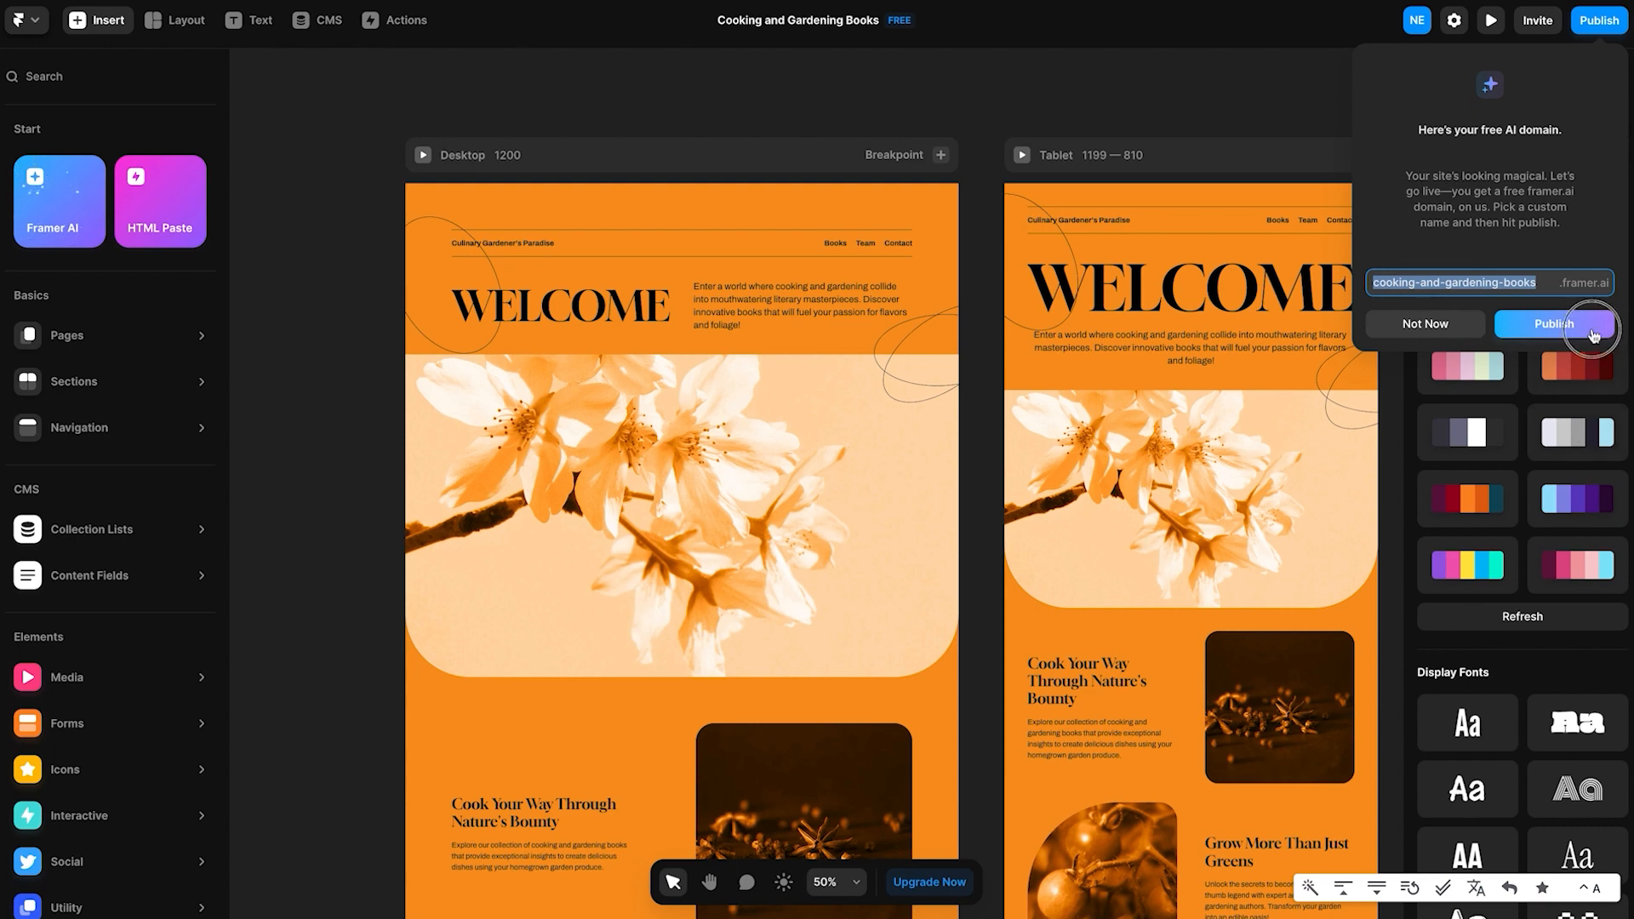
Publish the site to cooking-and-gardening-books.framer.ai, review the live page's welcome, team and core values sections, and return to the editor.
{"action": "left_click", "coordinate": [1593, 334]}
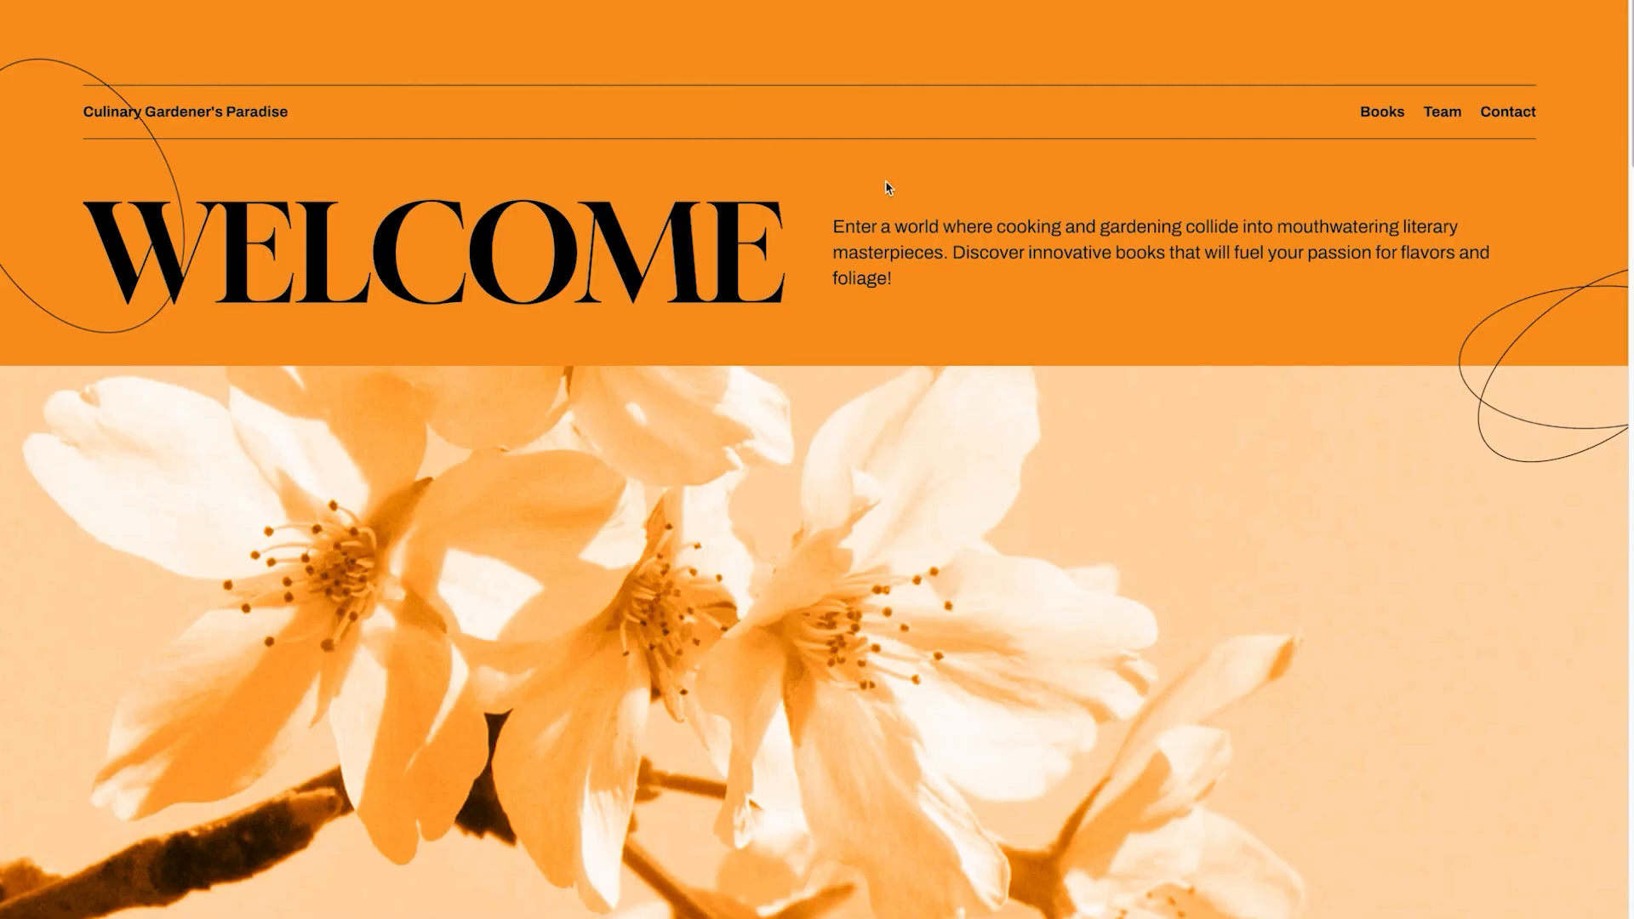
{"action": "scroll", "coordinate": [844, 536], "scroll_direction": "down", "scroll_amount": 10}
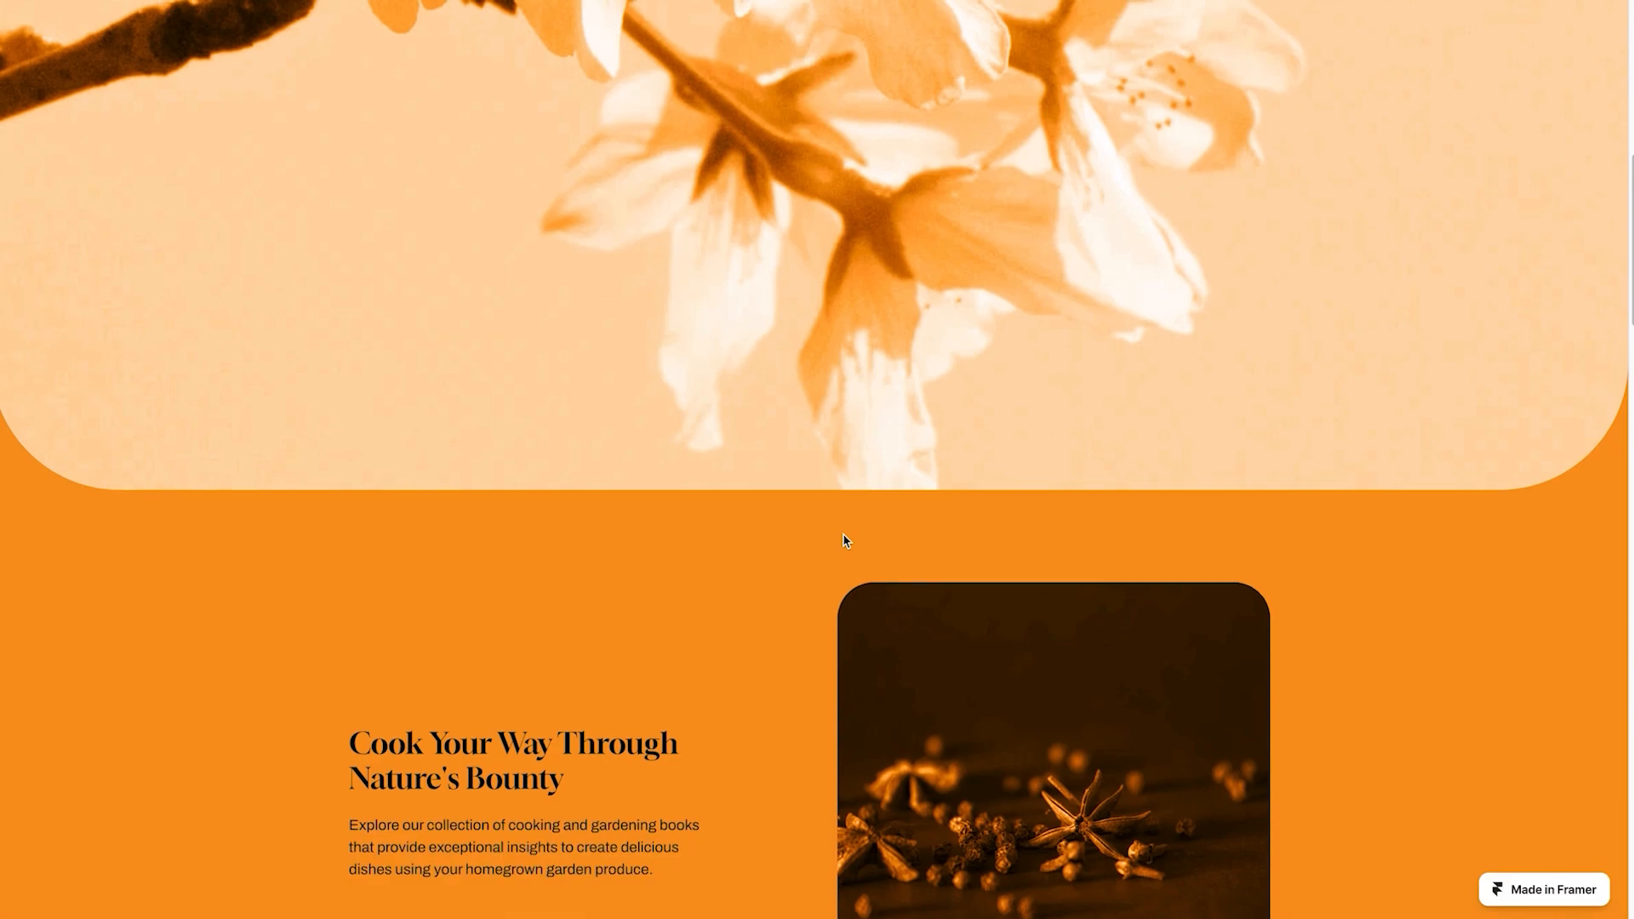
{"action": "scroll", "coordinate": [844, 539], "scroll_direction": "down", "scroll_amount": 15}
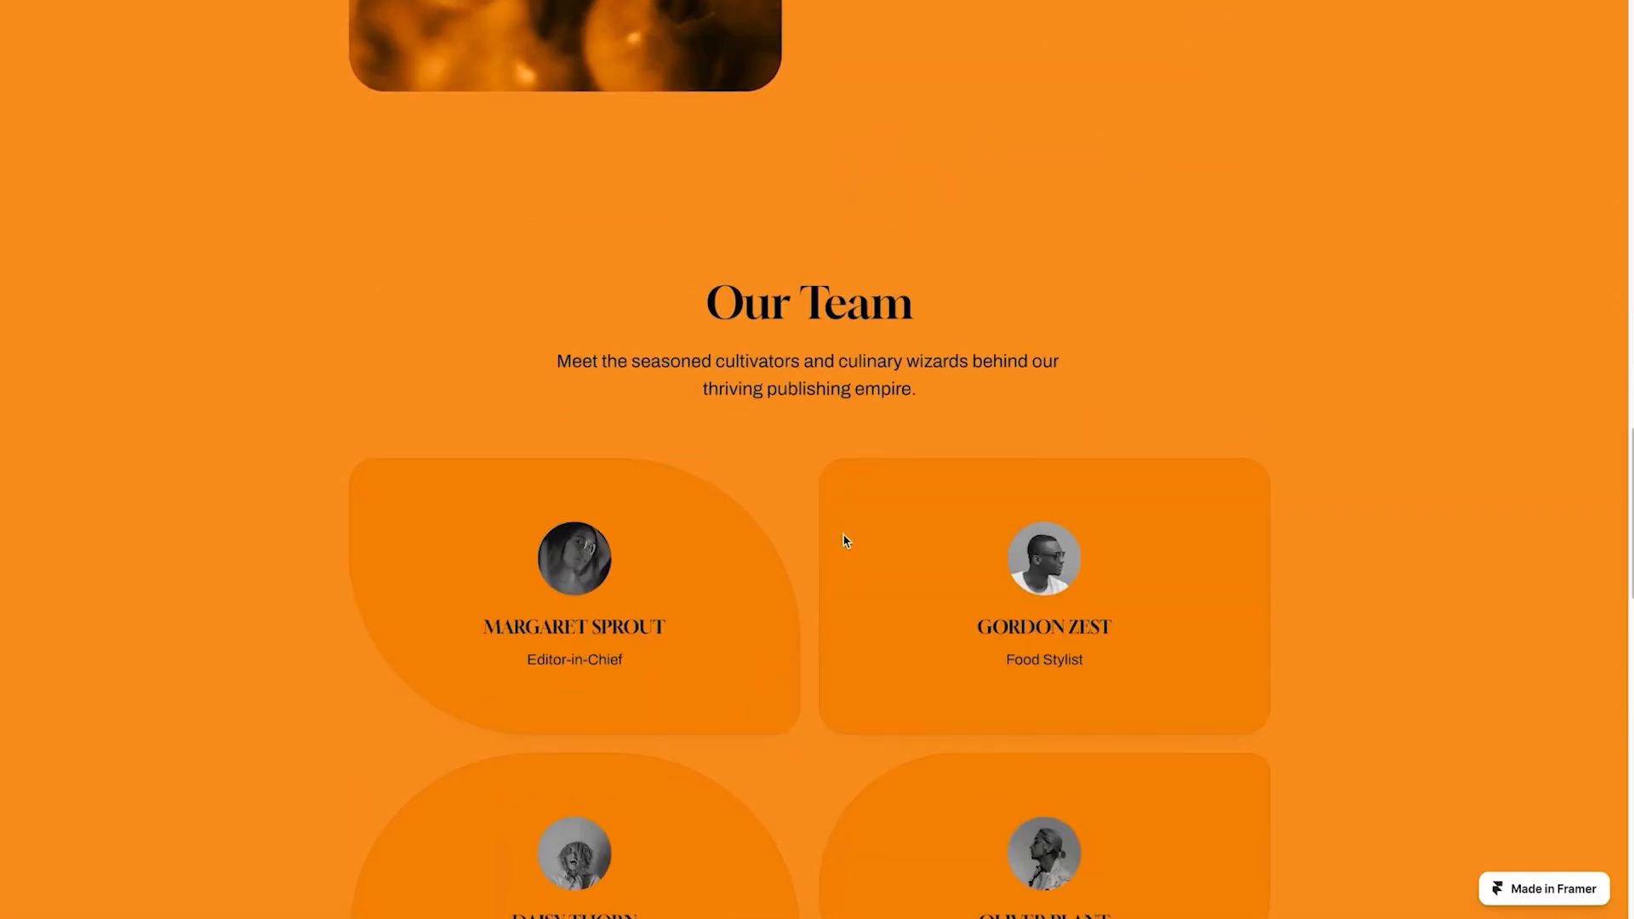
{"action": "scroll", "coordinate": [845, 539], "scroll_direction": "up", "scroll_amount": 10}
{"action": "scroll", "coordinate": [945, 565], "scroll_direction": "down", "scroll_amount": 15}
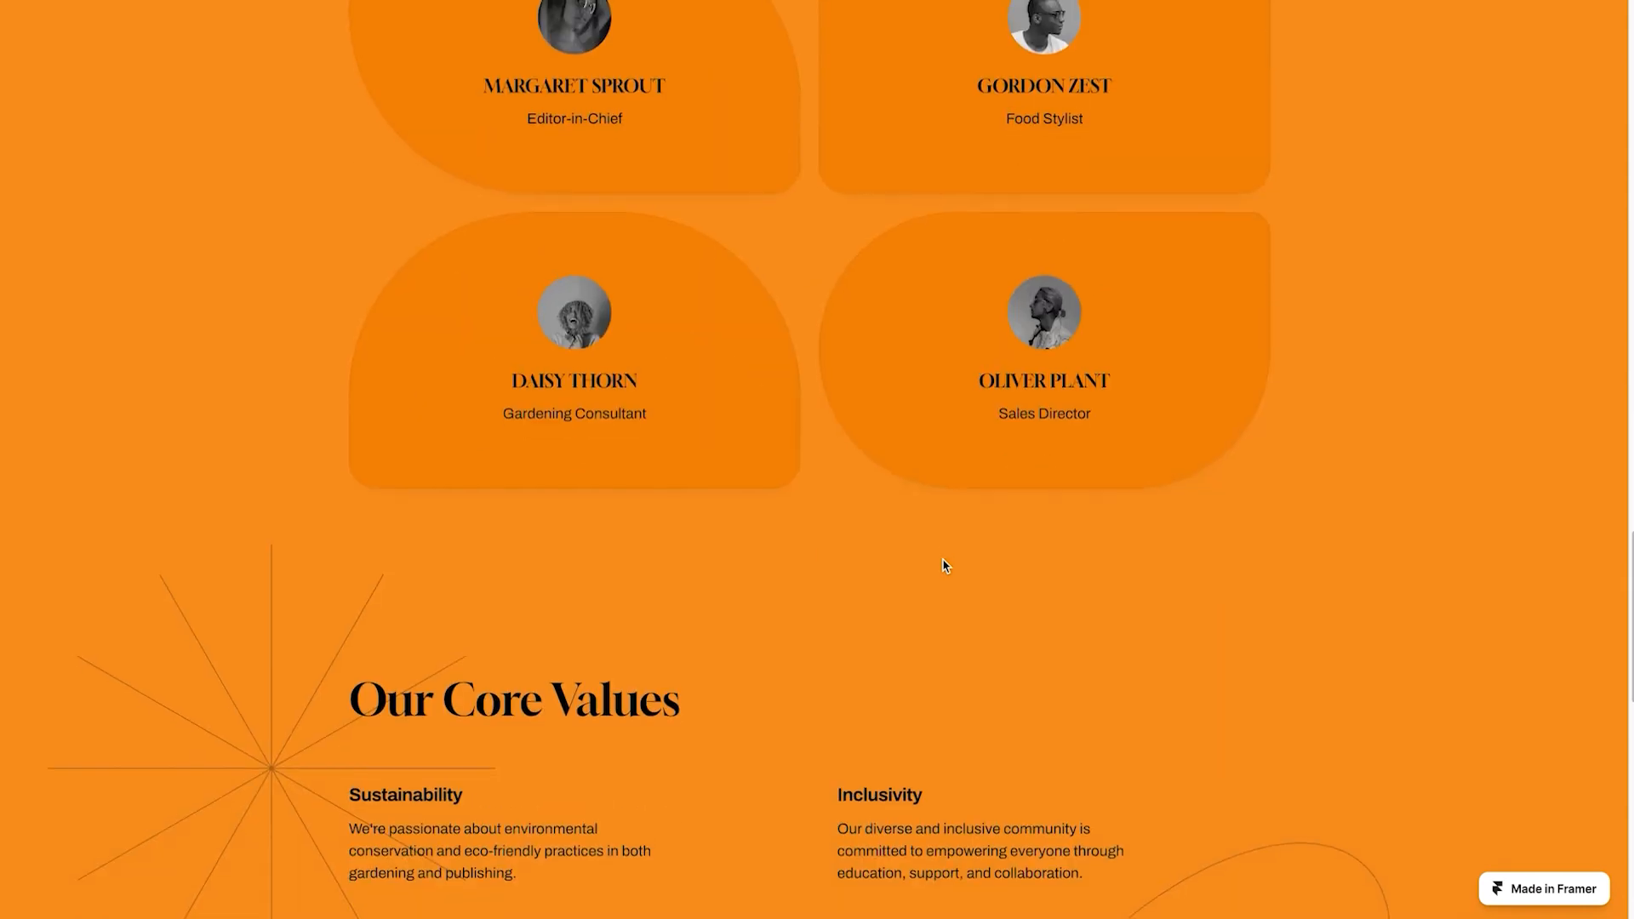
{"action": "scroll", "coordinate": [944, 565], "scroll_direction": "down", "scroll_amount": 5}
{"action": "scroll", "coordinate": [944, 565], "scroll_direction": "up", "scroll_amount": 20}
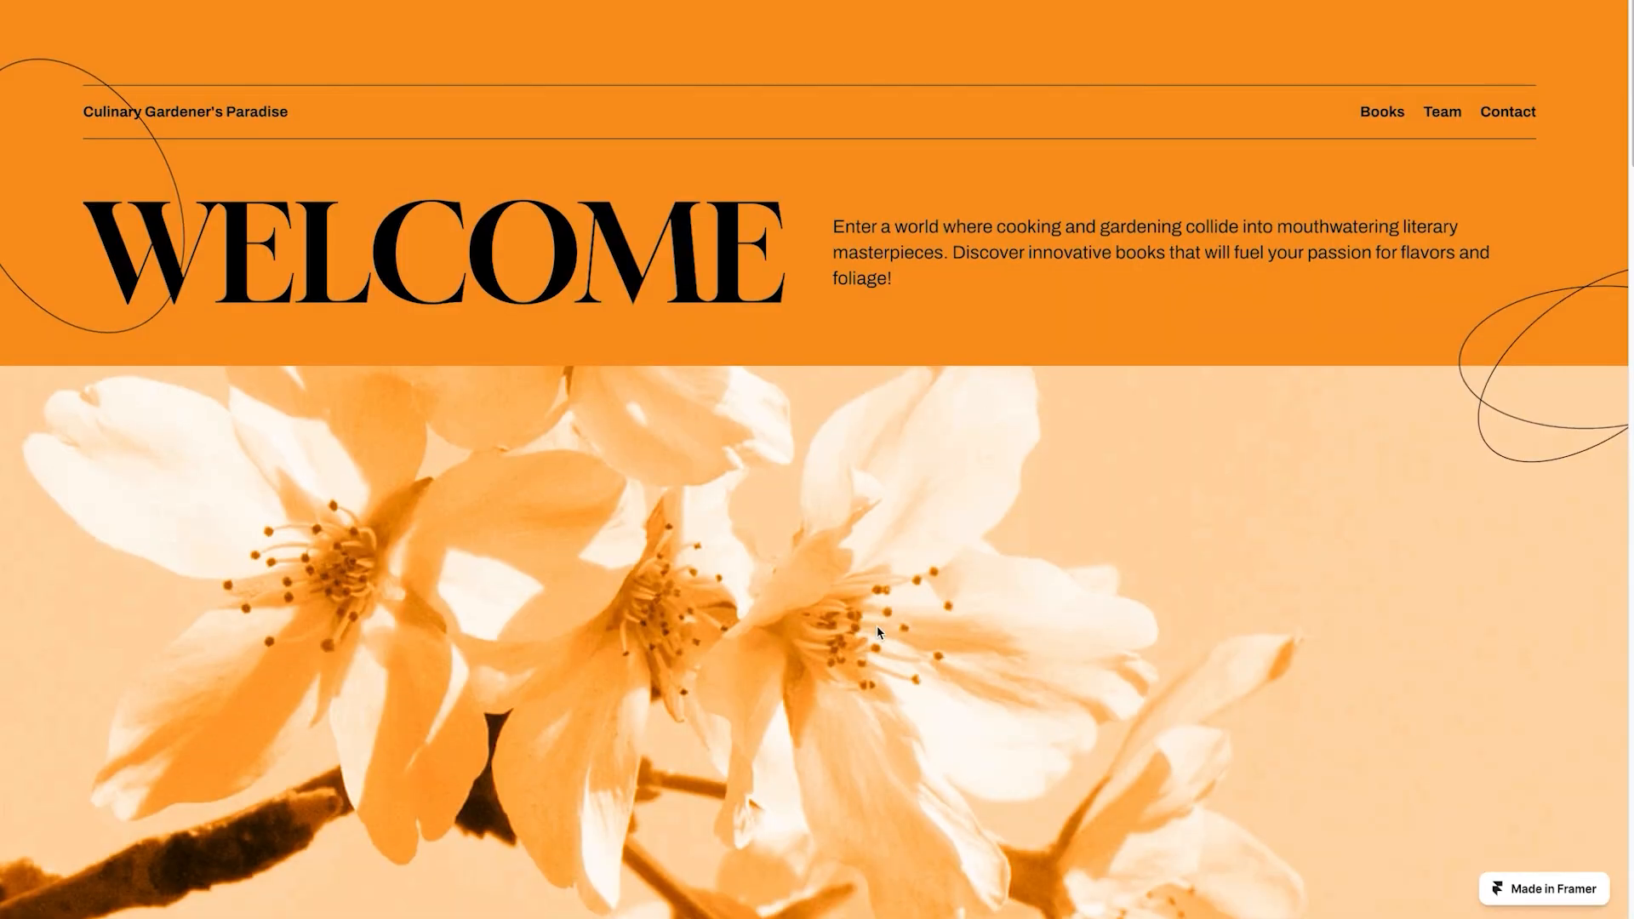
{"action": "scroll", "coordinate": [876, 632], "scroll_direction": "down", "scroll_amount": 3}
{"action": "key", "text": "ctrl+w"}
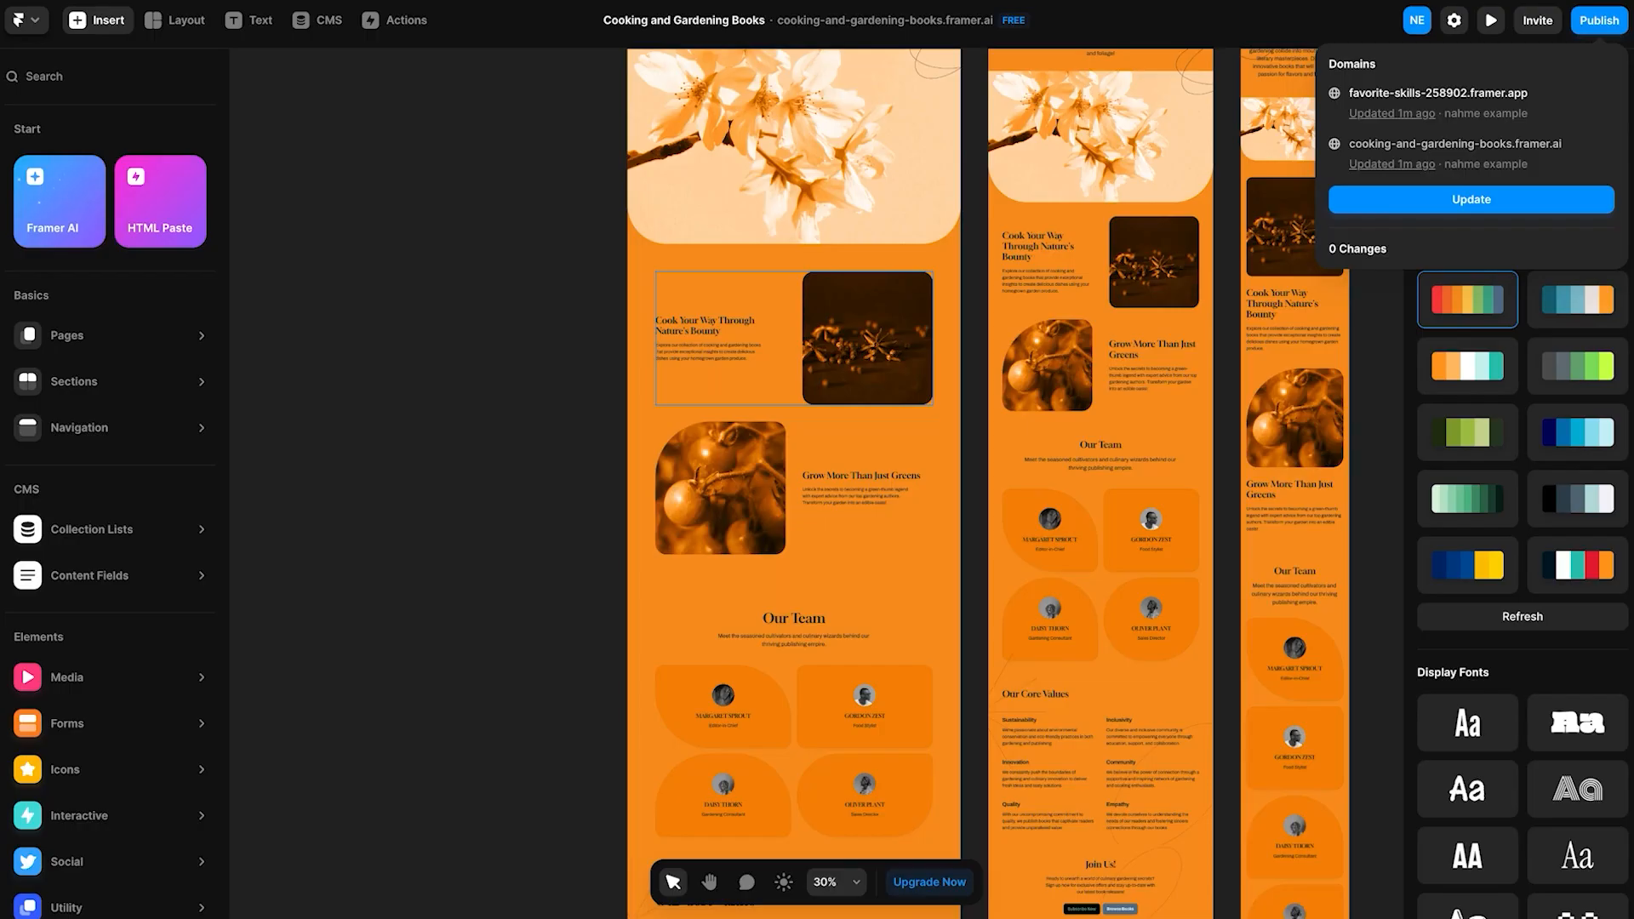
Dismiss the domain details, apply the grey-to-lime green palette and shuffle its colors several times.
{"action": "left_click", "coordinate": [1591, 373]}
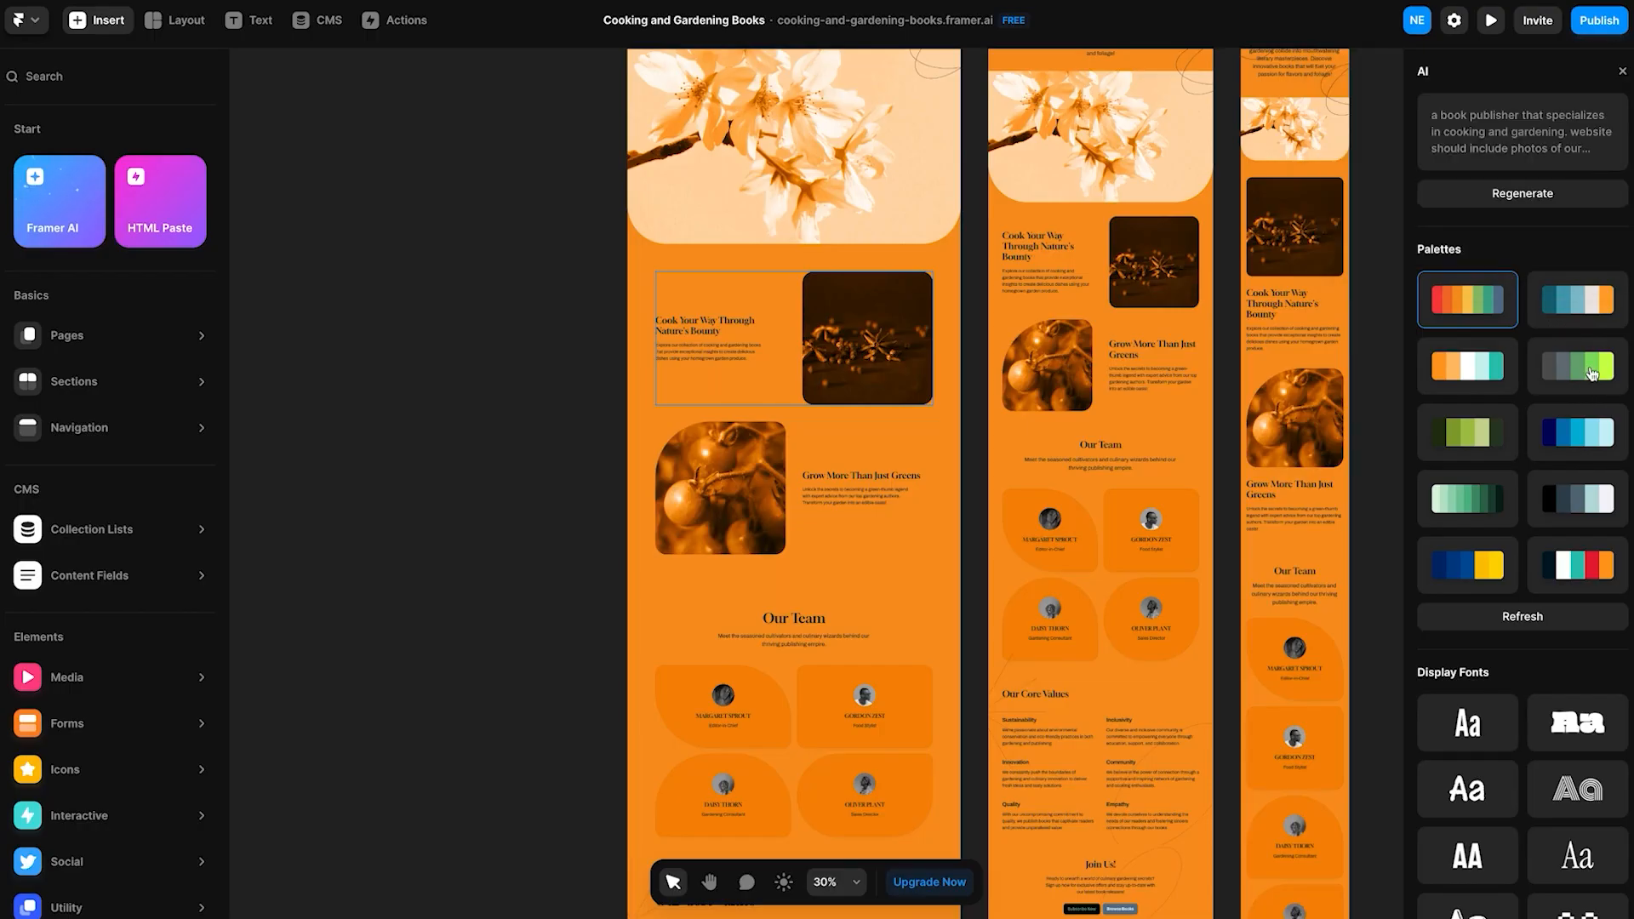
{"action": "left_click", "coordinate": [1592, 373]}
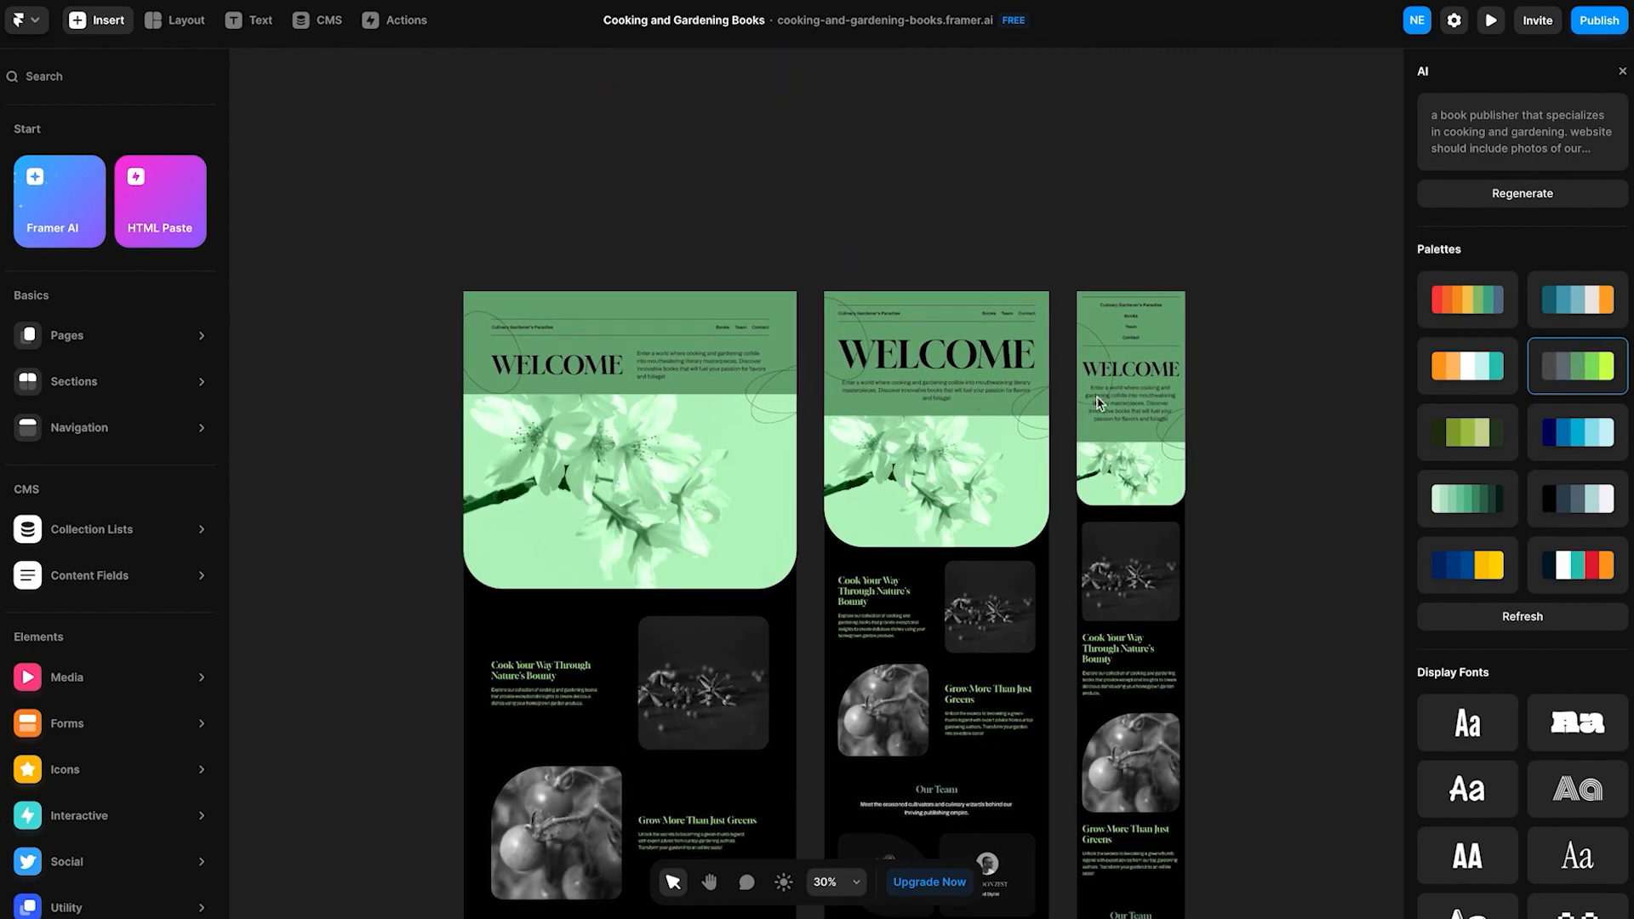
{"action": "left_click", "coordinate": [1574, 355]}
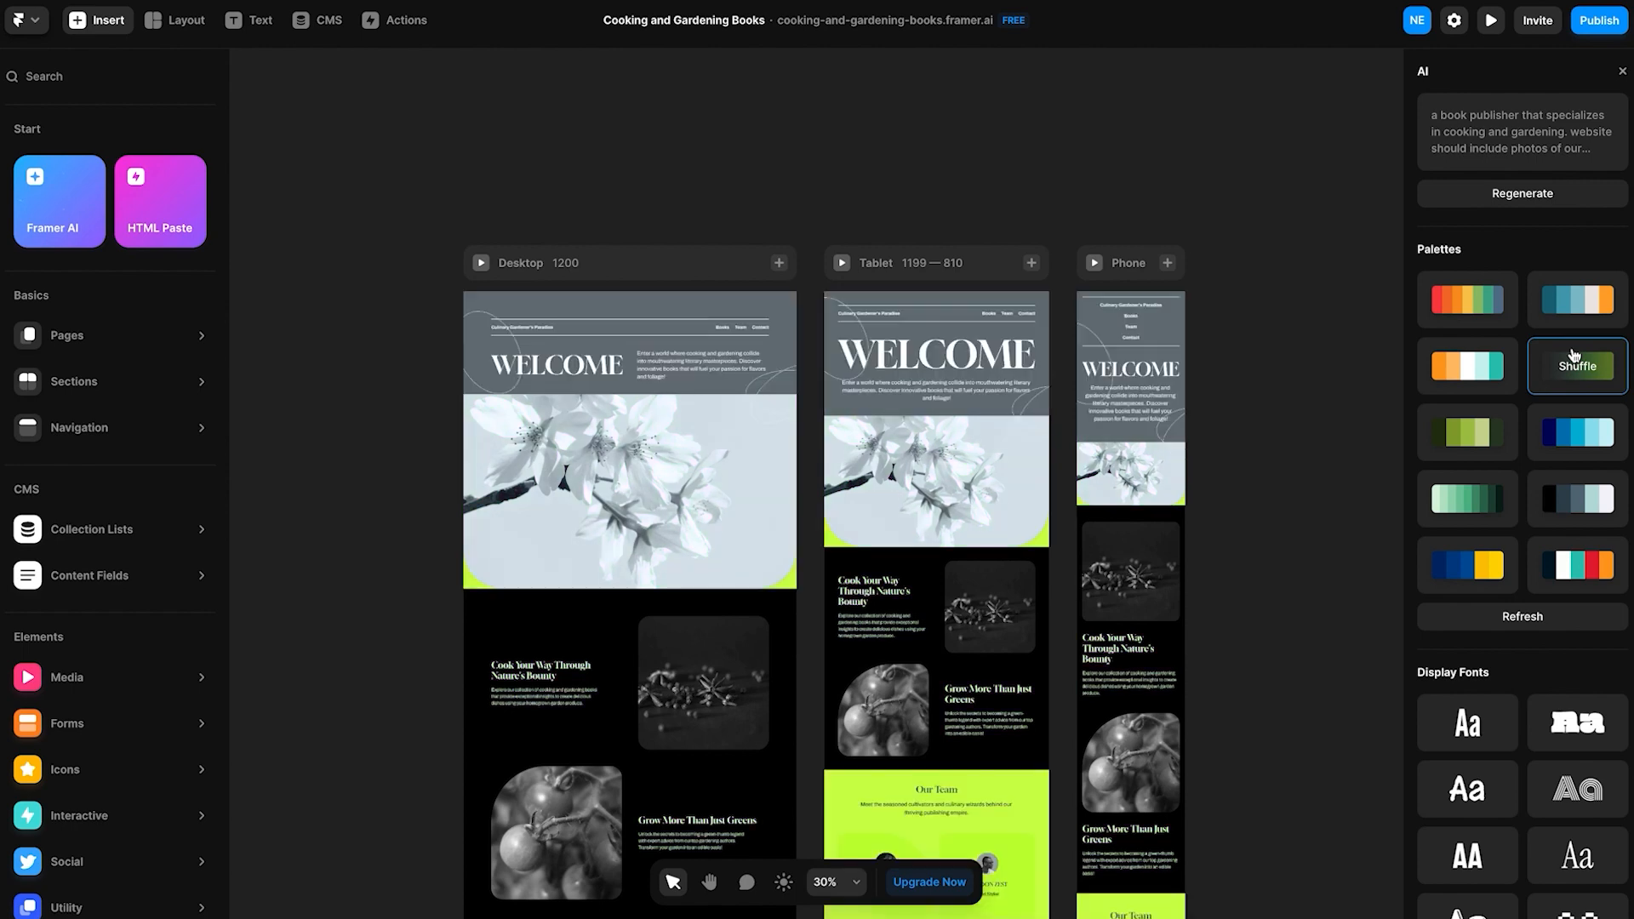
{"action": "left_click", "coordinate": [1601, 373]}
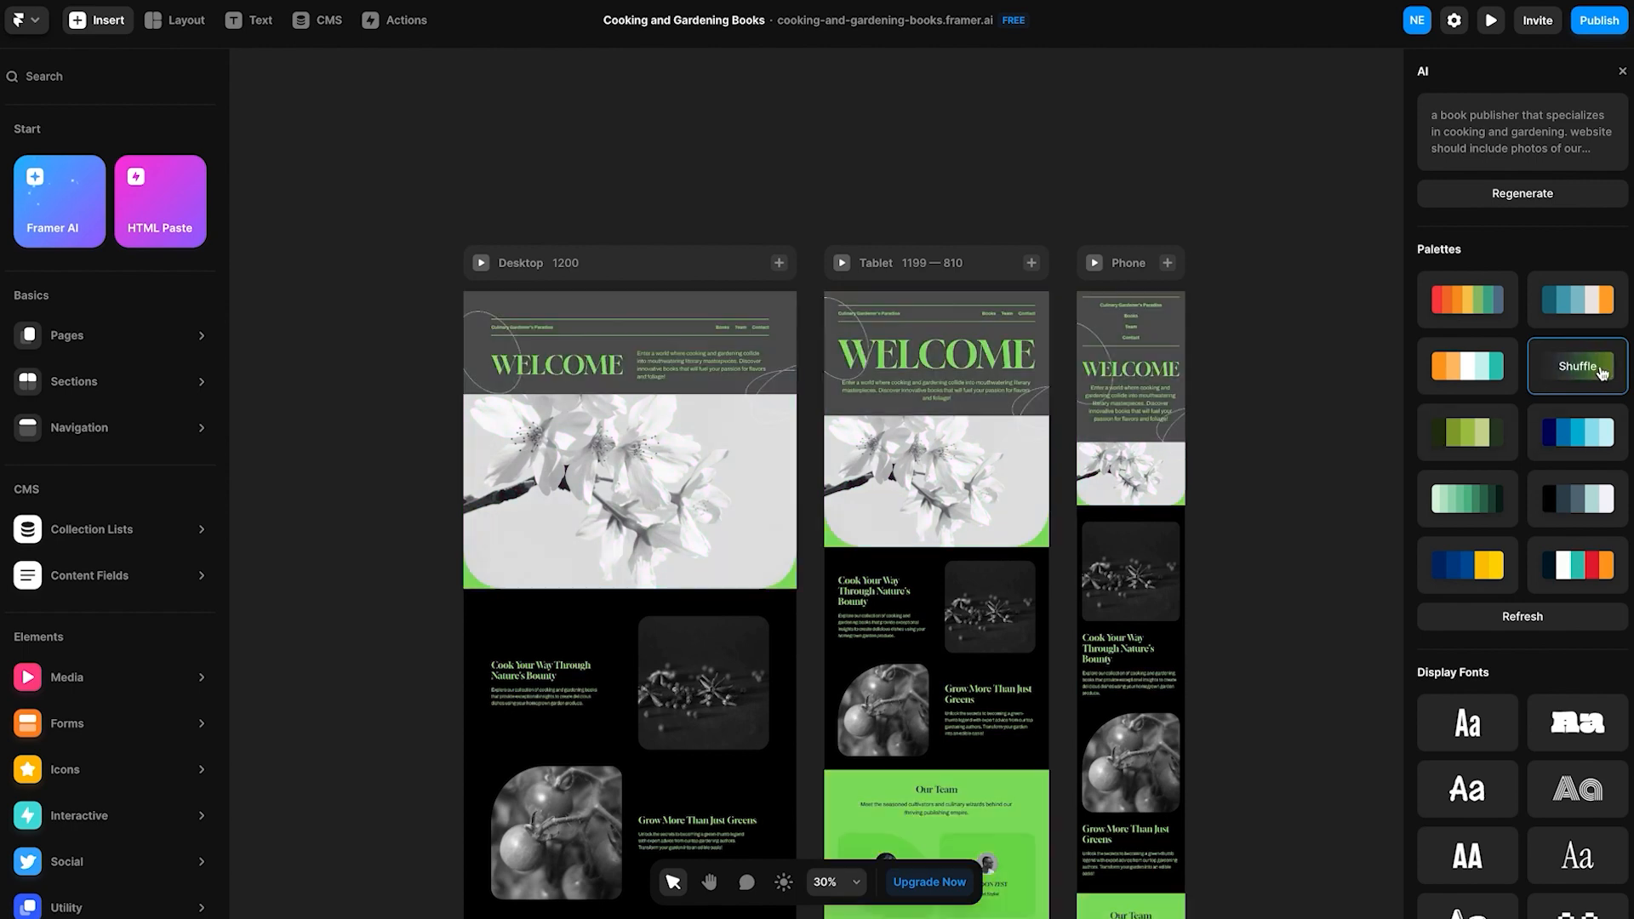
{"action": "left_click", "coordinate": [1602, 373]}
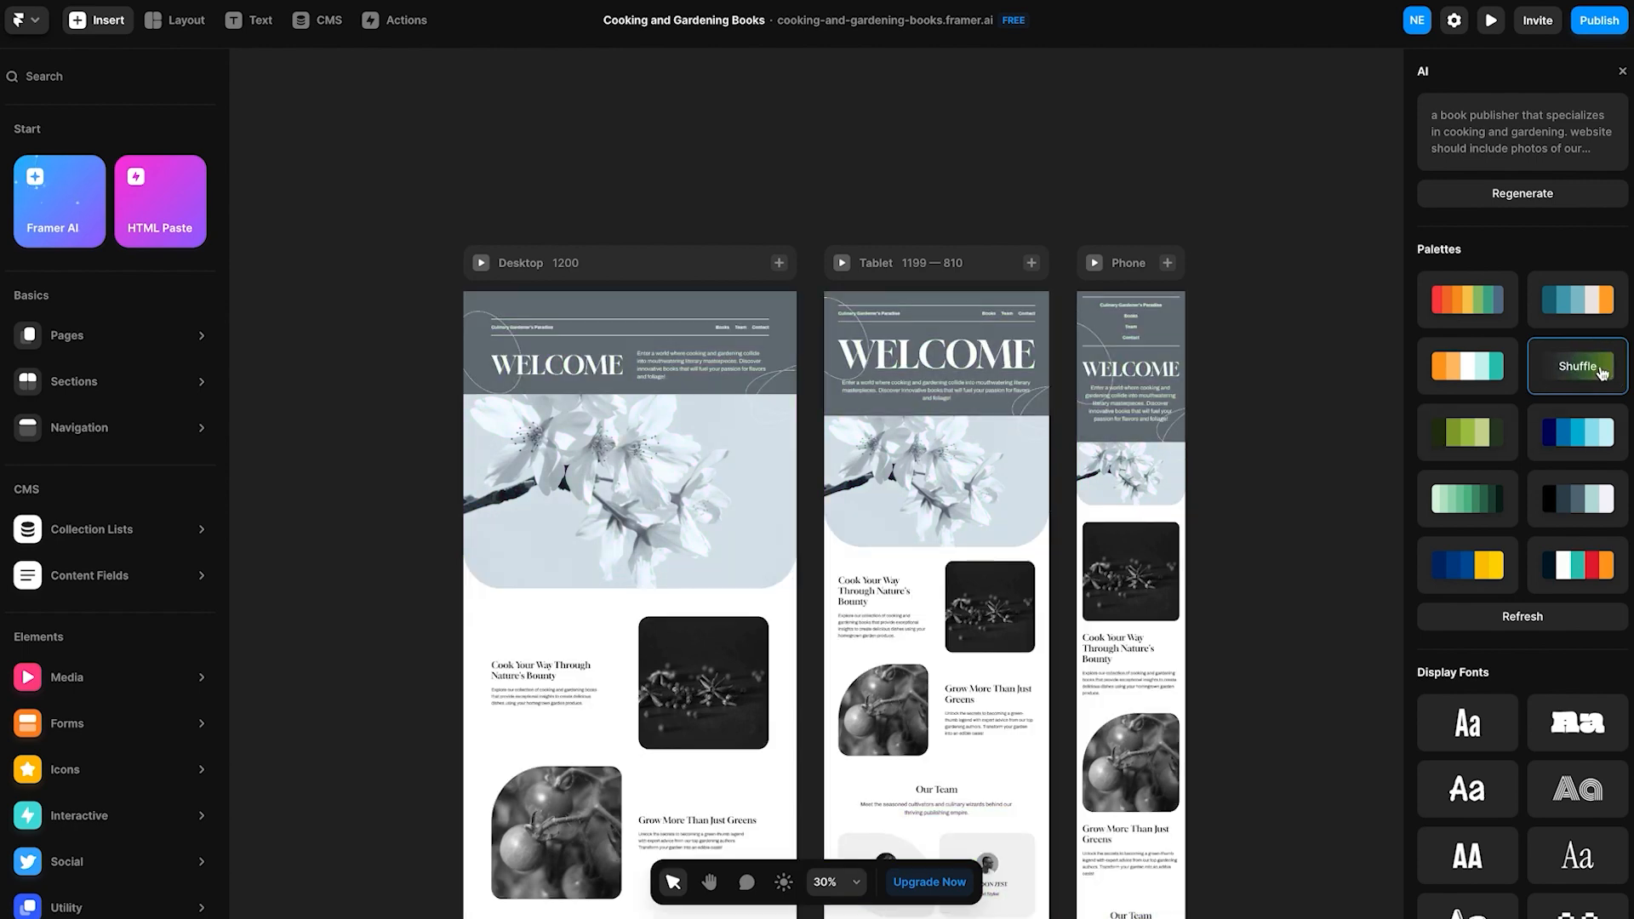
{"action": "left_click", "coordinate": [1601, 372]}
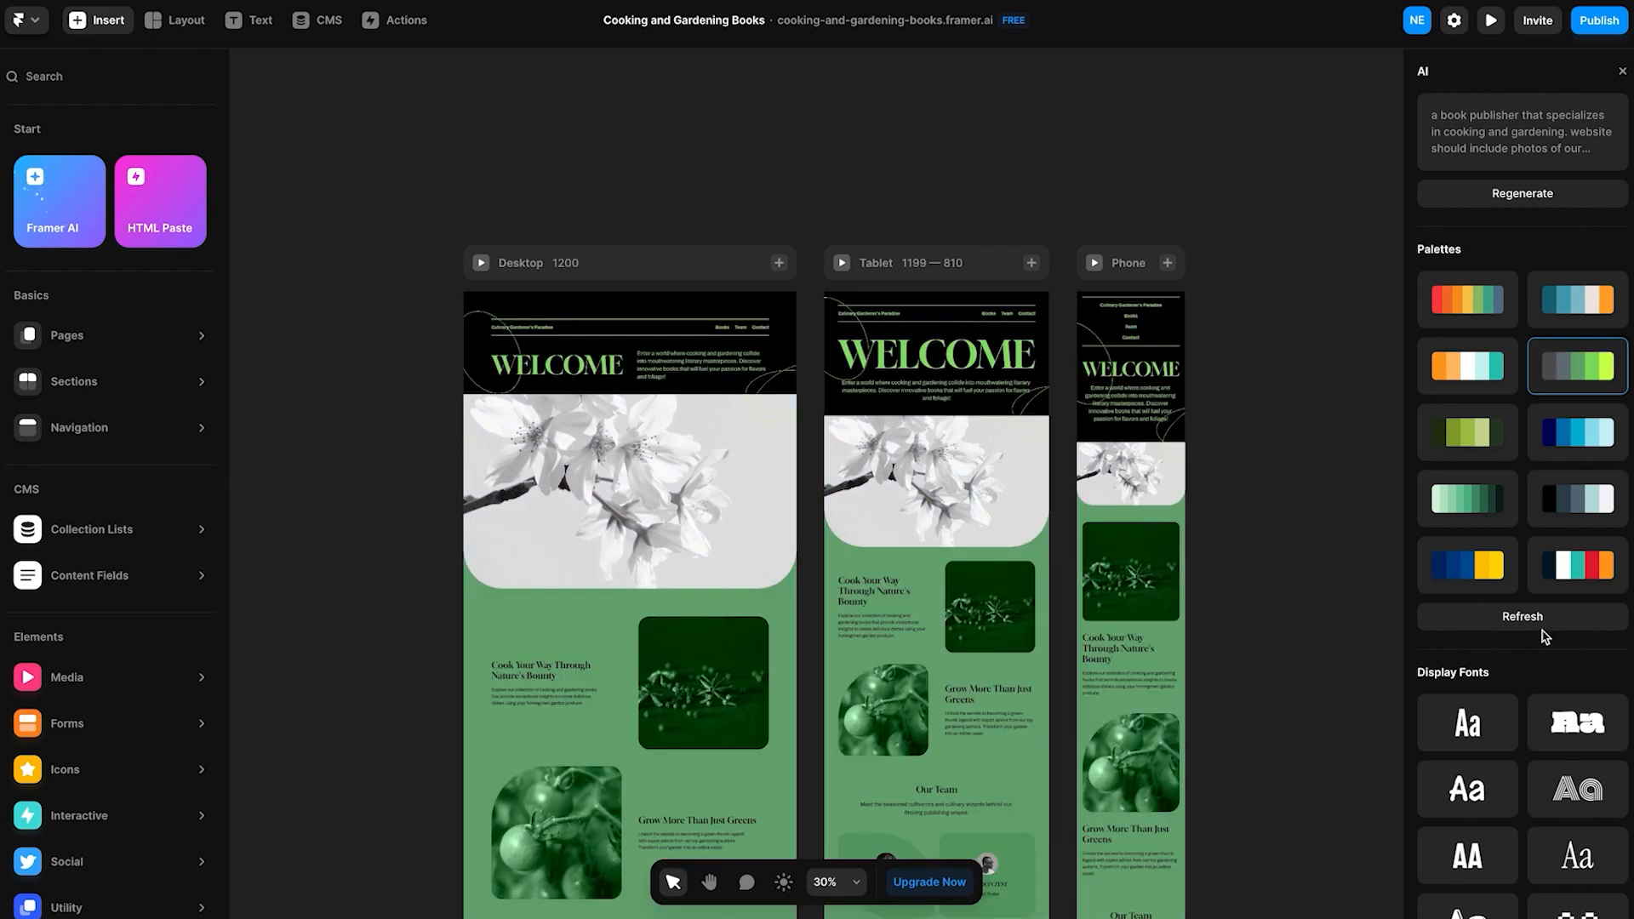
Refresh the palette suggestions, apply the dark olive-green palette and shuffle its colors.
{"action": "left_click", "coordinate": [1532, 616]}
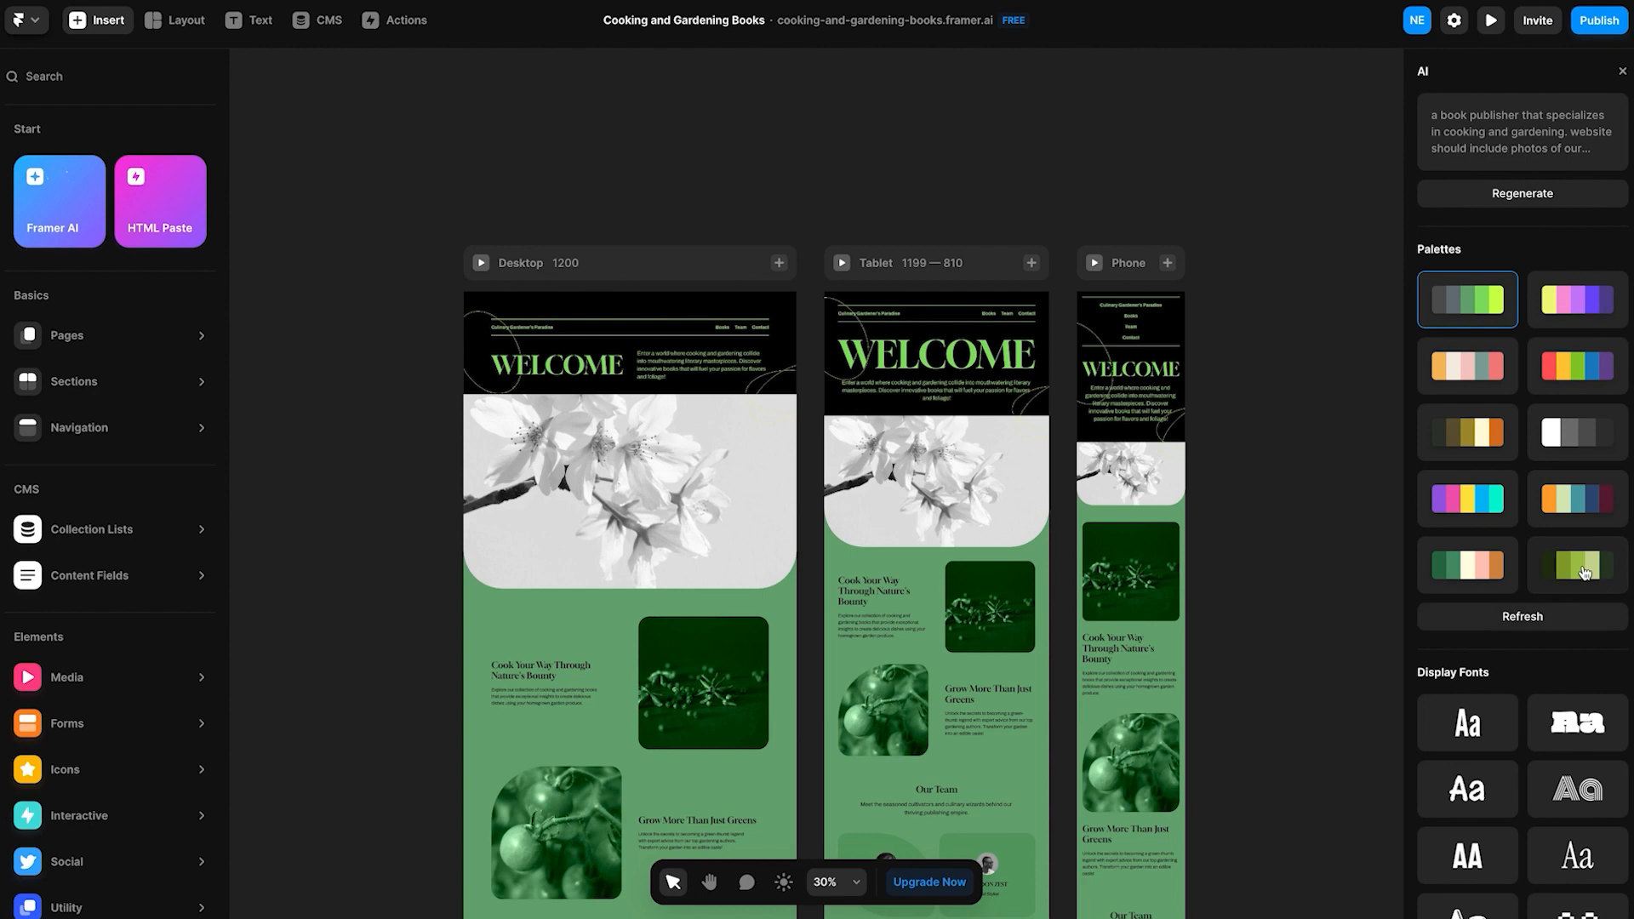
{"action": "left_click", "coordinate": [1585, 572]}
{"action": "left_click", "coordinate": [1588, 574]}
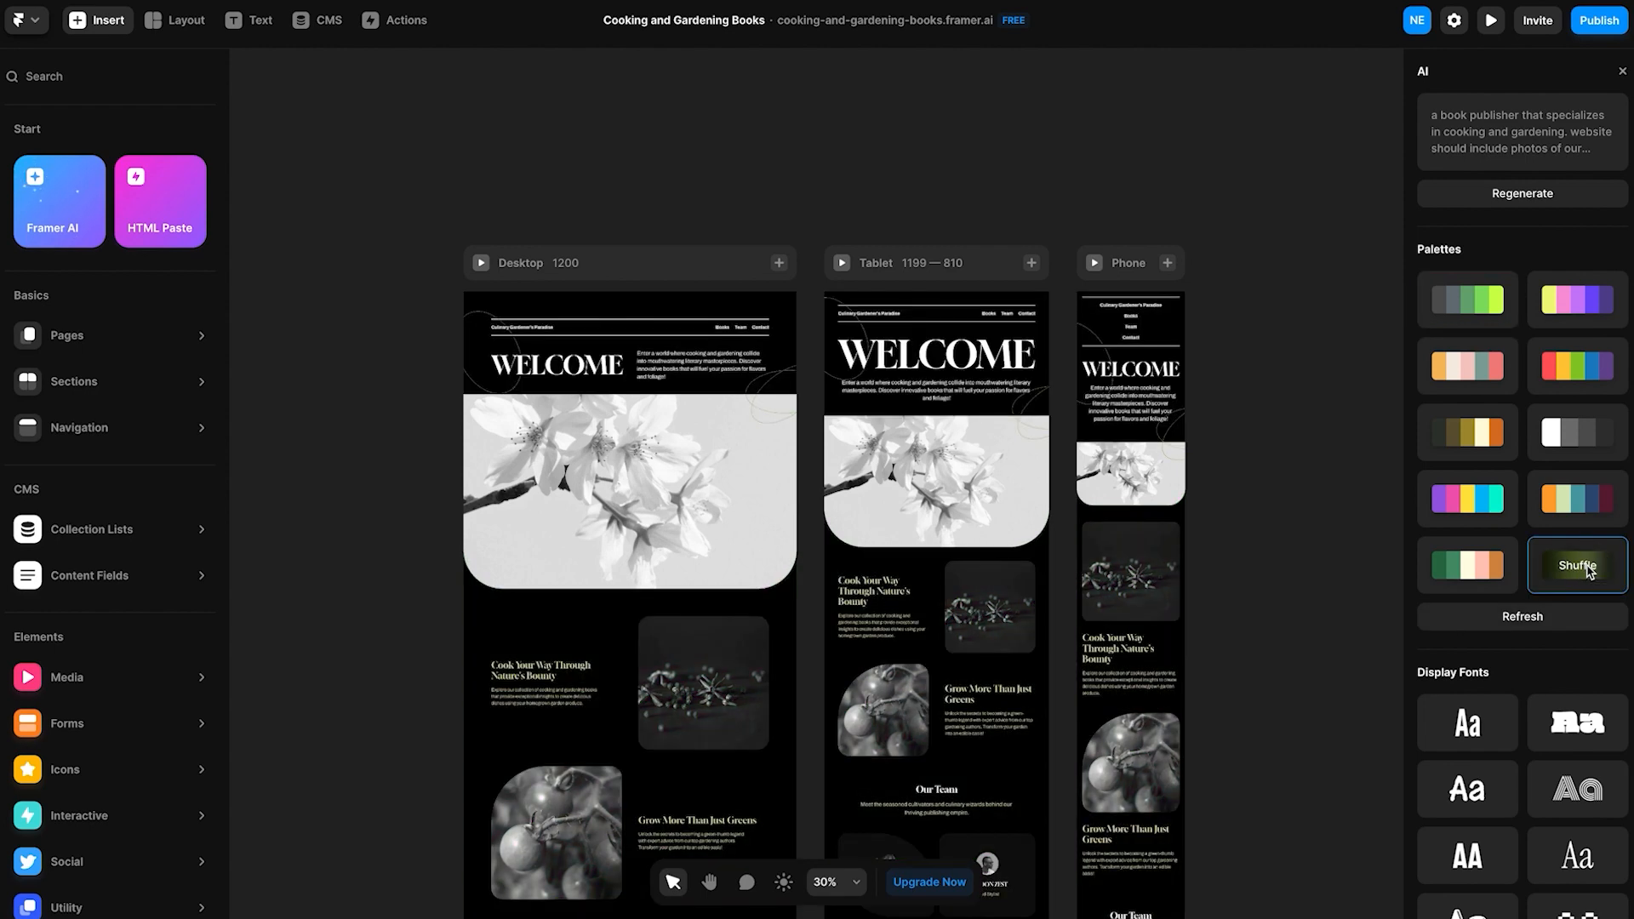
Shuffle the dark olive-green palette once more and review the recolored team and core values sections.
{"action": "left_click", "coordinate": [1587, 572]}
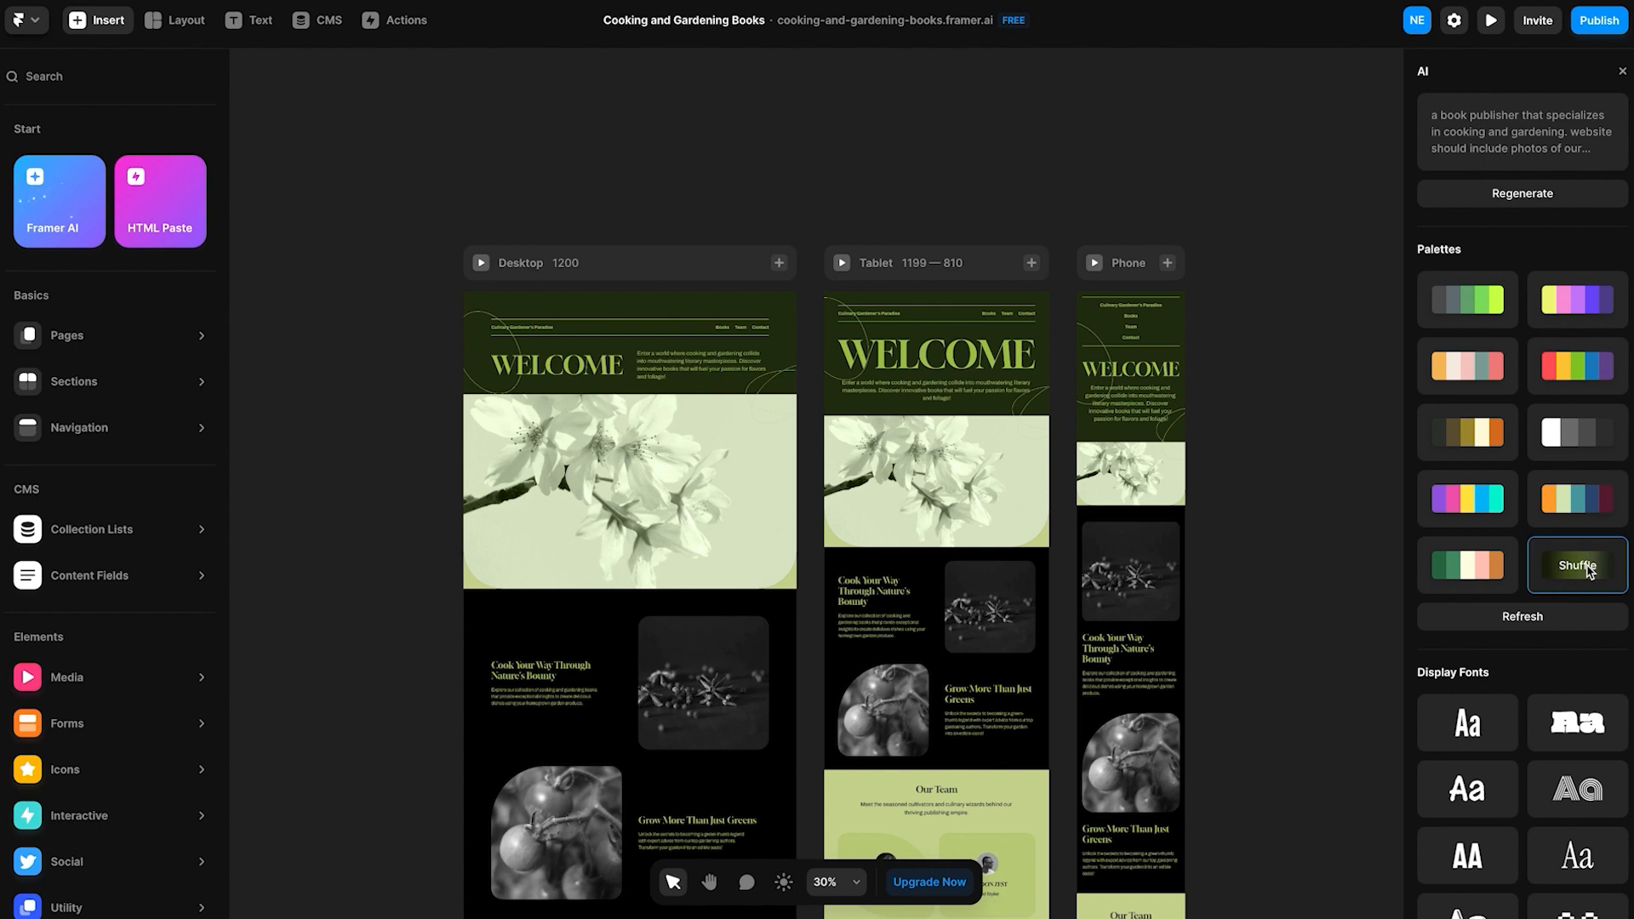
{"action": "scroll", "coordinate": [826, 612], "scroll_direction": "down", "scroll_amount": 7}
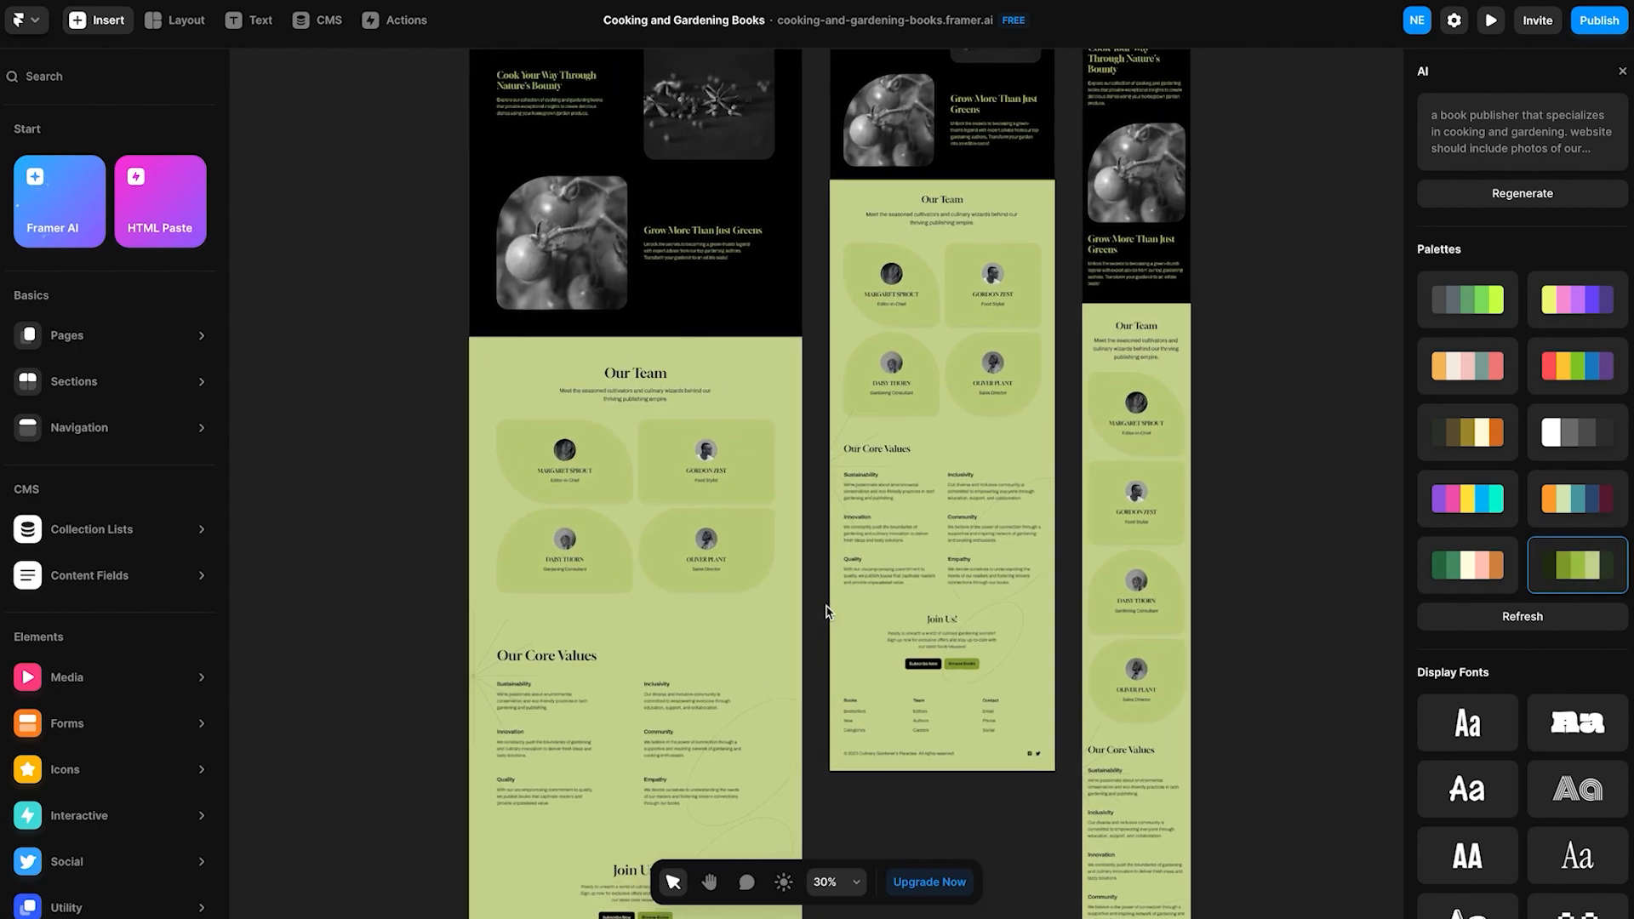
{"action": "scroll", "coordinate": [825, 609], "scroll_direction": "up", "scroll_amount": 2}
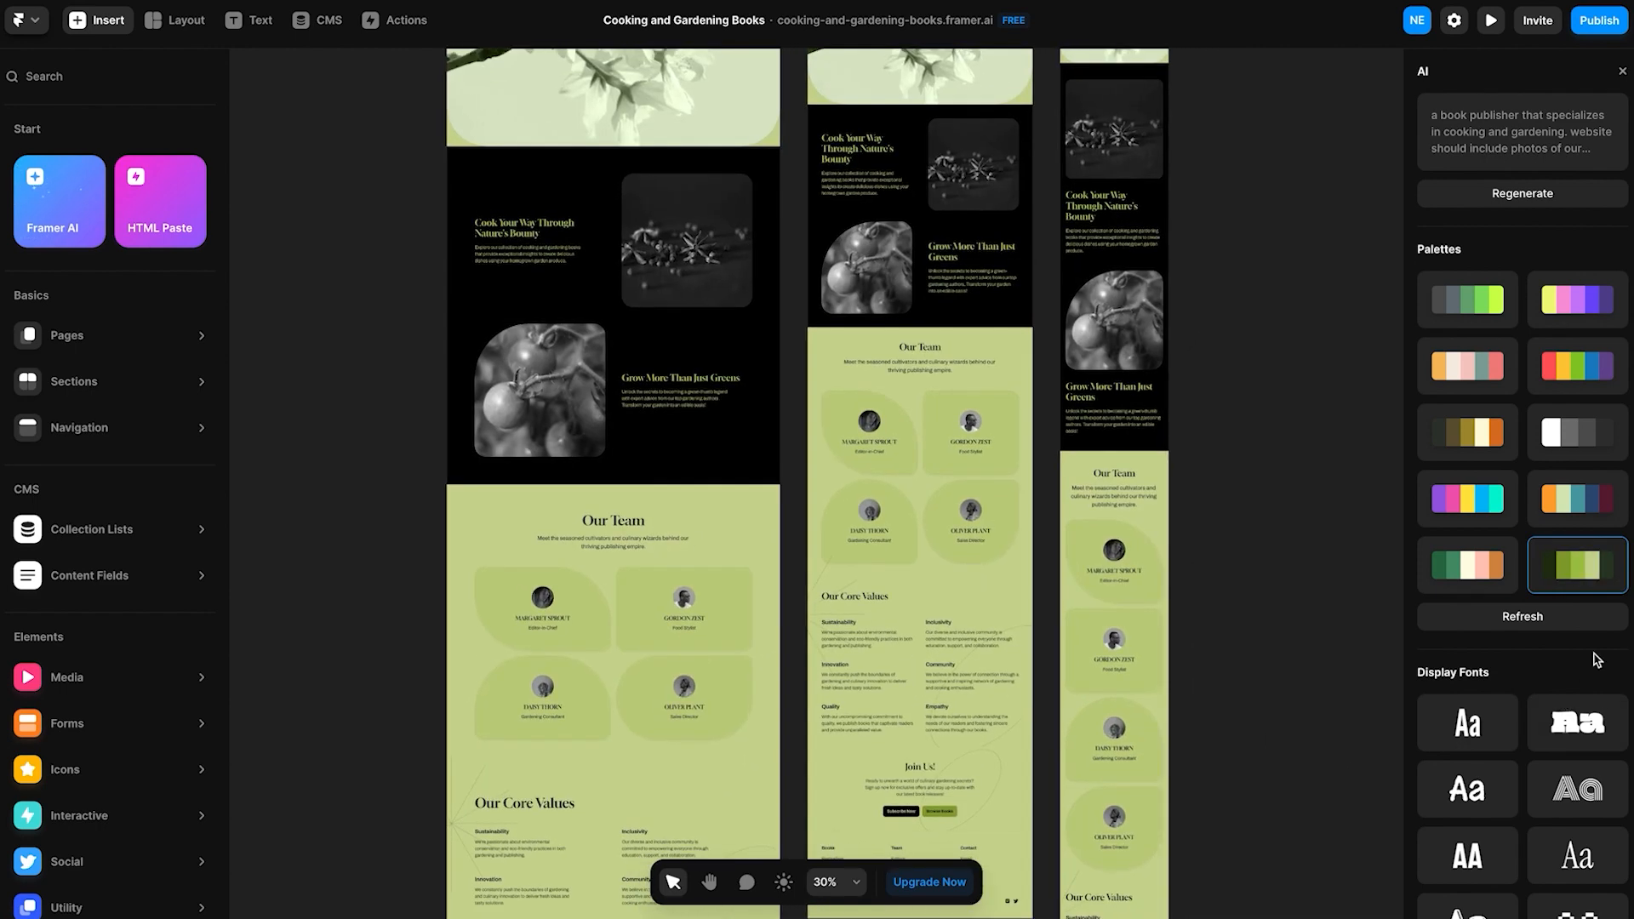
Try a classic serif as the site's text font and inspect it up close in the Our Team section.
{"action": "scroll", "coordinate": [1596, 660], "scroll_direction": "down", "scroll_amount": 10}
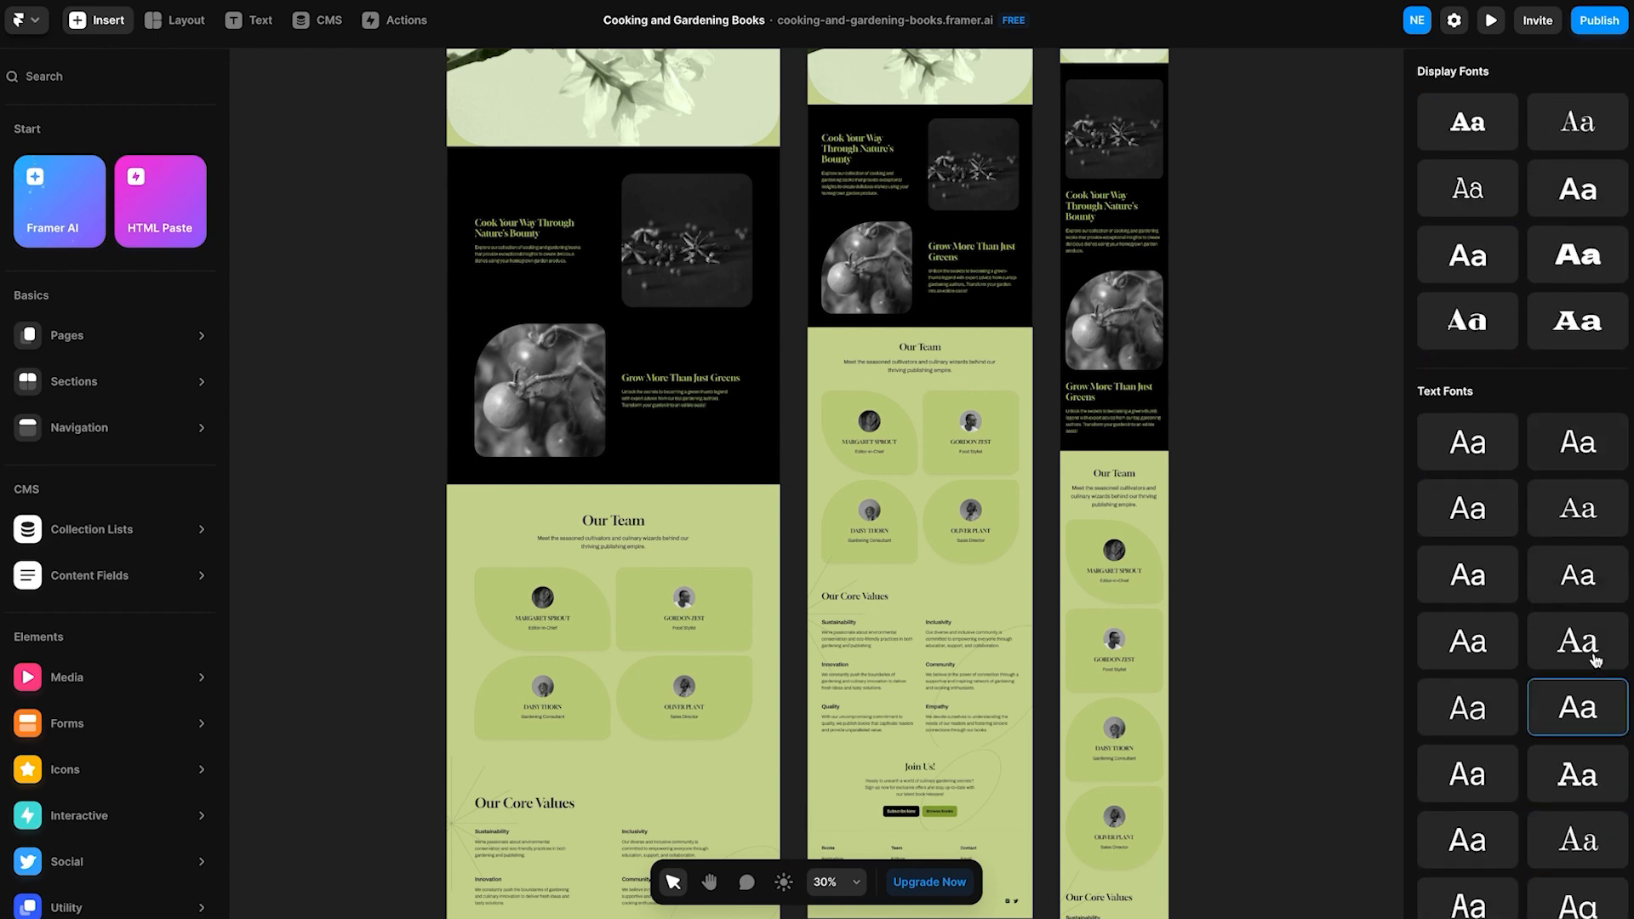
{"action": "scroll", "coordinate": [1595, 660], "scroll_direction": "down", "scroll_amount": 2}
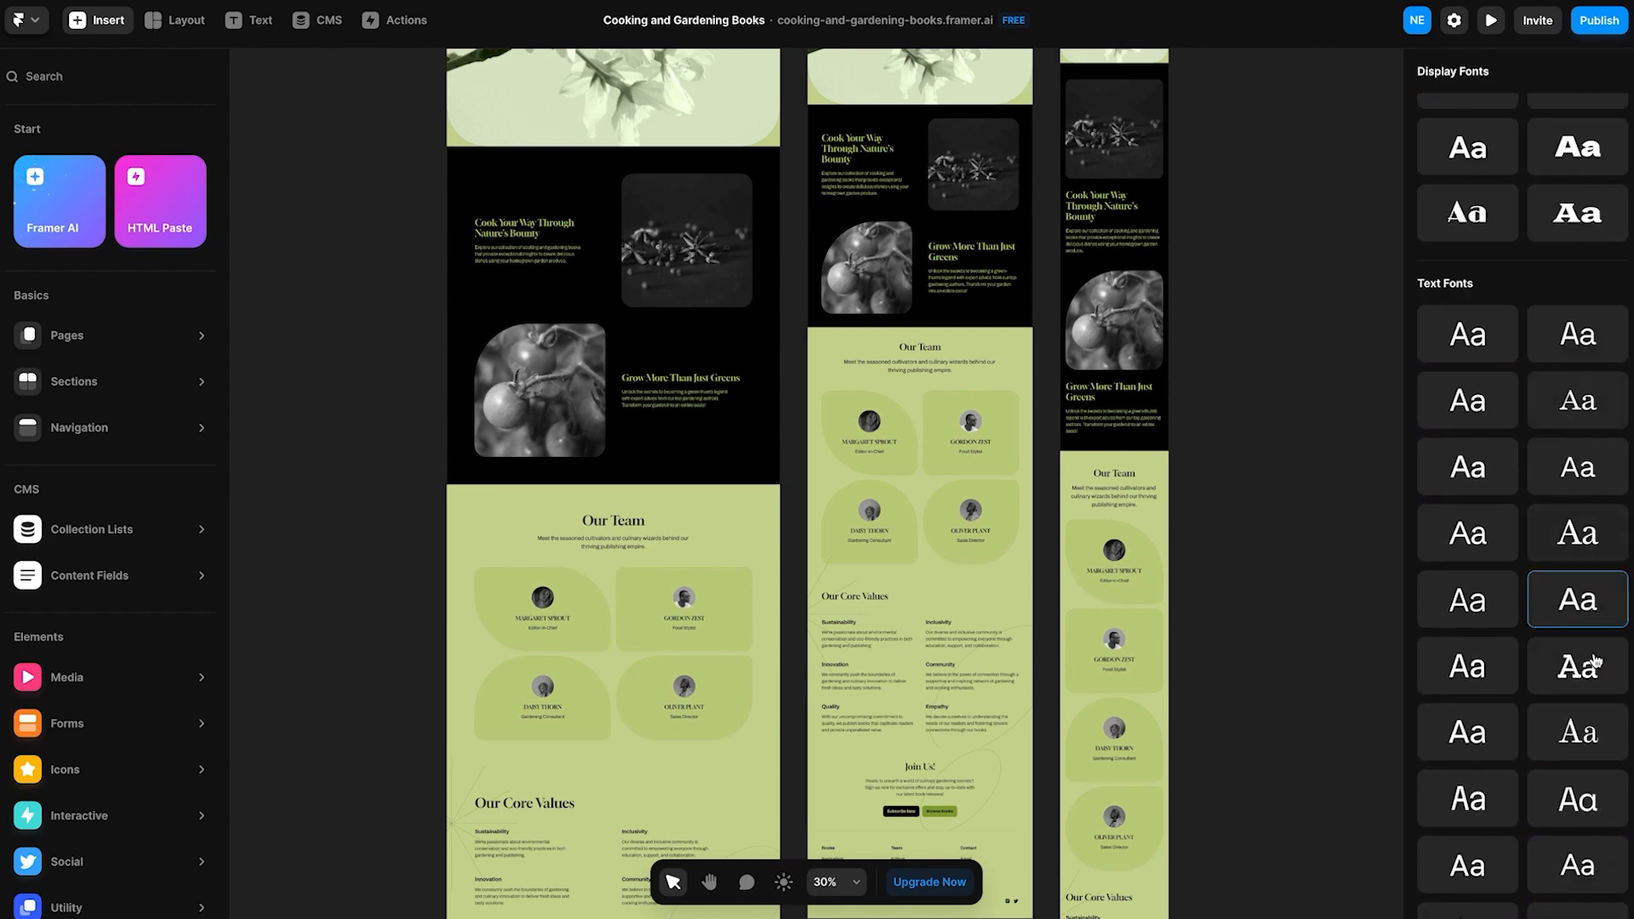
{"action": "left_click", "coordinate": [1593, 534]}
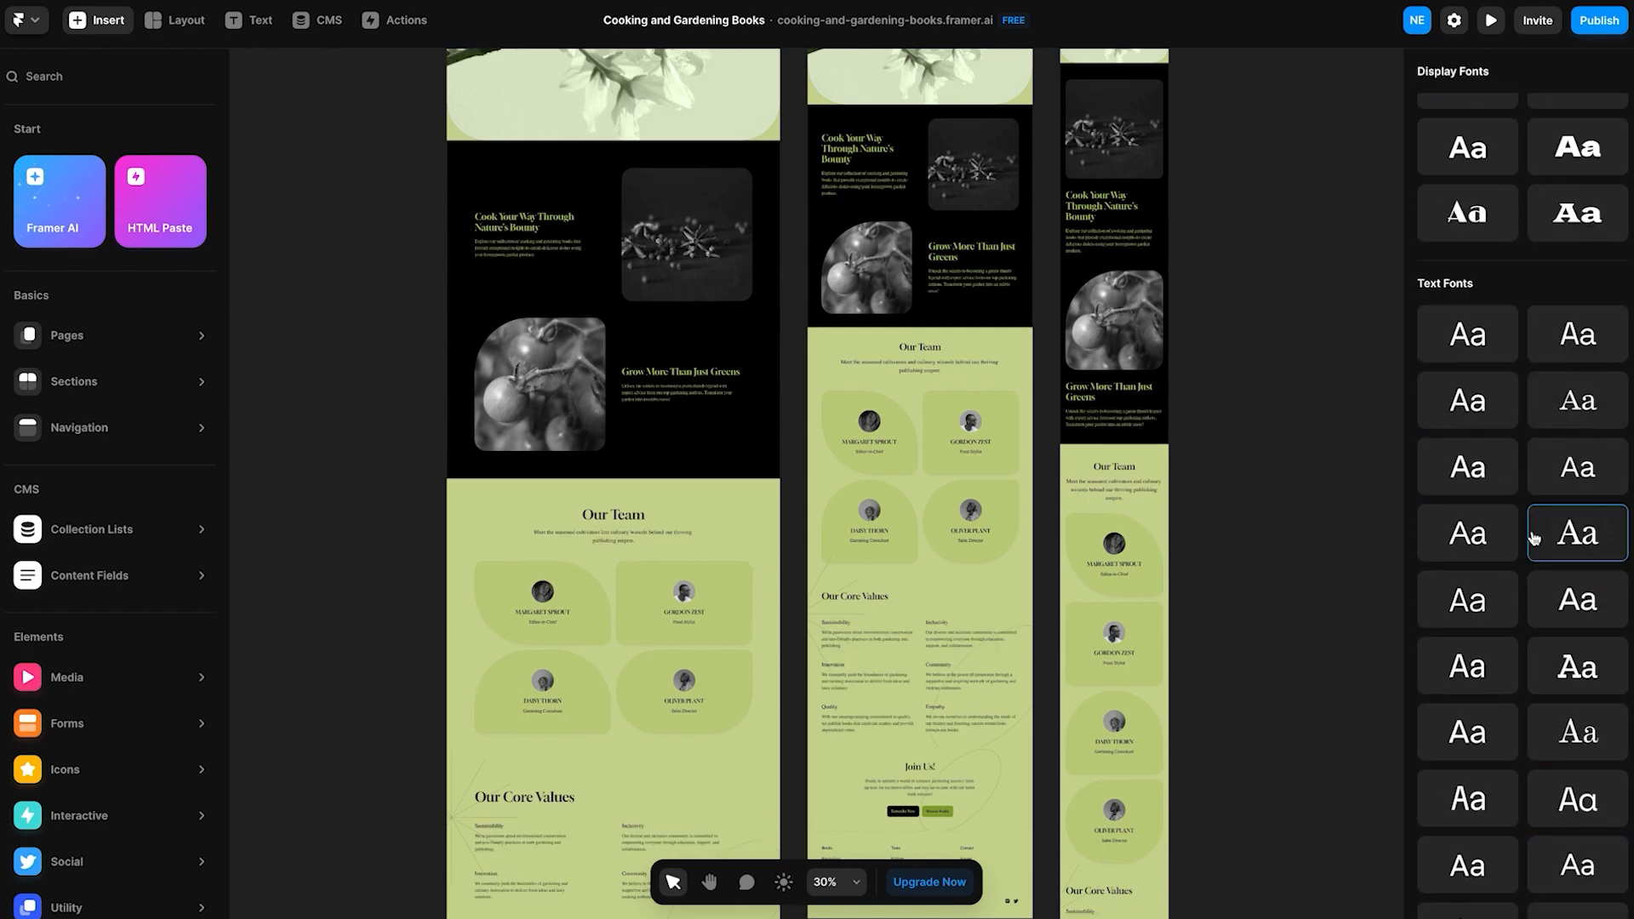
{"action": "right_click", "coordinate": [606, 540]}
{"action": "left_click", "coordinate": [409, 537]}
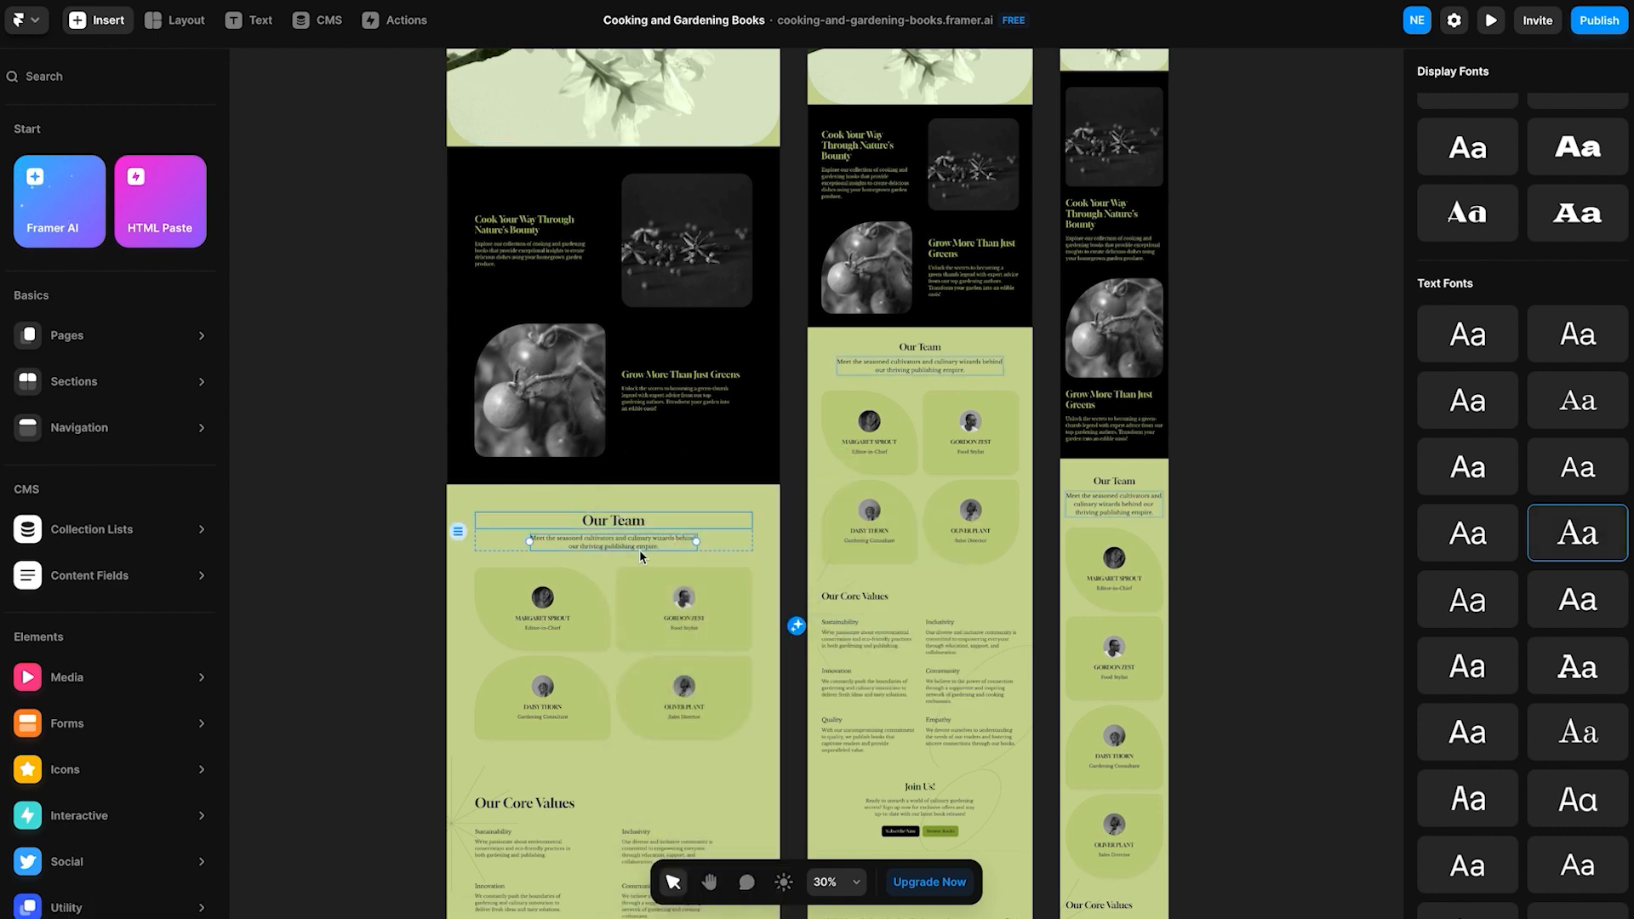
{"action": "scroll", "coordinate": [623, 571], "scroll_direction": "up", "scroll_amount": 10}
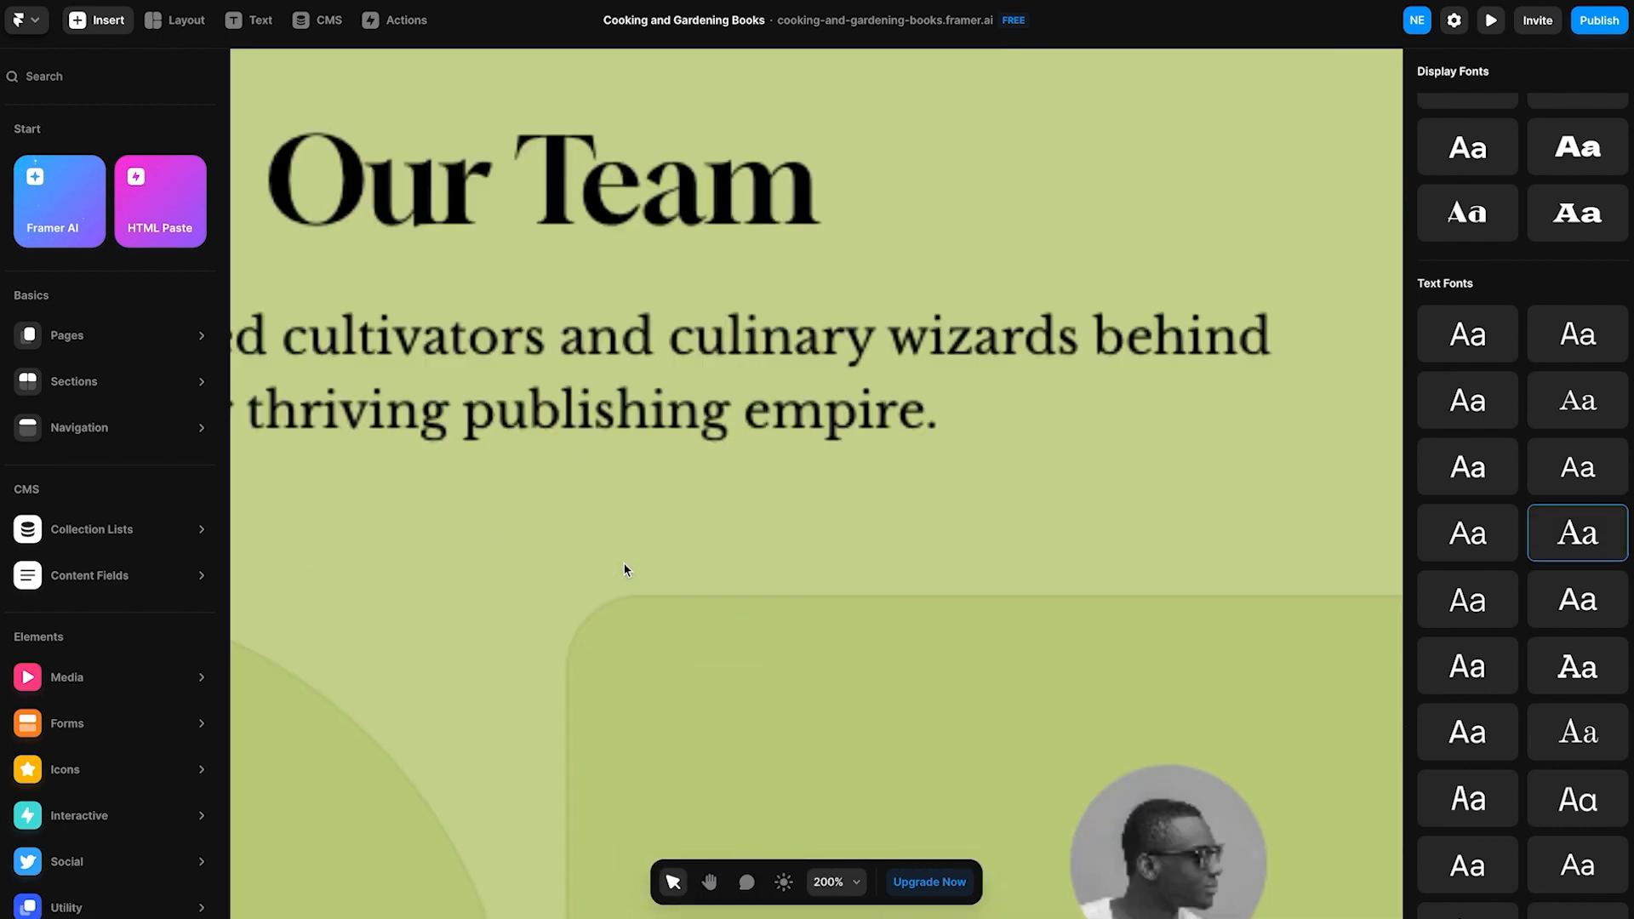
{"action": "scroll", "coordinate": [623, 570], "scroll_direction": "down", "scroll_amount": 5}
{"action": "scroll", "coordinate": [624, 570], "scroll_direction": "down", "scroll_amount": 3}
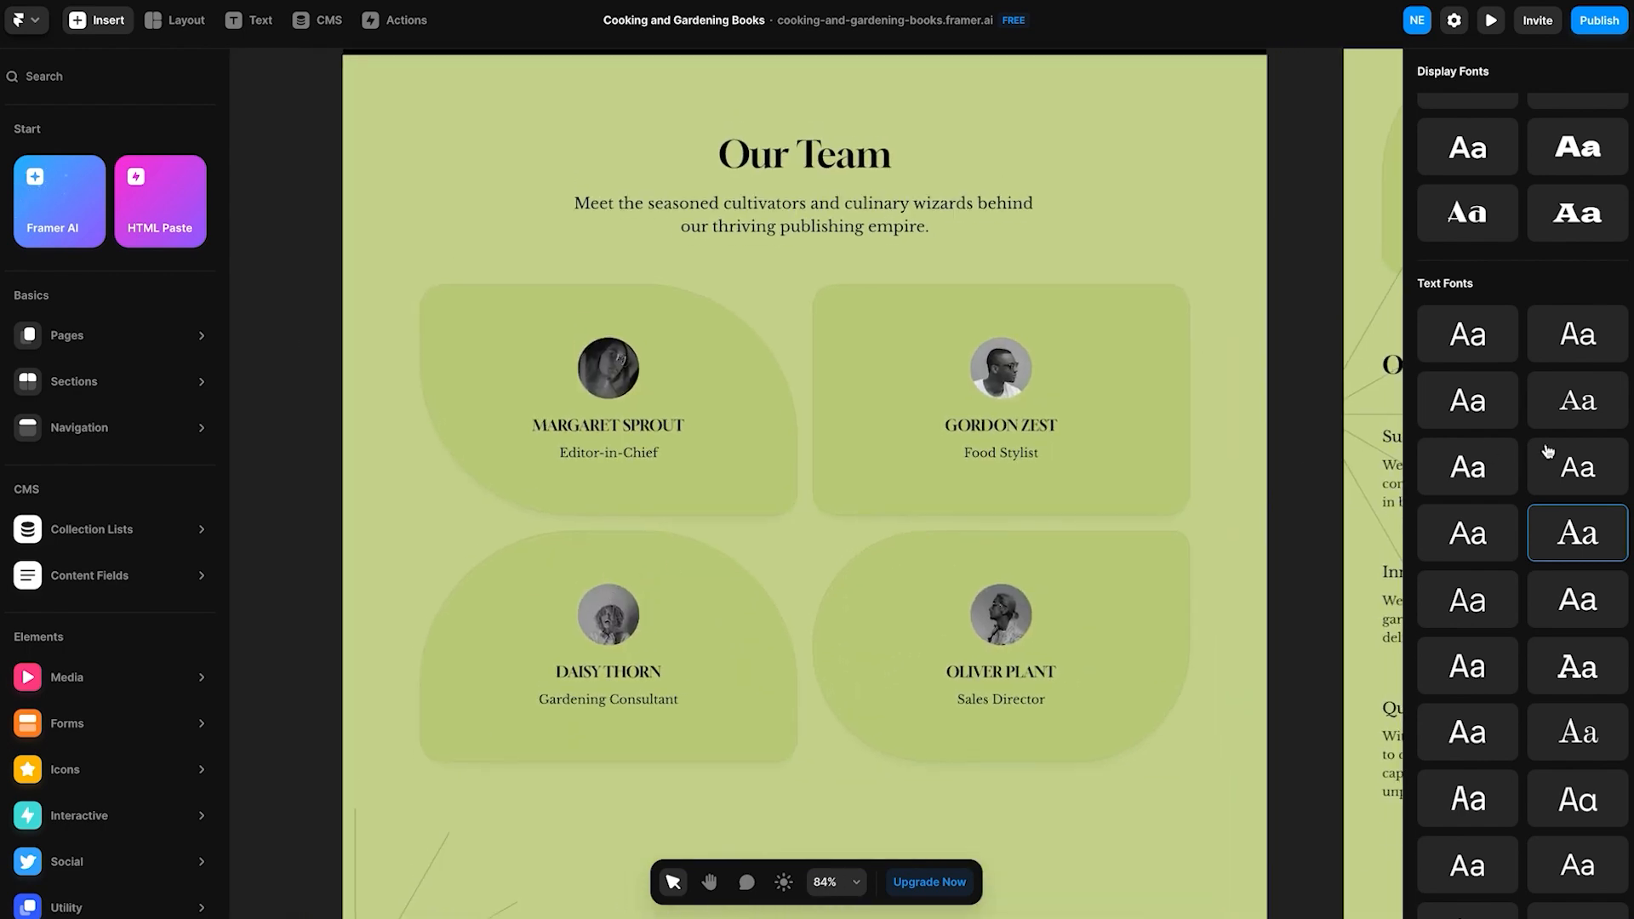
Apply the slab-serif text font to the site and check it across the page layouts.
{"action": "left_click", "coordinate": [1580, 667]}
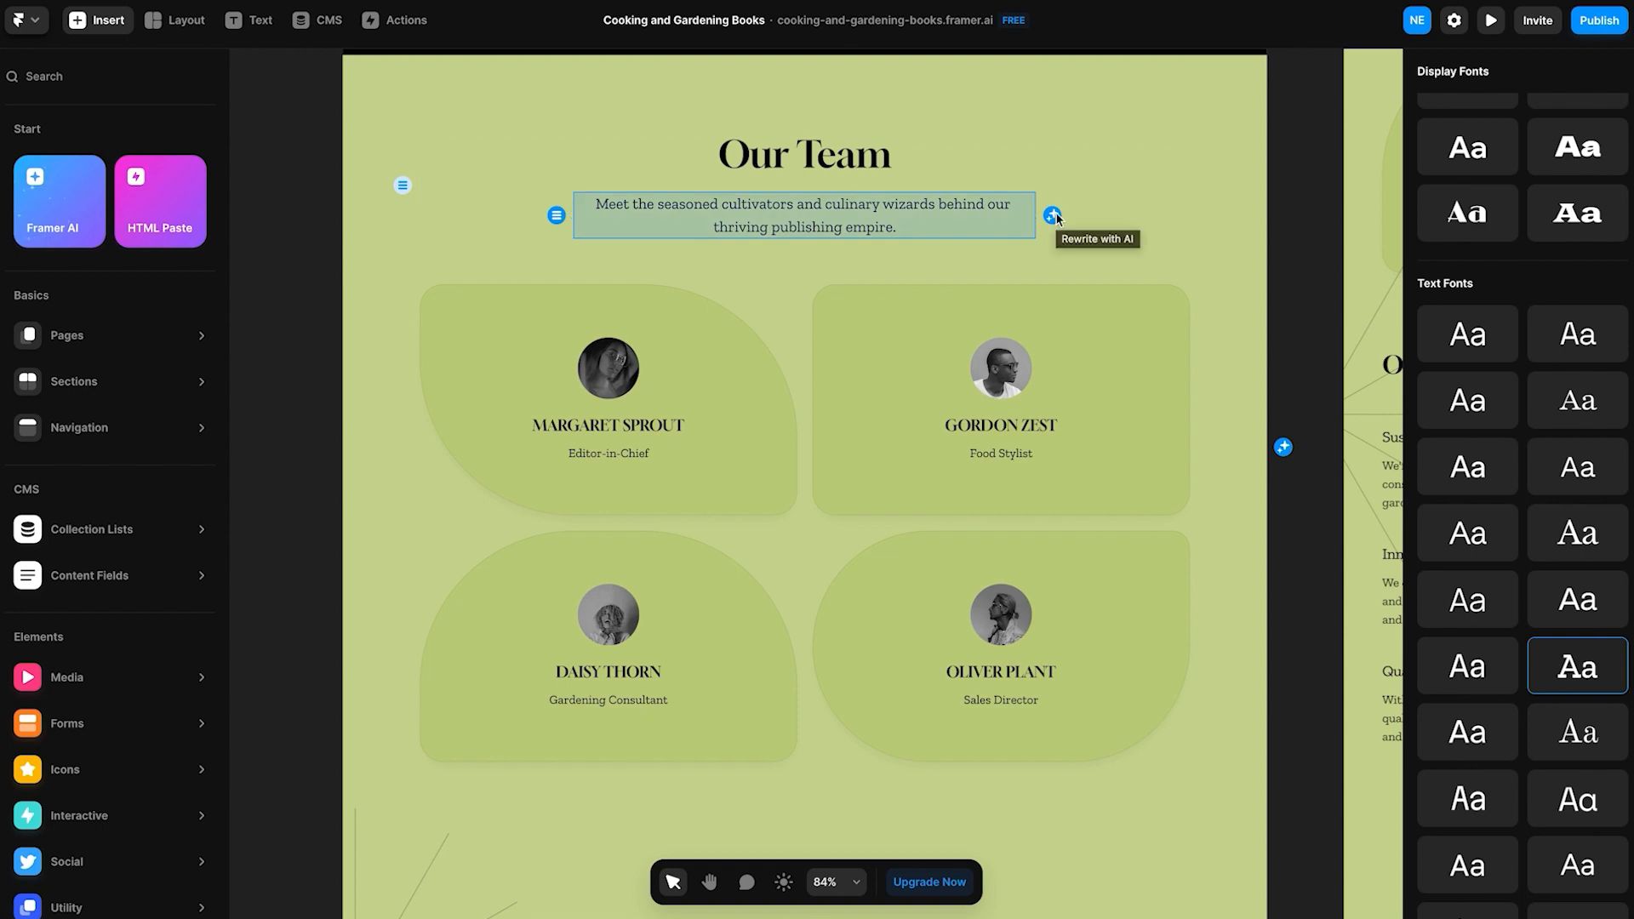
{"action": "scroll", "coordinate": [1055, 219], "scroll_direction": "down", "scroll_amount": 10}
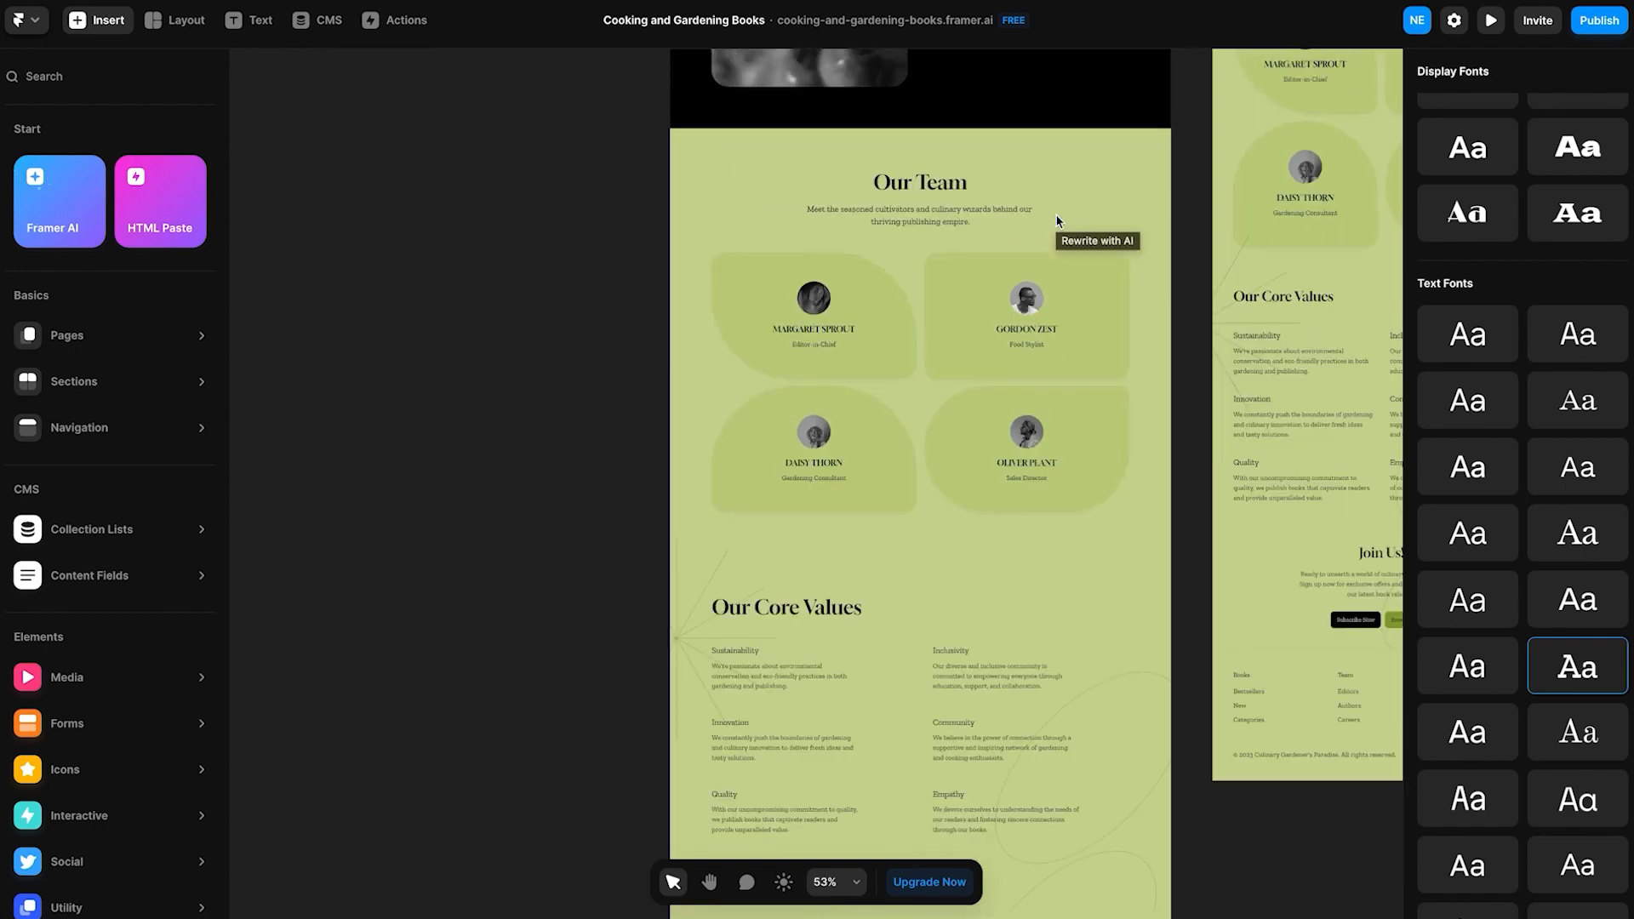
{"action": "scroll", "coordinate": [997, 477], "scroll_direction": "up", "scroll_amount": 2}
{"action": "scroll", "coordinate": [997, 484], "scroll_direction": "up", "scroll_amount": 4}
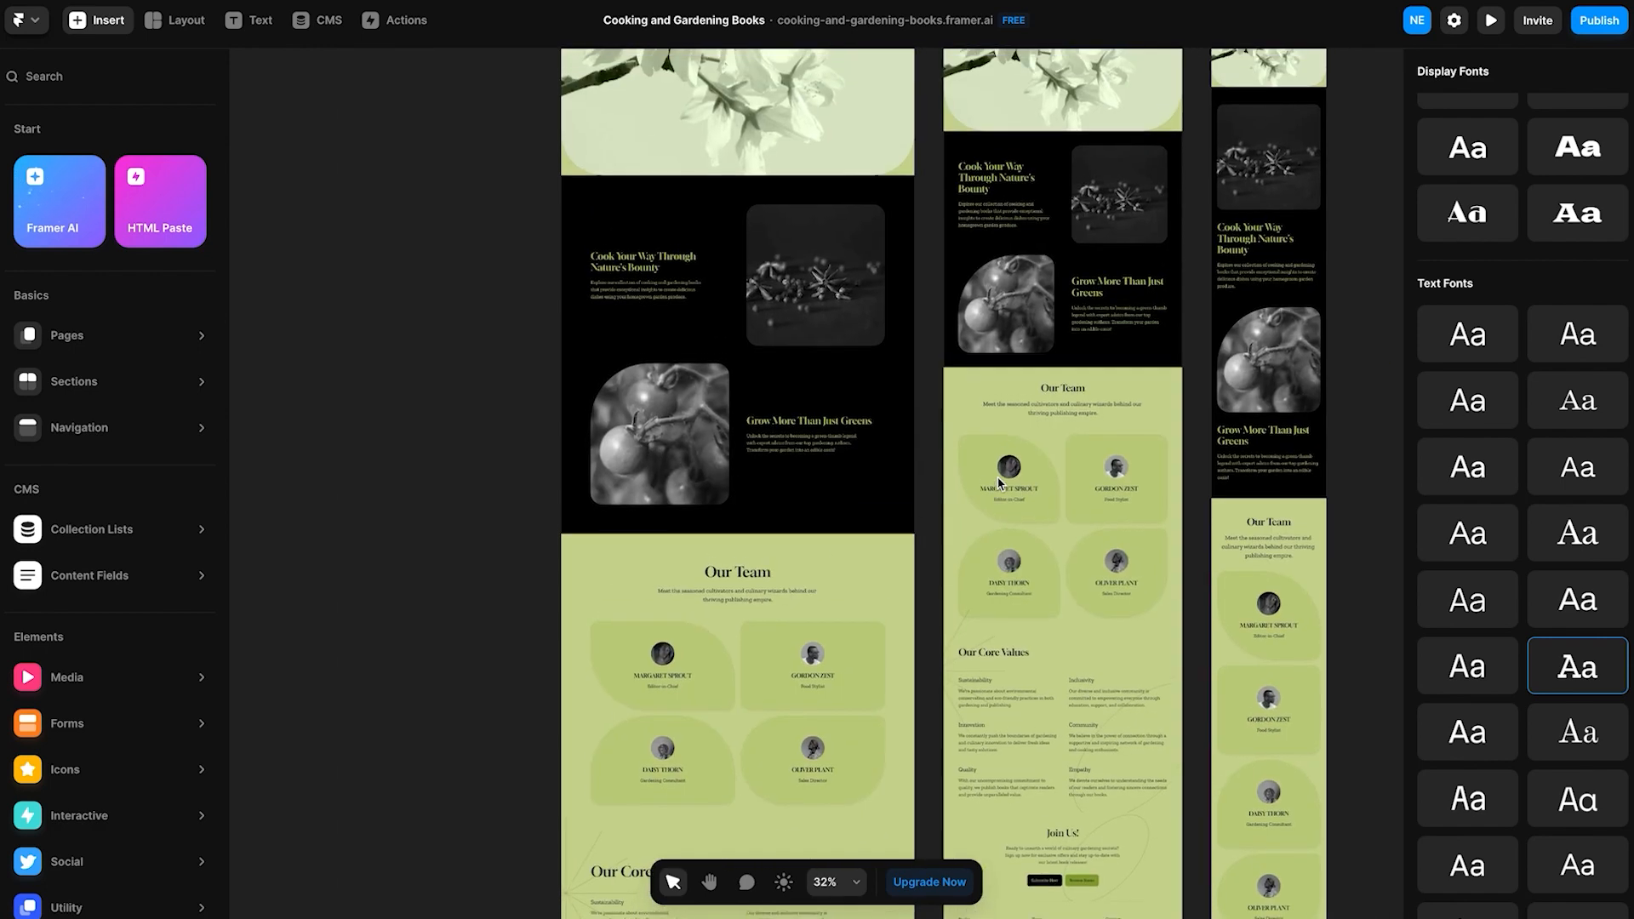
Shuffle the Our Team section's colors to a black background with light green text.
{"action": "scroll", "coordinate": [913, 743], "scroll_direction": "down", "scroll_amount": 5}
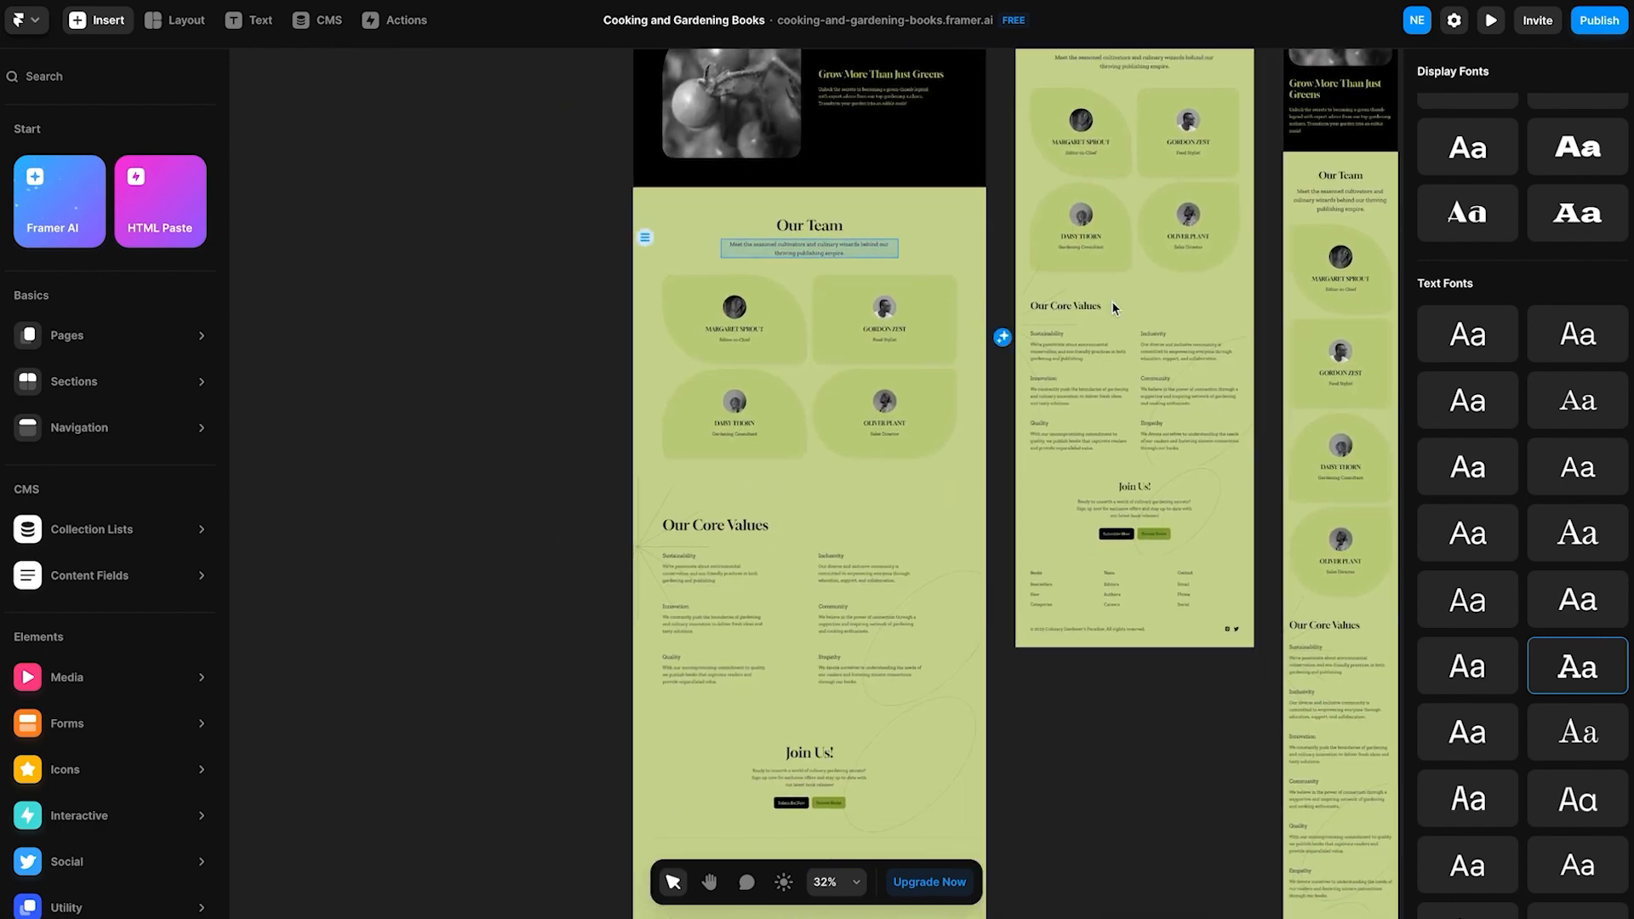
{"action": "left_click", "coordinate": [1003, 339]}
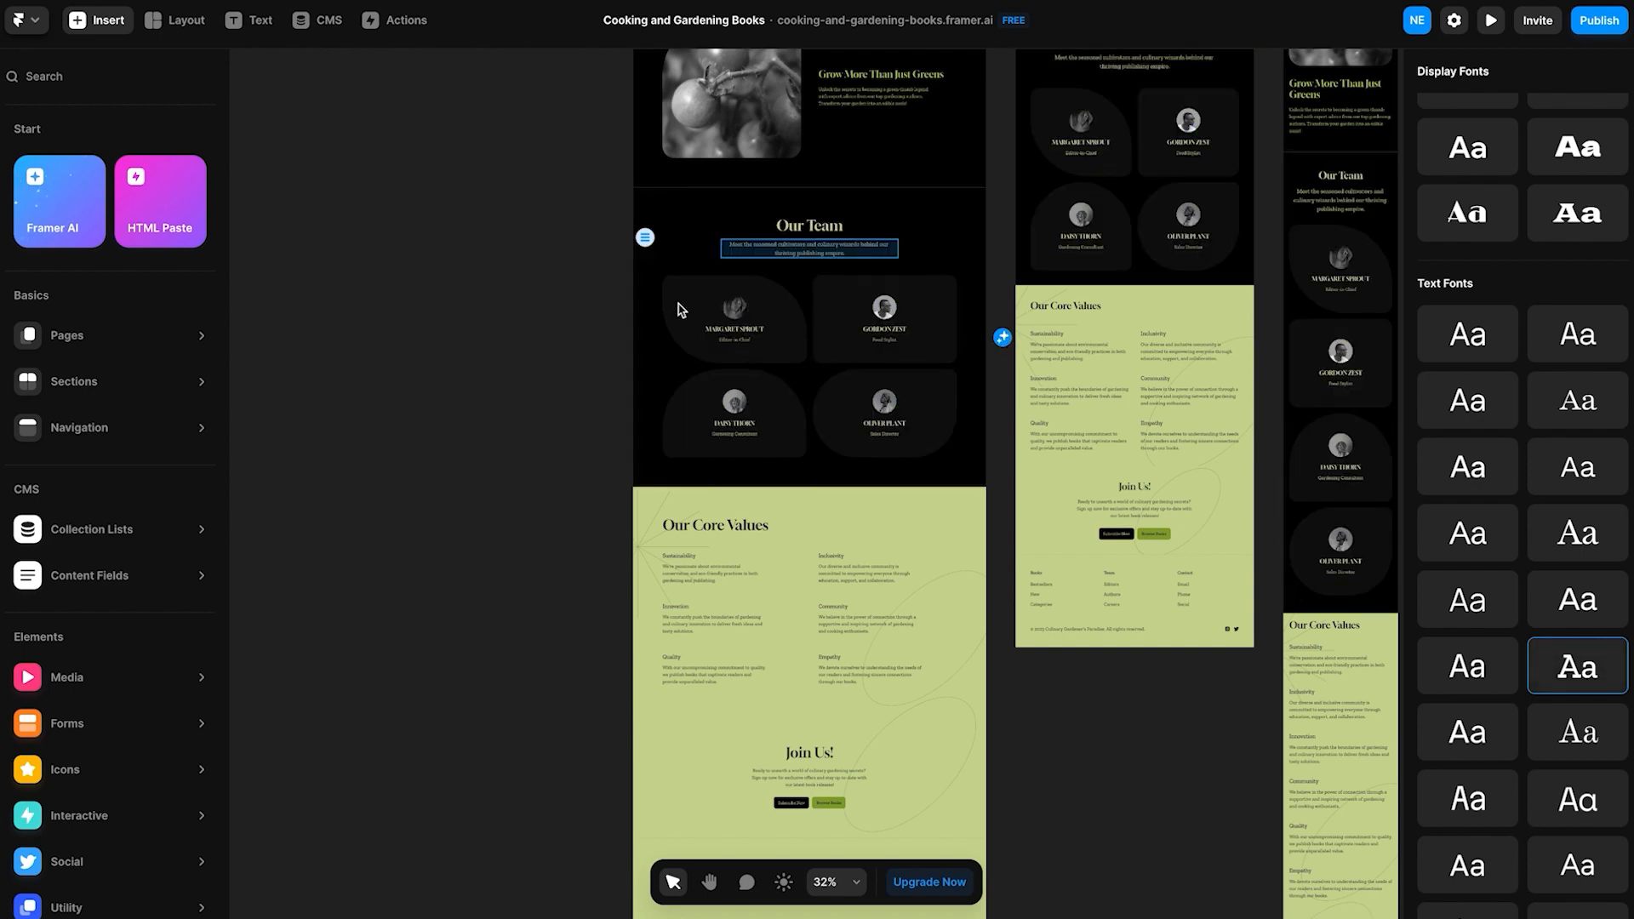
{"action": "scroll", "coordinate": [681, 309], "scroll_direction": "up", "scroll_amount": 6}
{"action": "scroll", "coordinate": [681, 309], "scroll_direction": "down", "scroll_amount": 4}
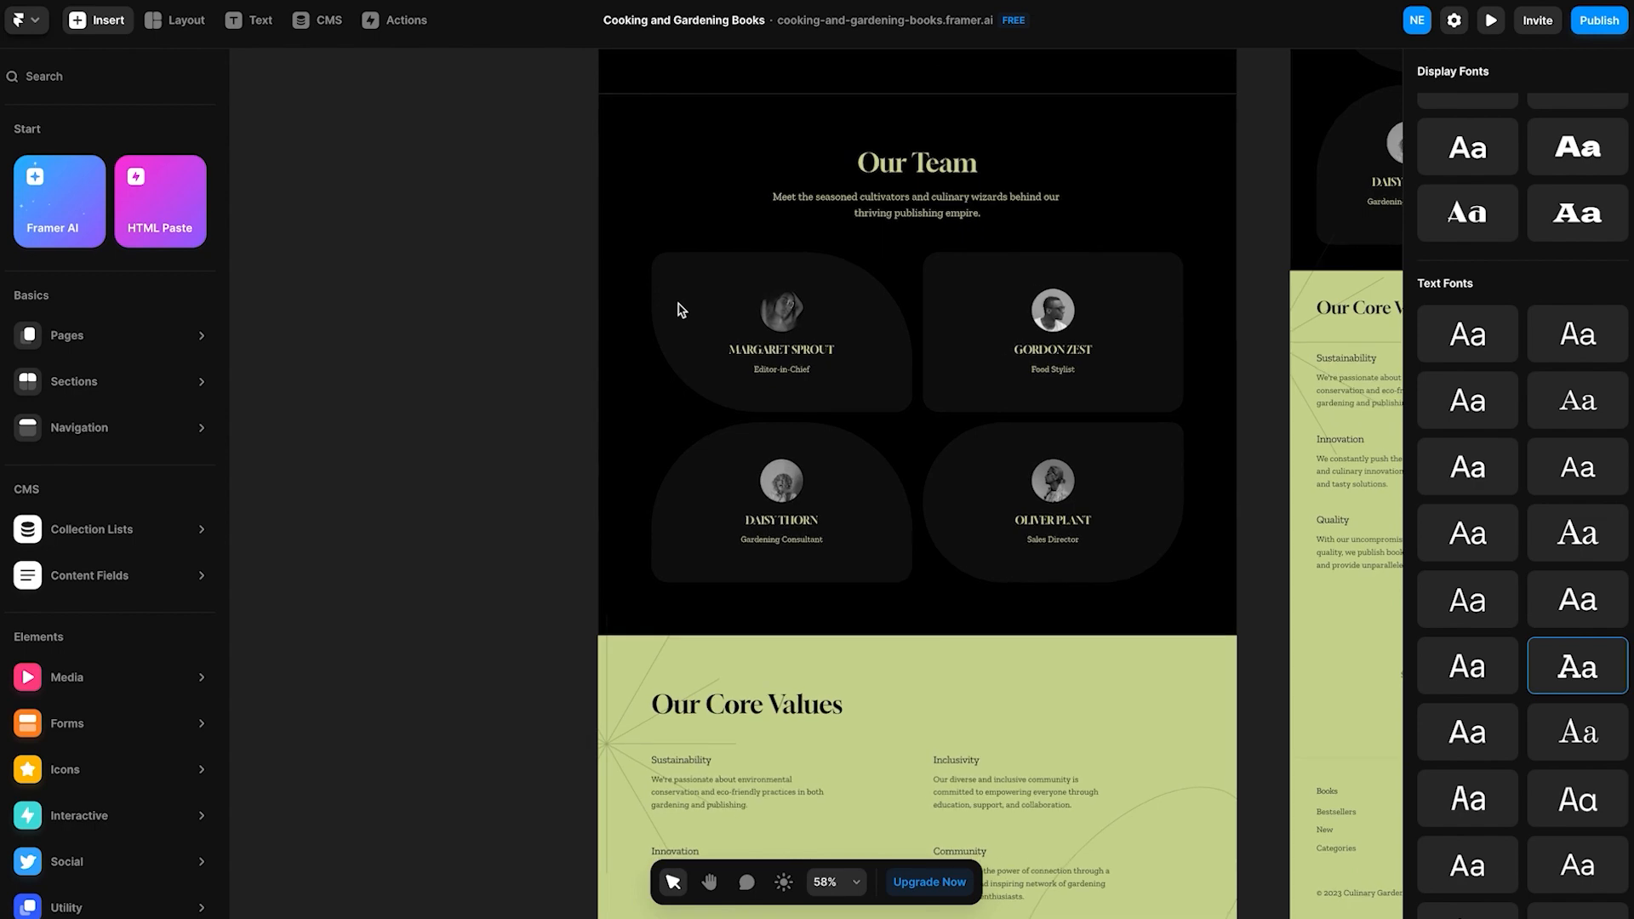
Rewrite the description under the Our Team heading with AI.
{"action": "scroll", "coordinate": [681, 309], "scroll_direction": "up", "scroll_amount": 5}
{"action": "scroll", "coordinate": [804, 364], "scroll_direction": "up", "scroll_amount": 4}
{"action": "scroll", "coordinate": [841, 374], "scroll_direction": "down", "scroll_amount": 4}
{"action": "left_click", "coordinate": [957, 367]}
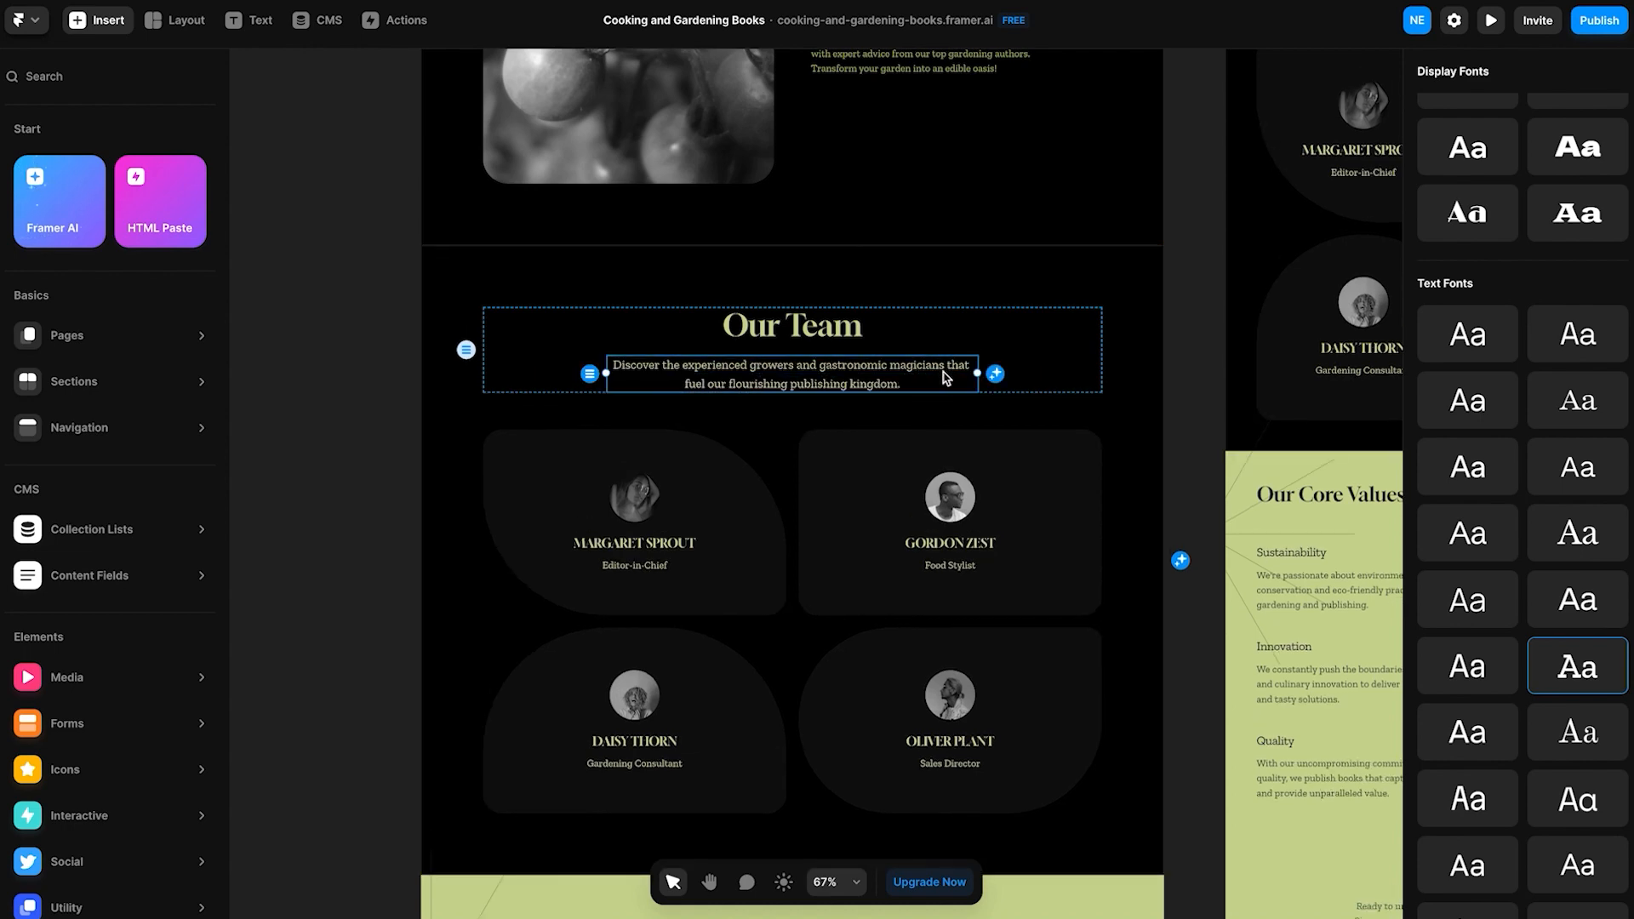
Rewrite the Inclusivity description in Our Core Values with AI.
{"action": "scroll", "coordinate": [949, 385], "scroll_direction": "down", "scroll_amount": 10}
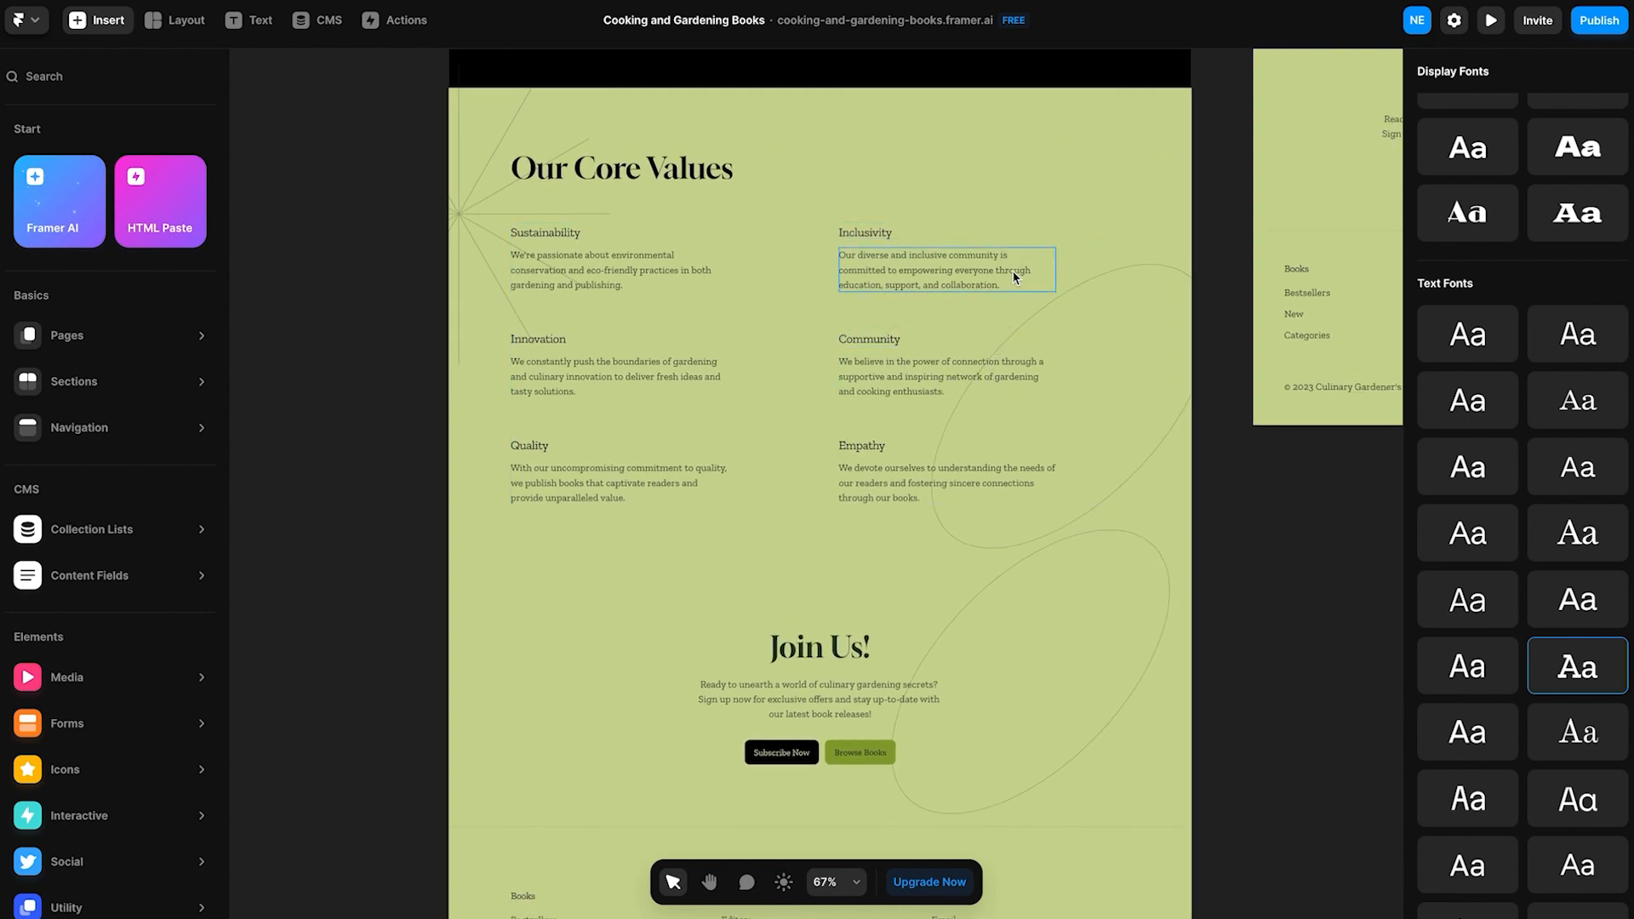
{"action": "left_click", "coordinate": [1012, 270]}
{"action": "left_click", "coordinate": [1074, 271]}
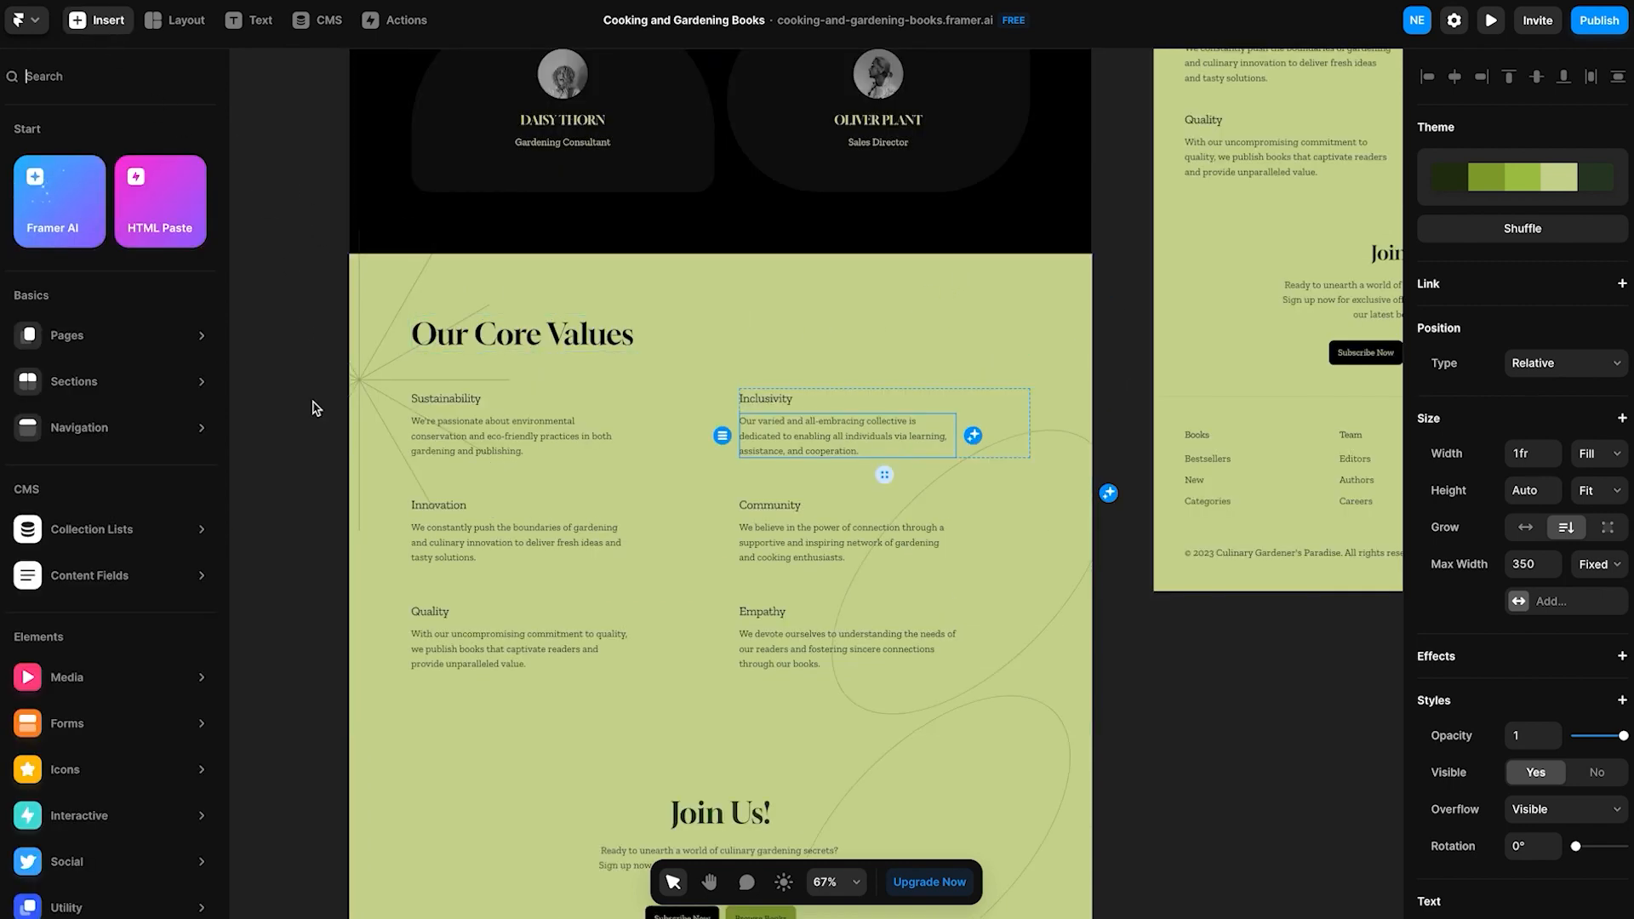
Browse the page templates and add the Blog Article page to the site.
{"action": "mouse_move", "coordinate": [128, 335]}
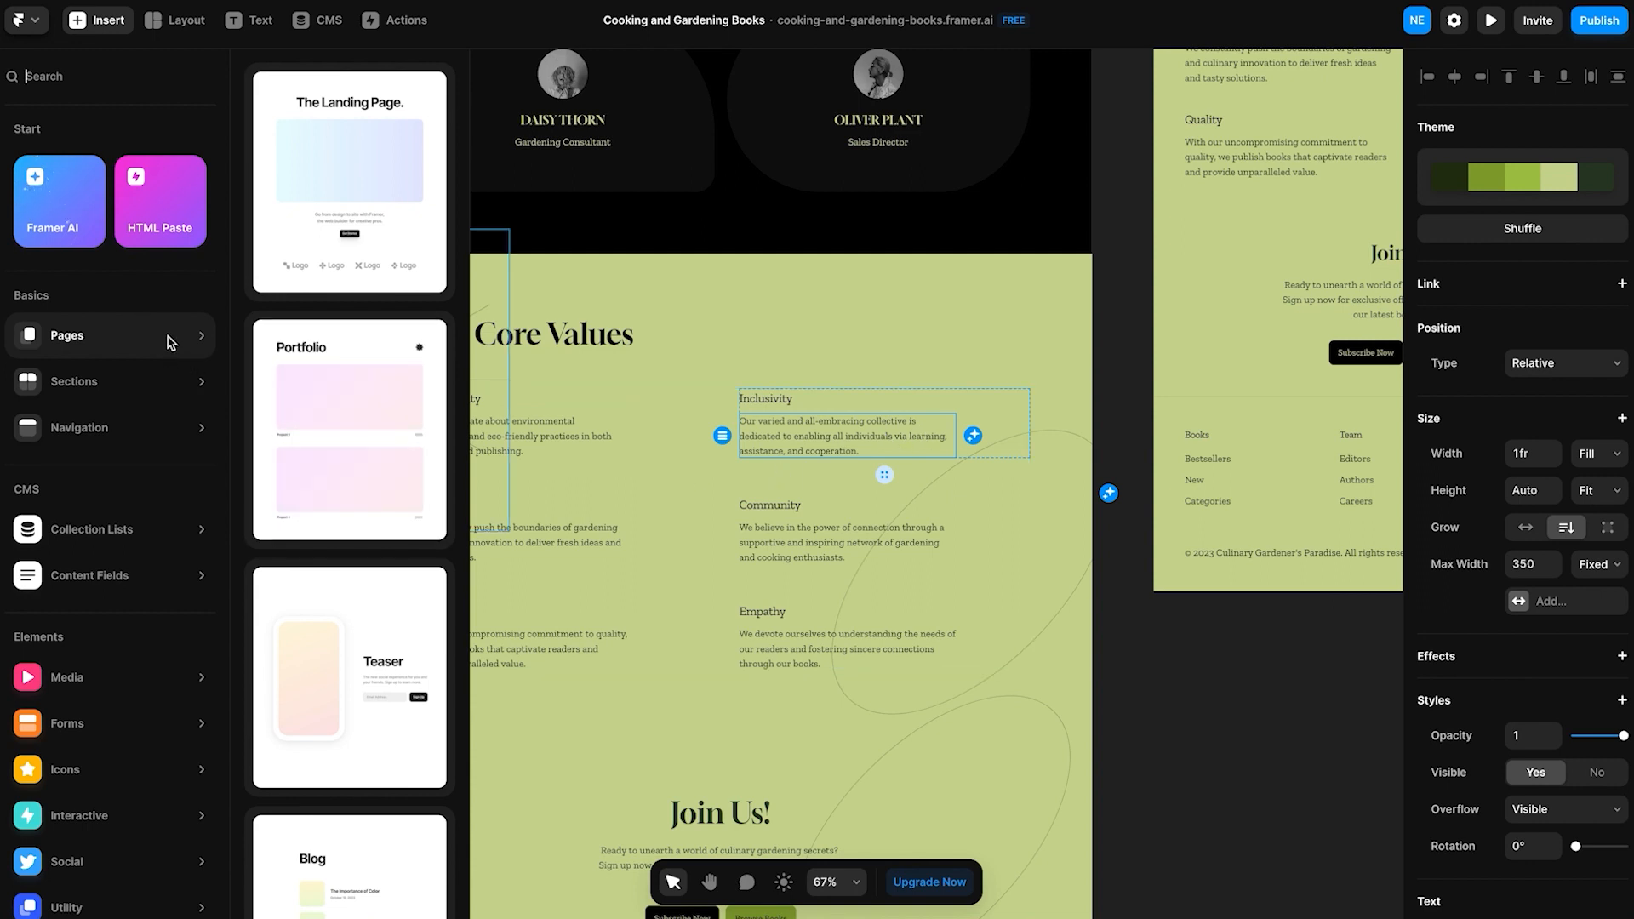
{"action": "scroll", "coordinate": [346, 681], "scroll_direction": "down", "scroll_amount": 3}
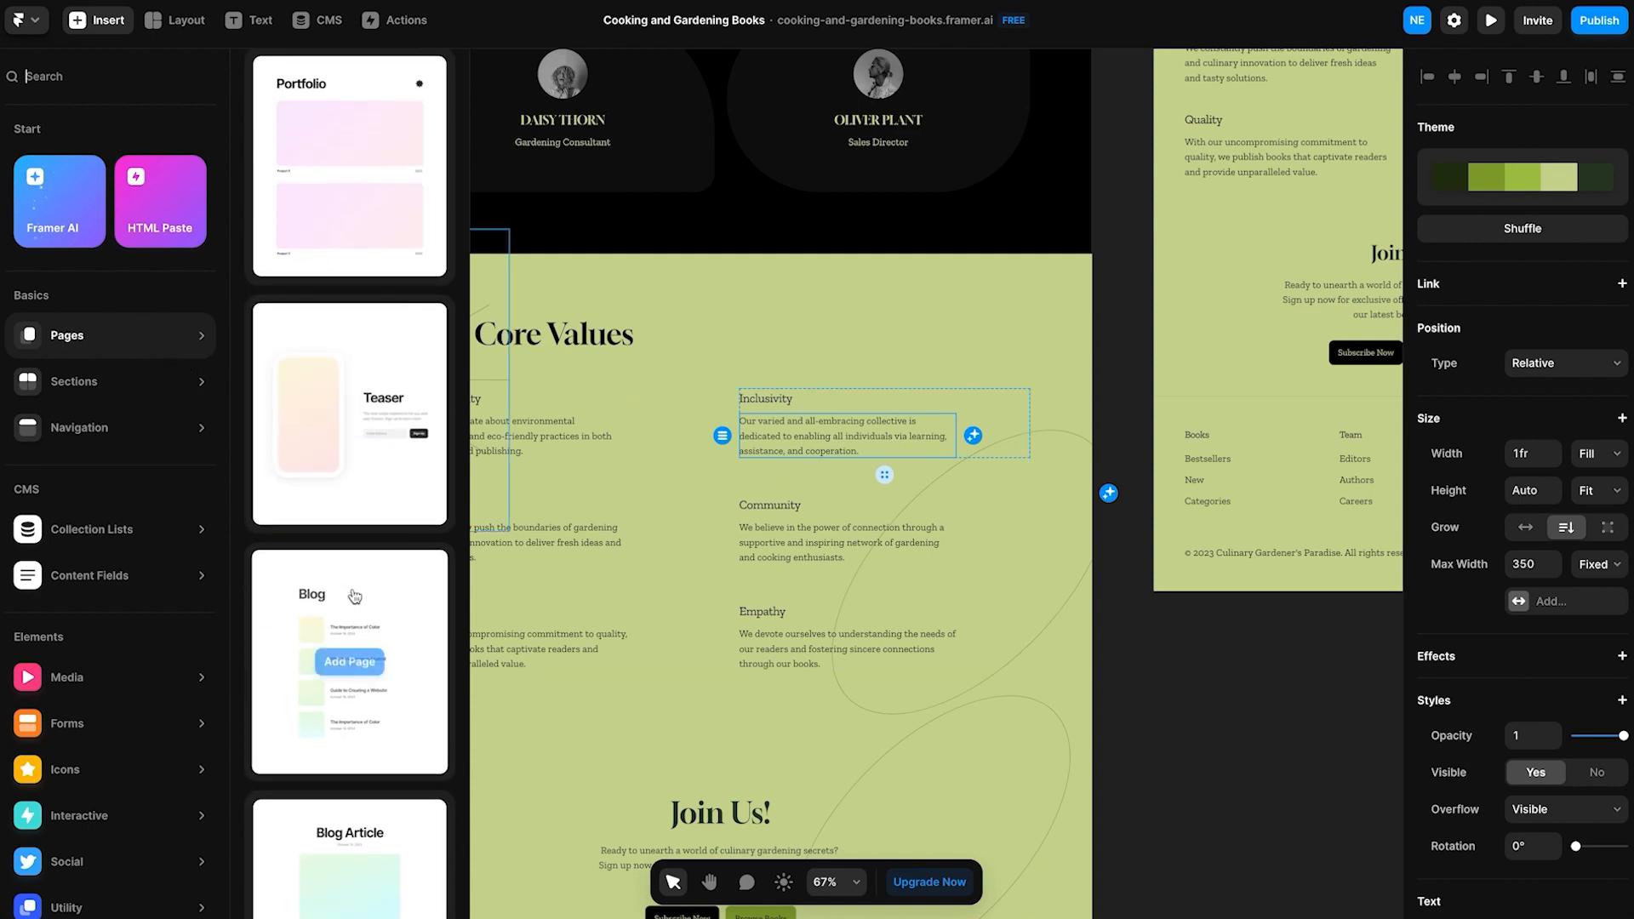
{"action": "scroll", "coordinate": [354, 596], "scroll_direction": "down", "scroll_amount": 4}
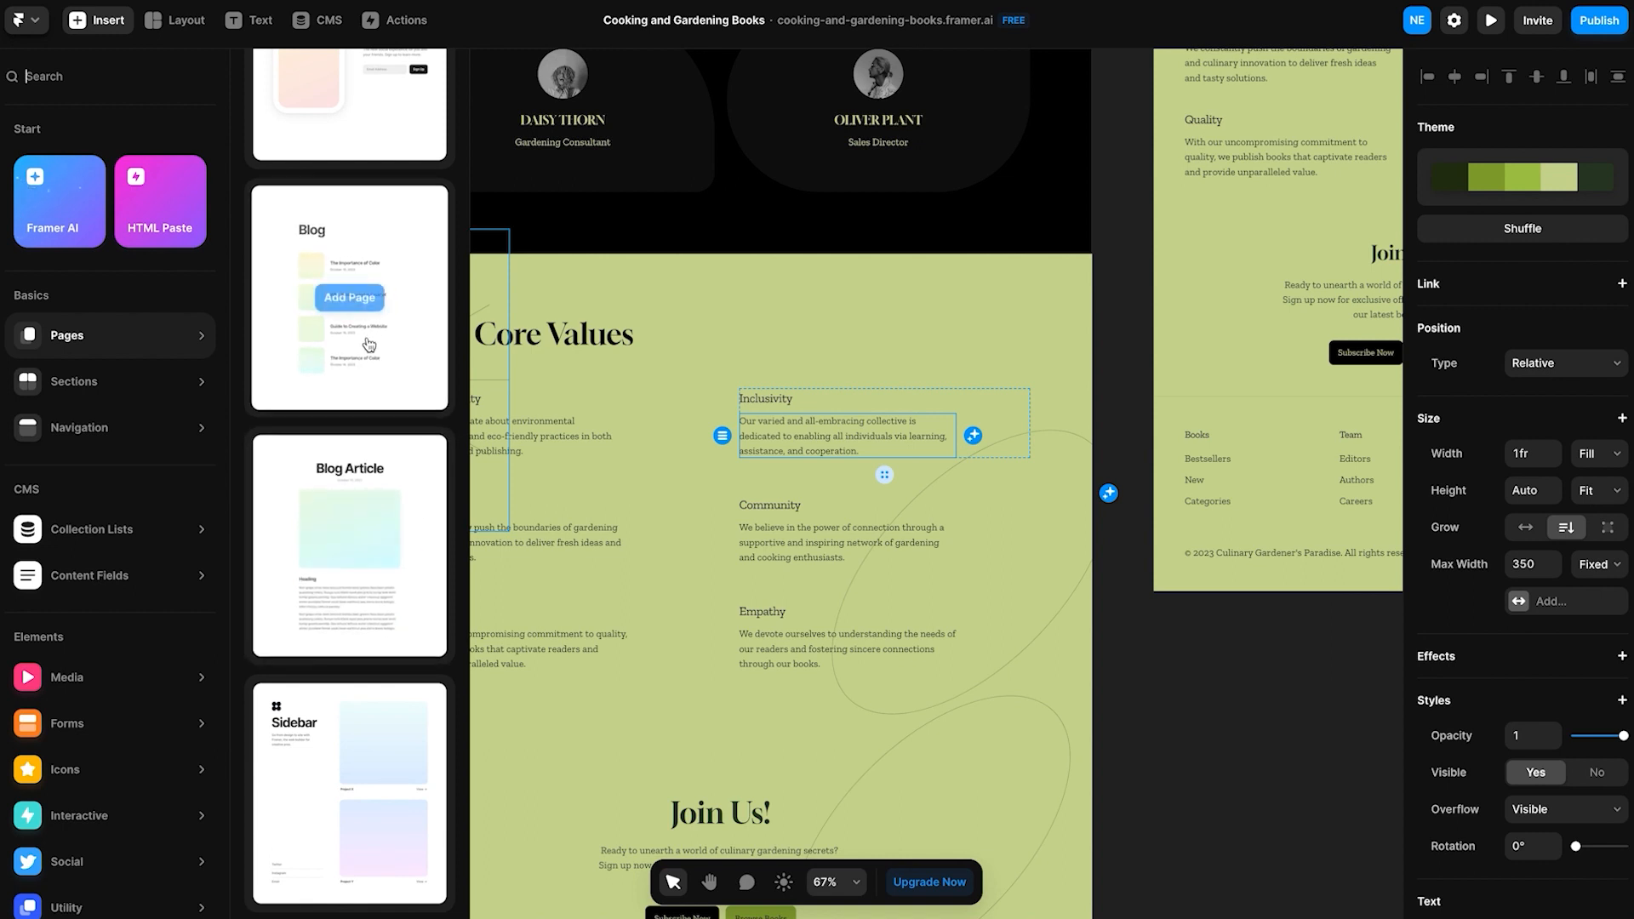
{"action": "left_click", "coordinate": [354, 500]}
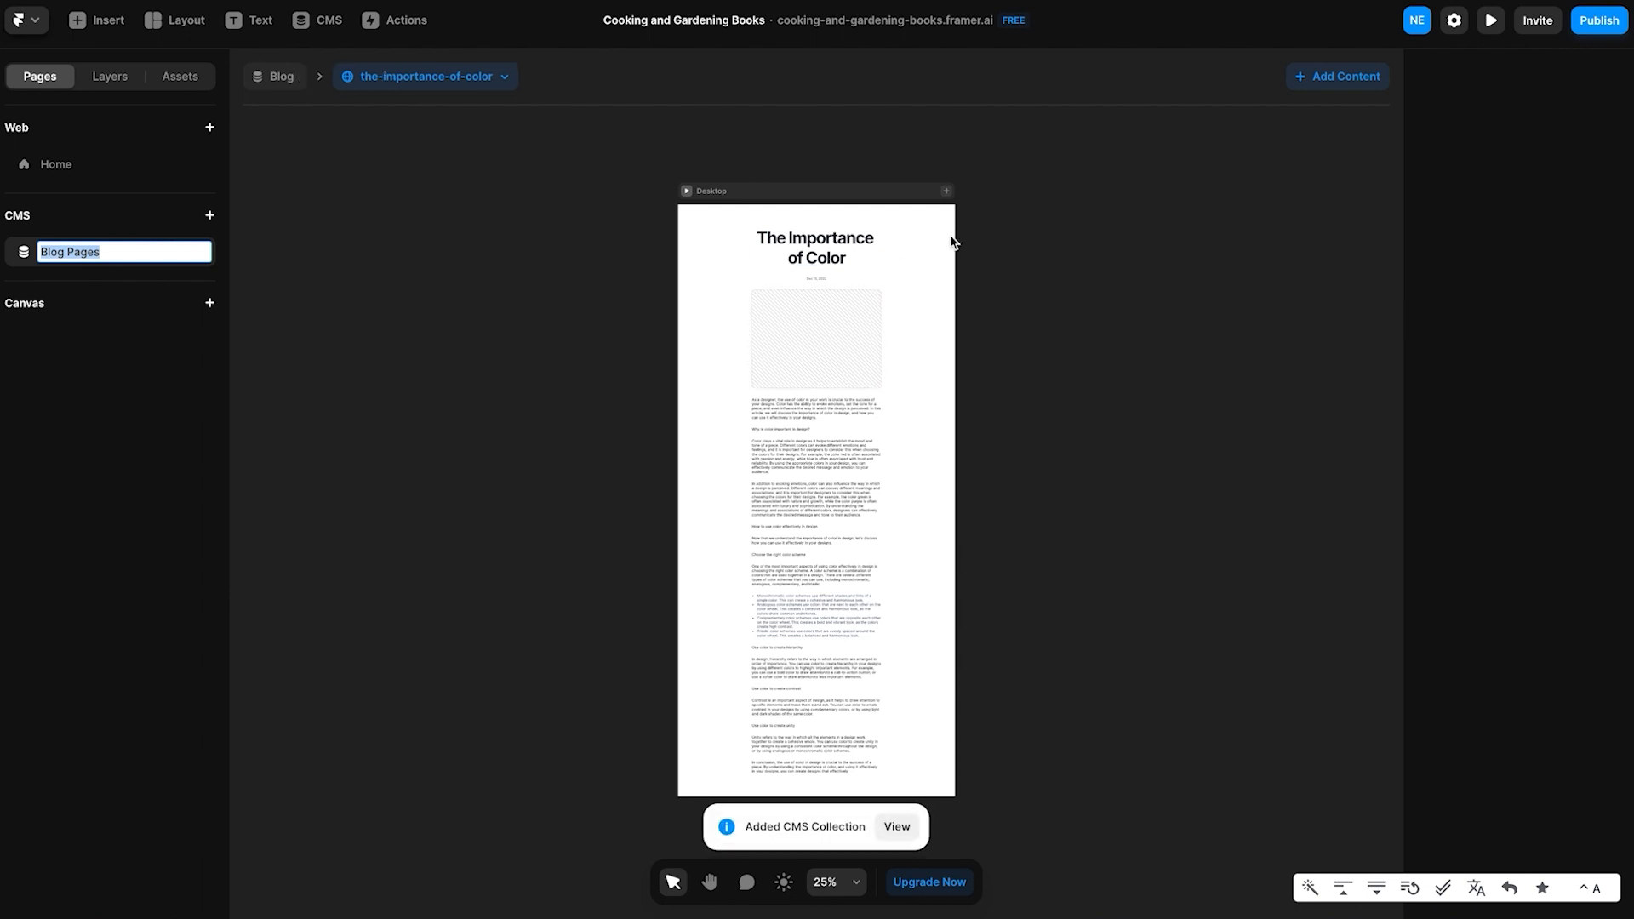
{"action": "left_click", "coordinate": [136, 250]}
{"action": "key", "text": "ctrl+a"}
{"action": "type", "text": "pub"}
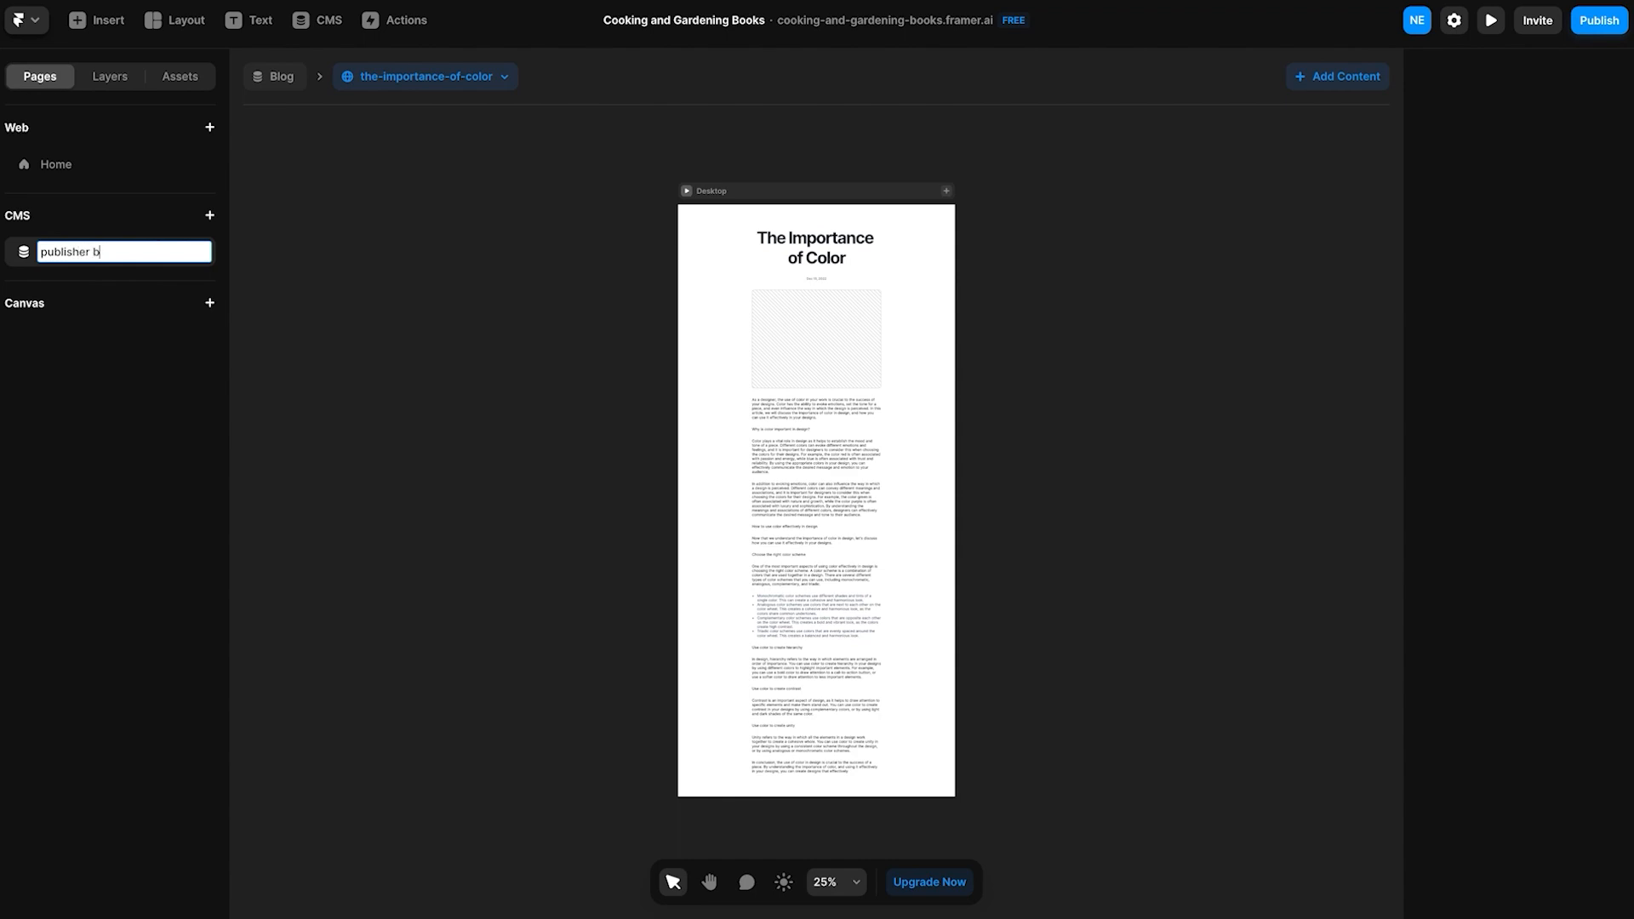
{"action": "key", "text": "Escape"}
View the Home page layouts, then reopen the Blog Pages collection.
{"action": "left_click", "coordinate": [54, 166]}
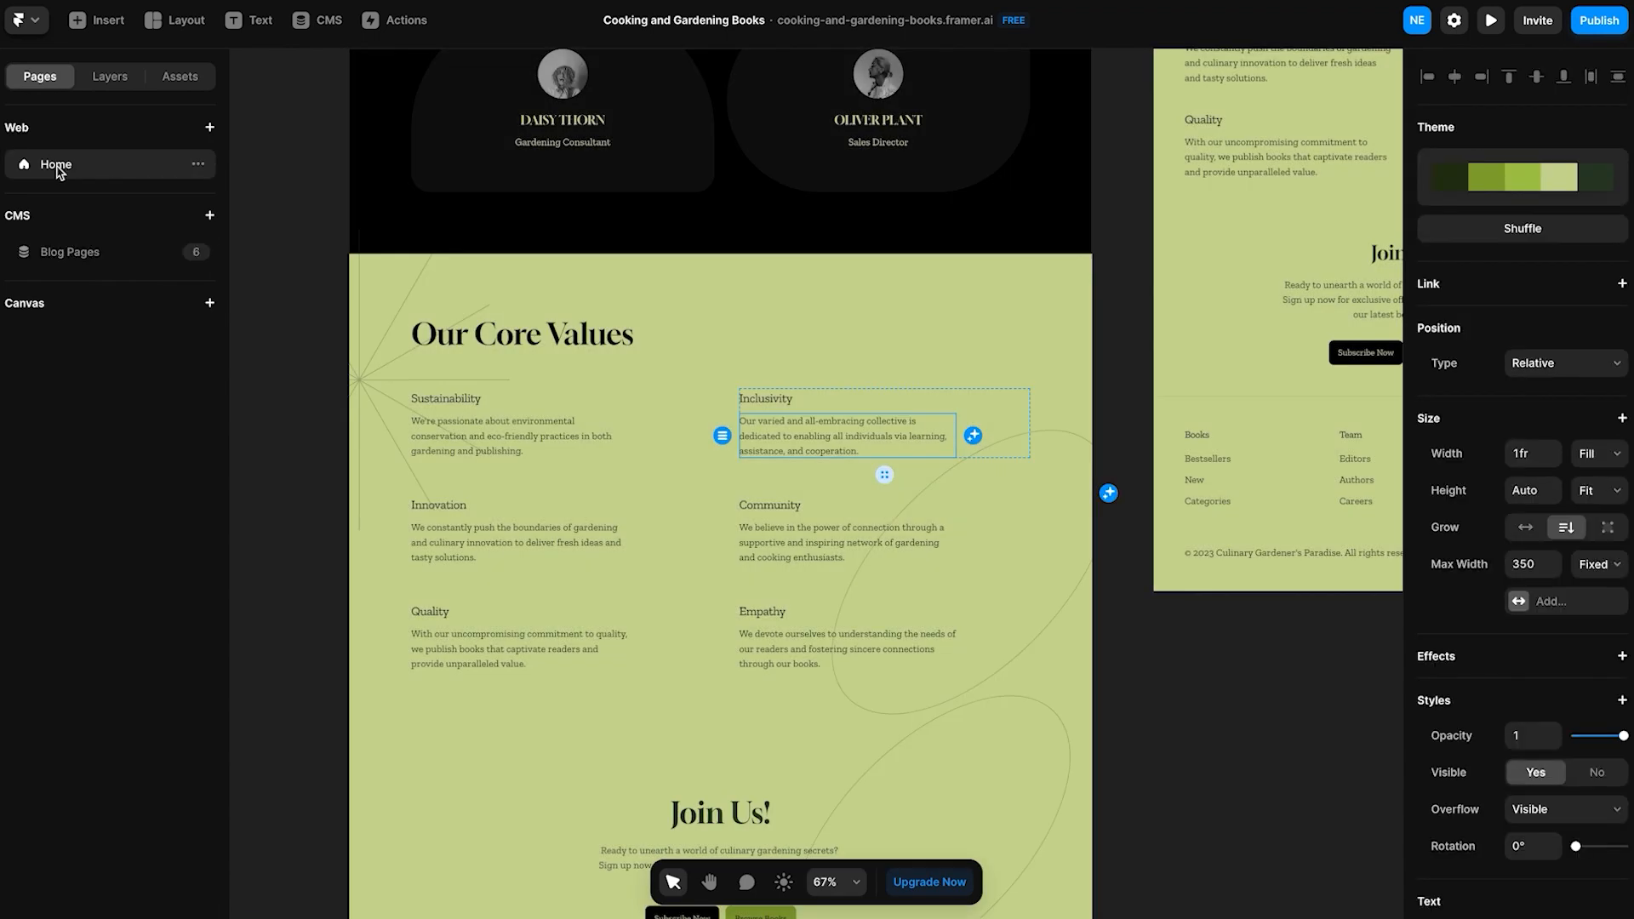
{"action": "scroll", "coordinate": [397, 365], "scroll_direction": "down", "scroll_amount": 5}
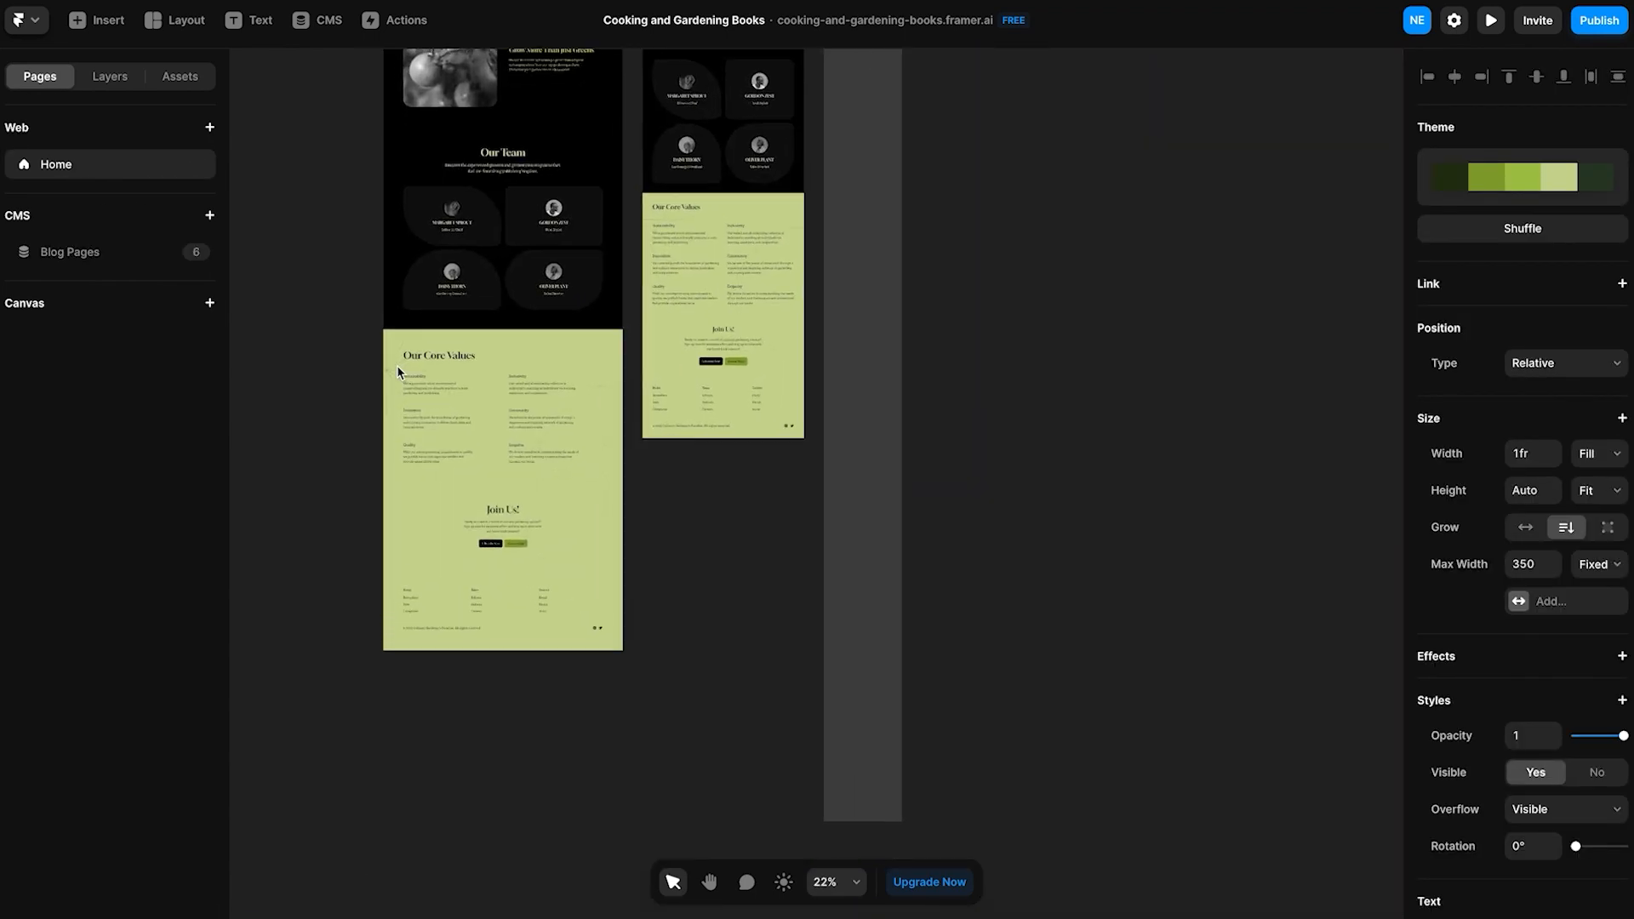
{"action": "scroll", "coordinate": [396, 365], "scroll_direction": "up", "scroll_amount": 5}
{"action": "left_click", "coordinate": [72, 251]}
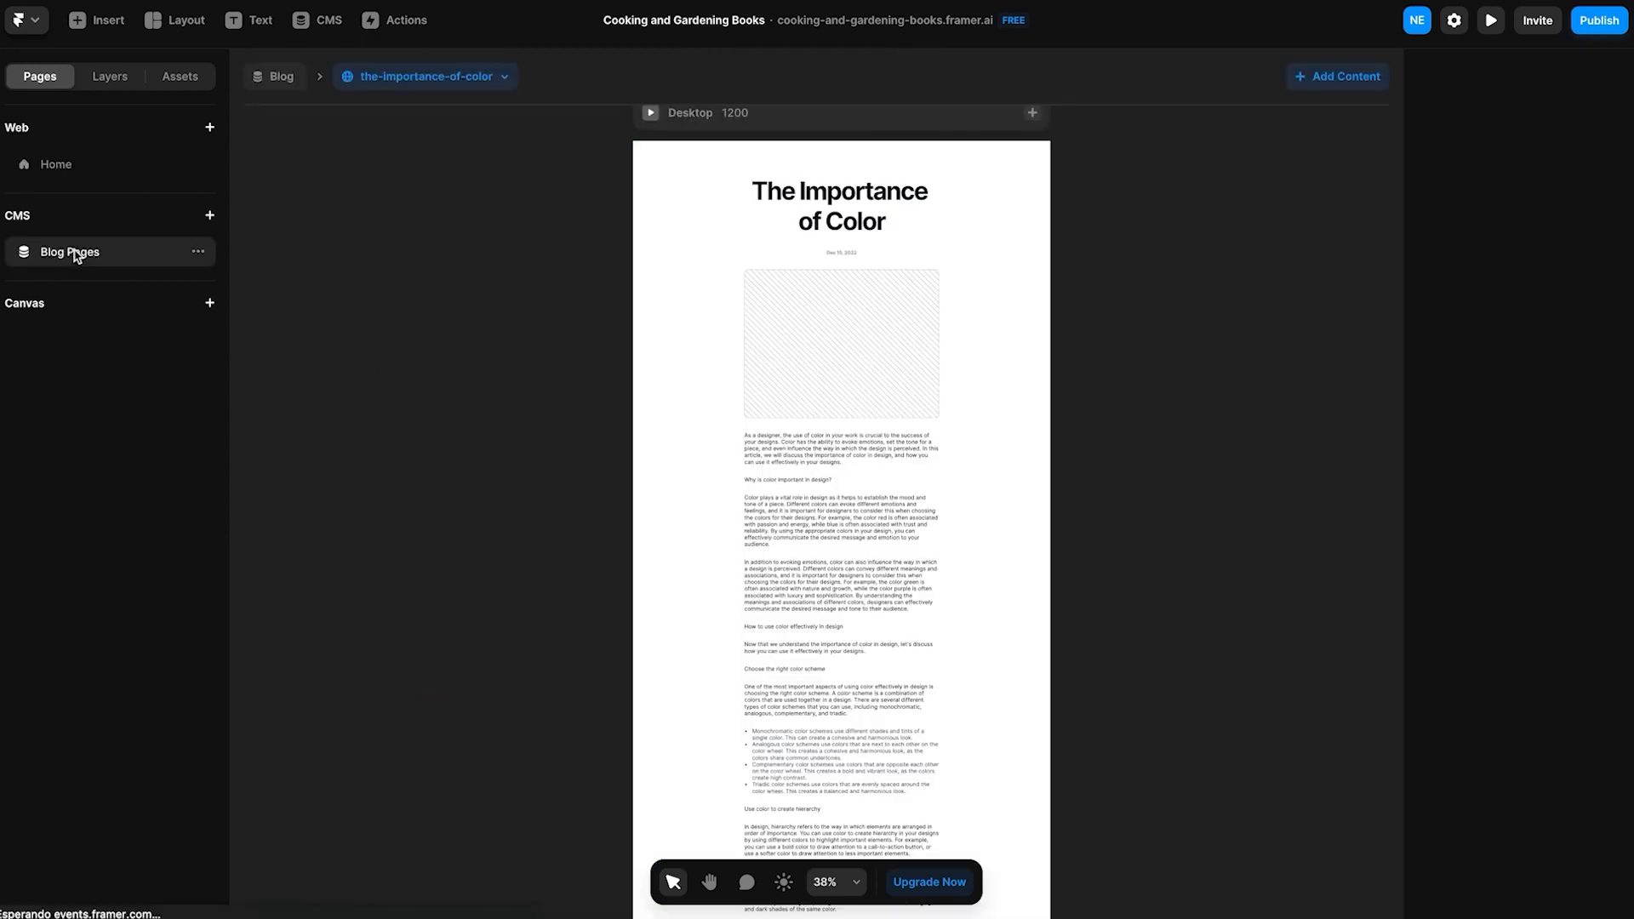
Add five blank canvas pages to the project.
{"action": "left_click", "coordinate": [210, 305]}
{"action": "left_click", "coordinate": [209, 305]}
{"action": "left_click", "coordinate": [209, 304]}
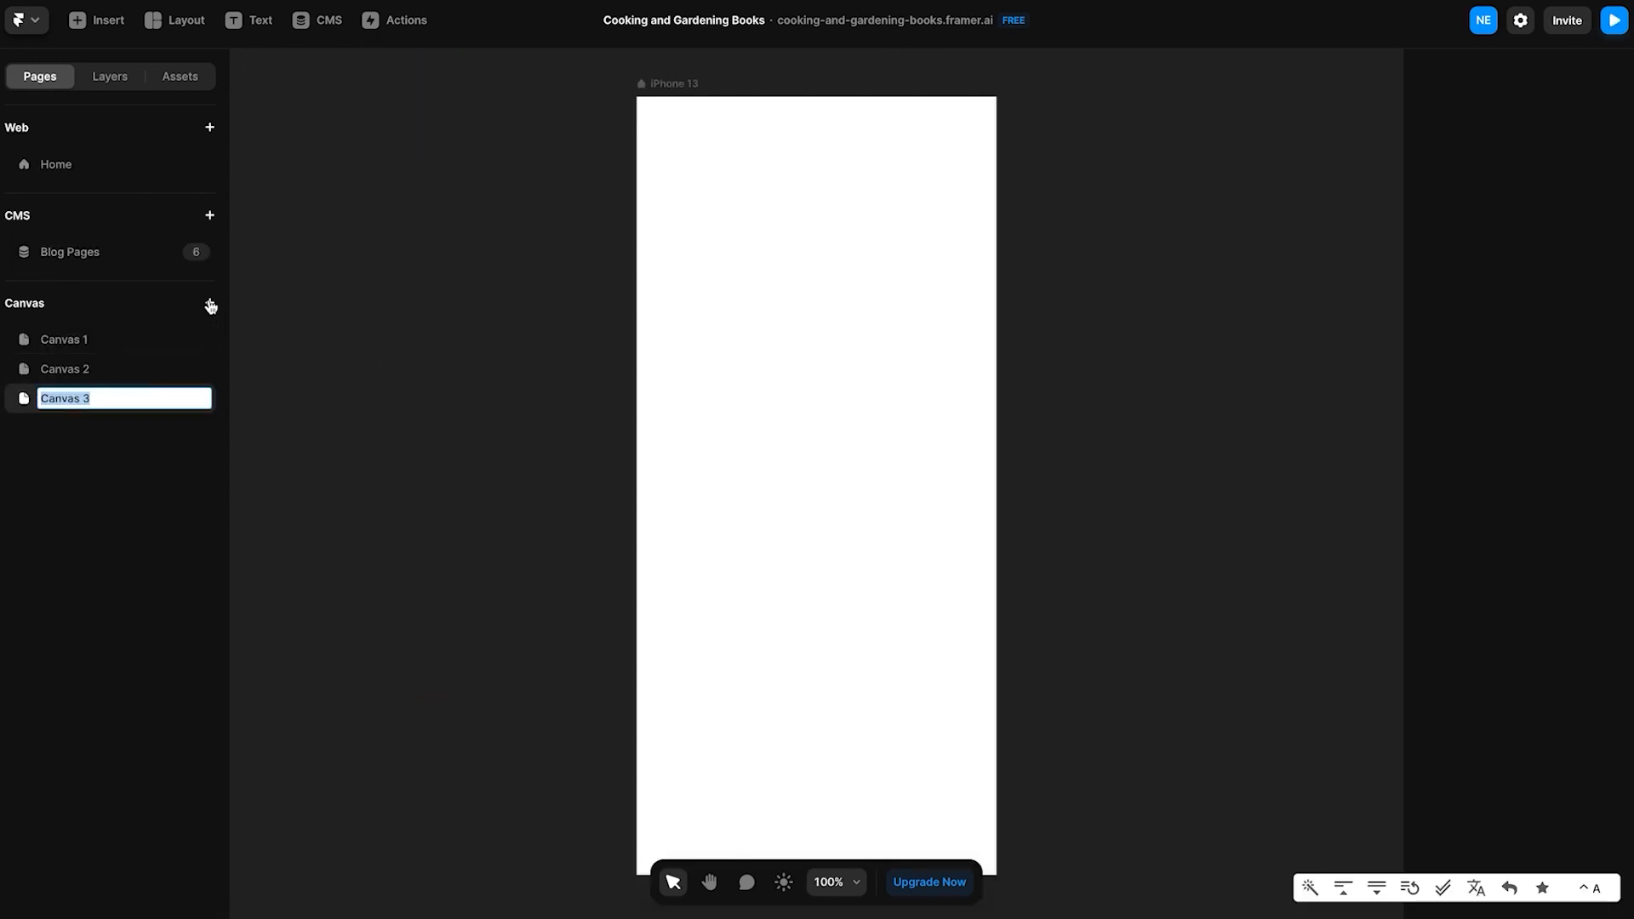
{"action": "left_click", "coordinate": [209, 305]}
{"action": "left_click", "coordinate": [210, 305]}
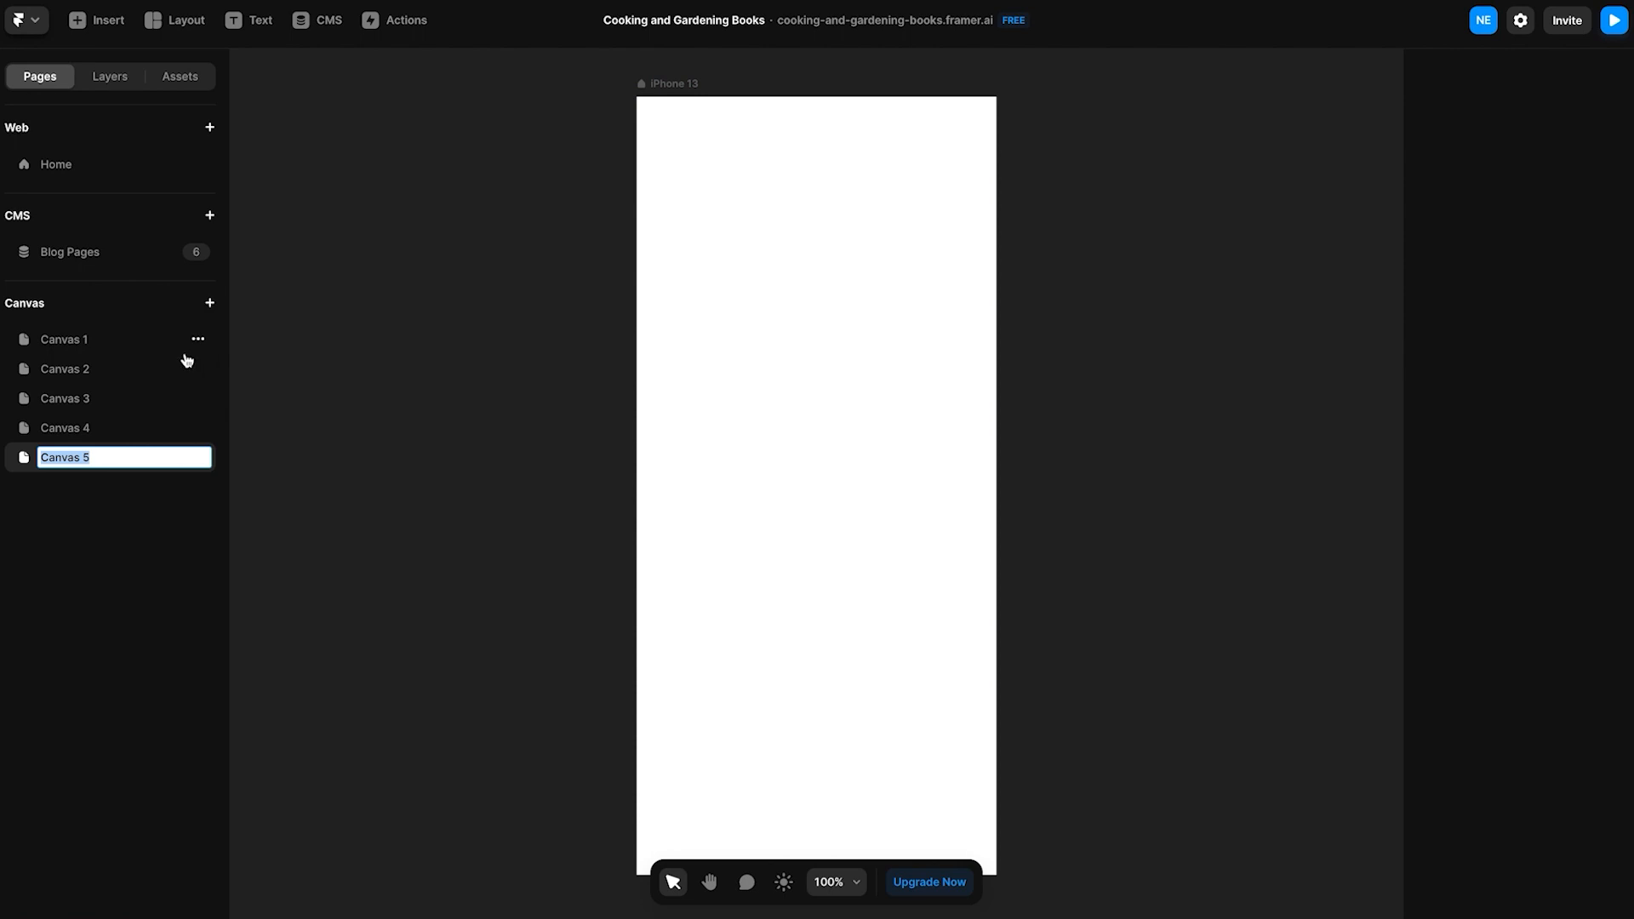
Delete the blank canvas pages from the project and return to the Home page.
{"action": "left_click", "coordinate": [198, 343]}
{"action": "left_click", "coordinate": [223, 389]}
{"action": "left_click", "coordinate": [204, 346]}
{"action": "left_click", "coordinate": [248, 392]}
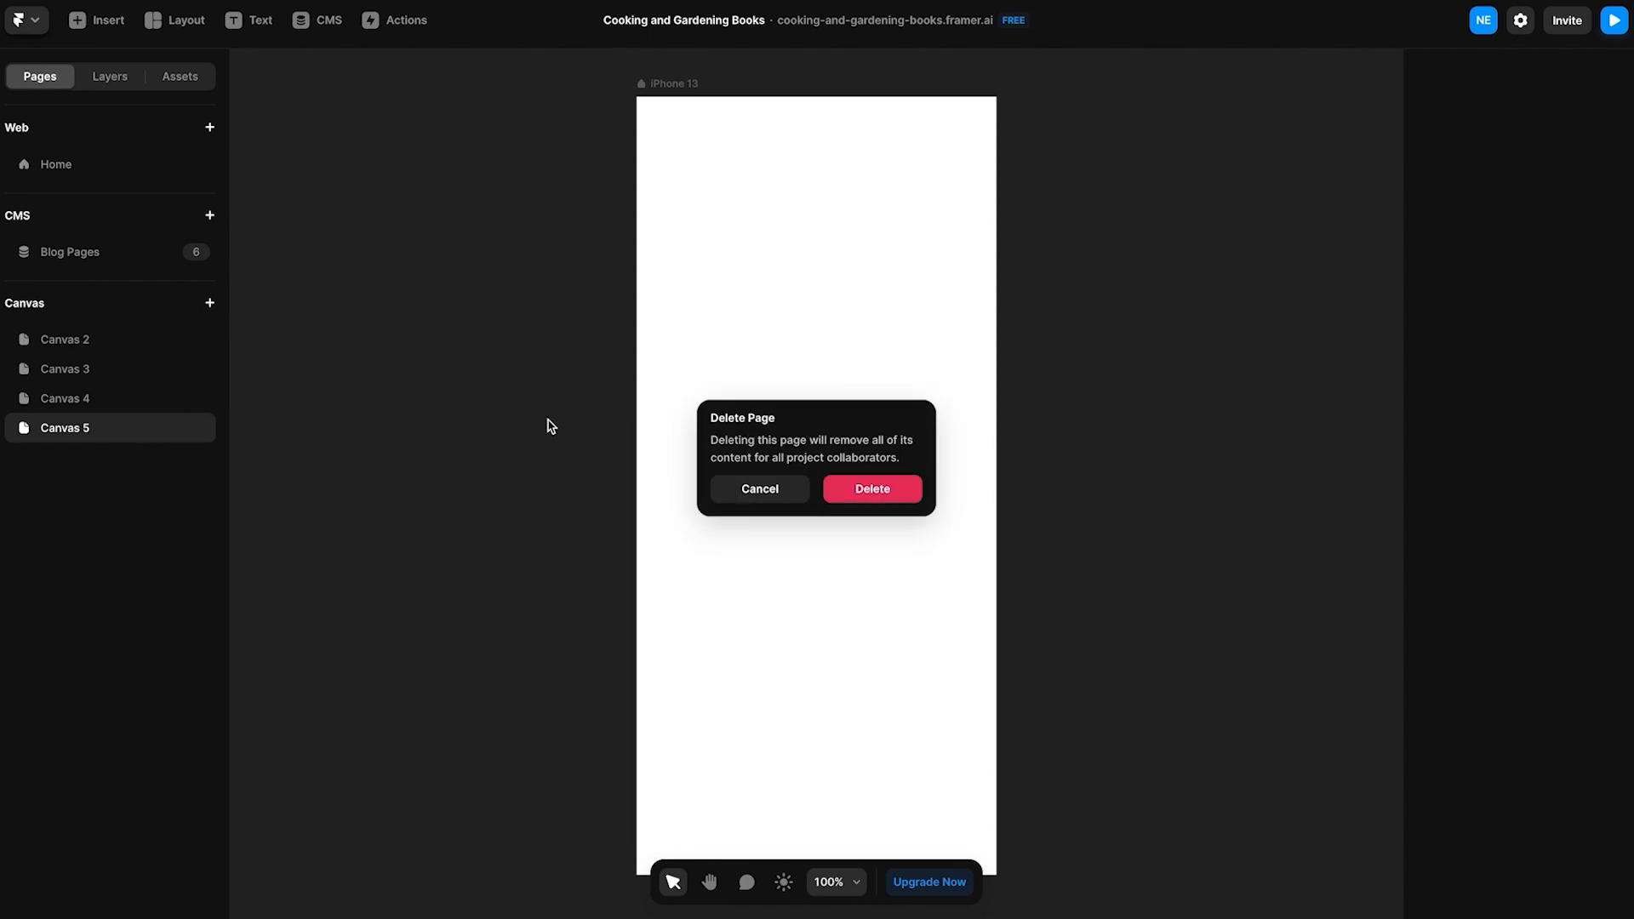
{"action": "left_click", "coordinate": [102, 175]}
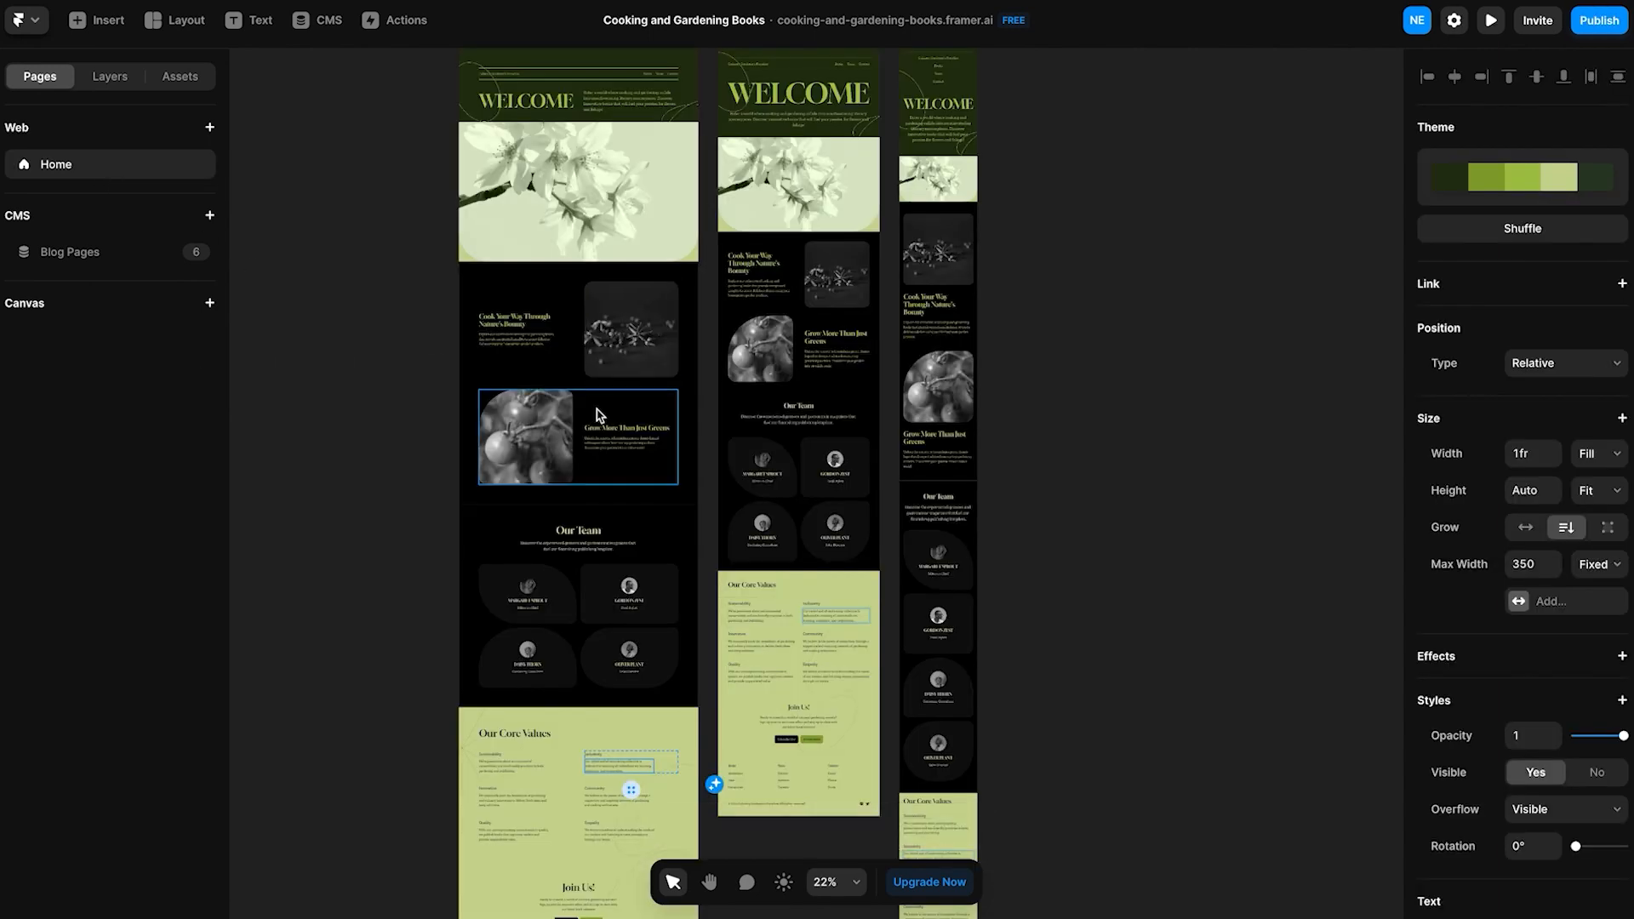
Insert an Instagram embed above the Our Team heading on the Home page and resize it to 374 × 562.
{"action": "scroll", "coordinate": [598, 409], "scroll_direction": "up", "scroll_amount": 8}
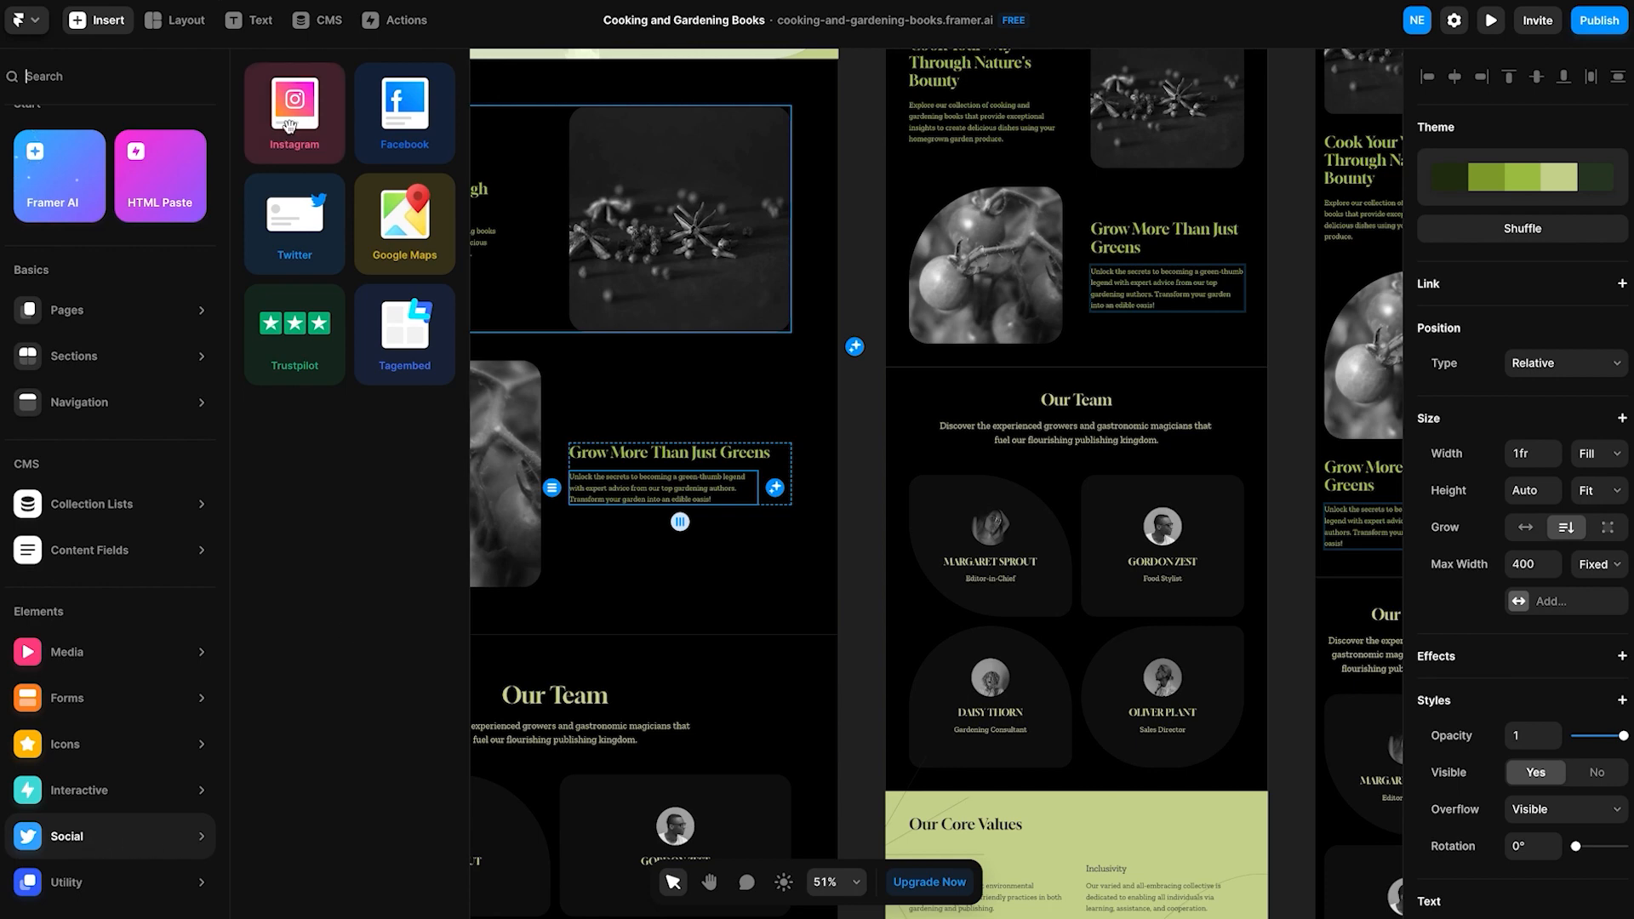
{"action": "left_click", "coordinate": [289, 126]}
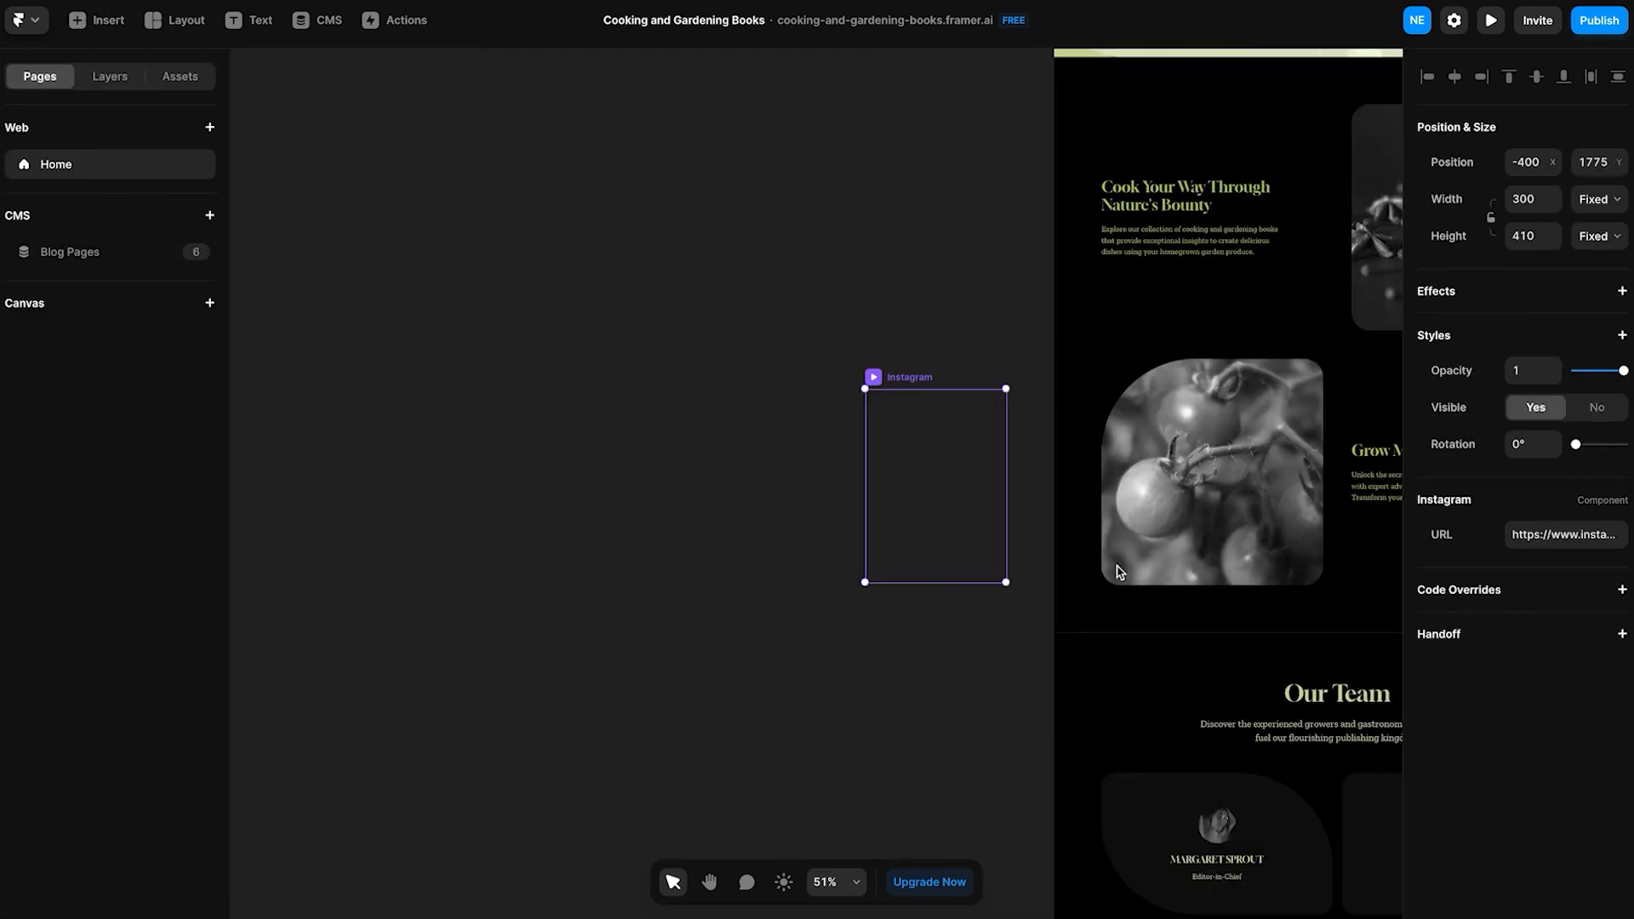
{"action": "left_click_drag", "start_coordinate": [886, 462], "coordinate": [1157, 680]}
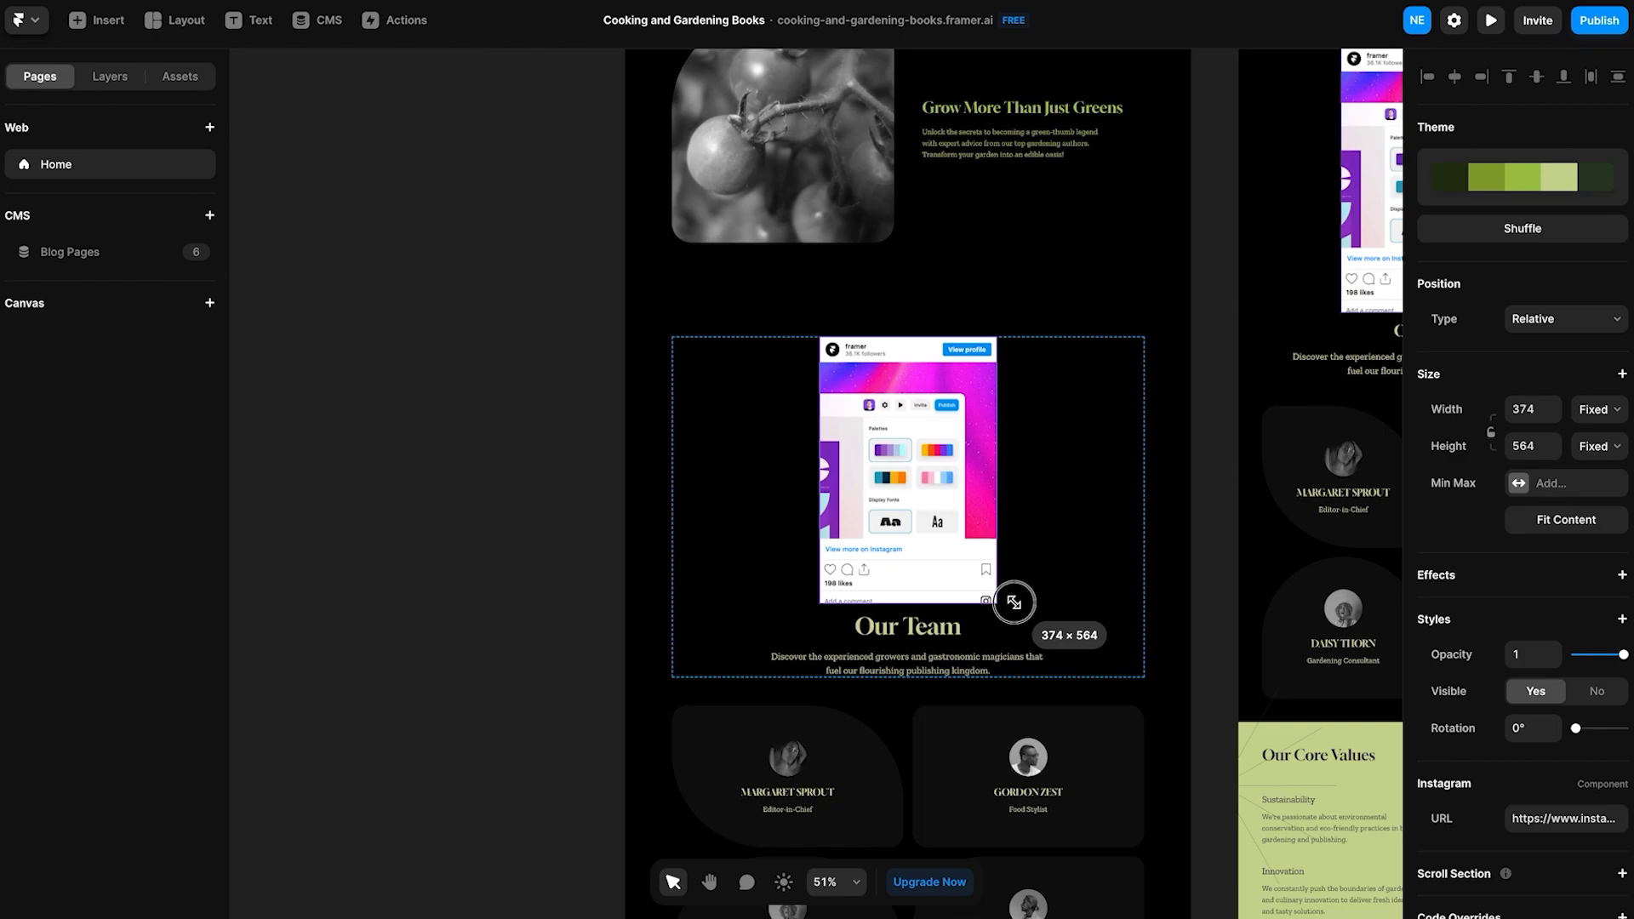
{"action": "left_click_drag", "start_coordinate": [1013, 602], "coordinate": [1013, 601]}
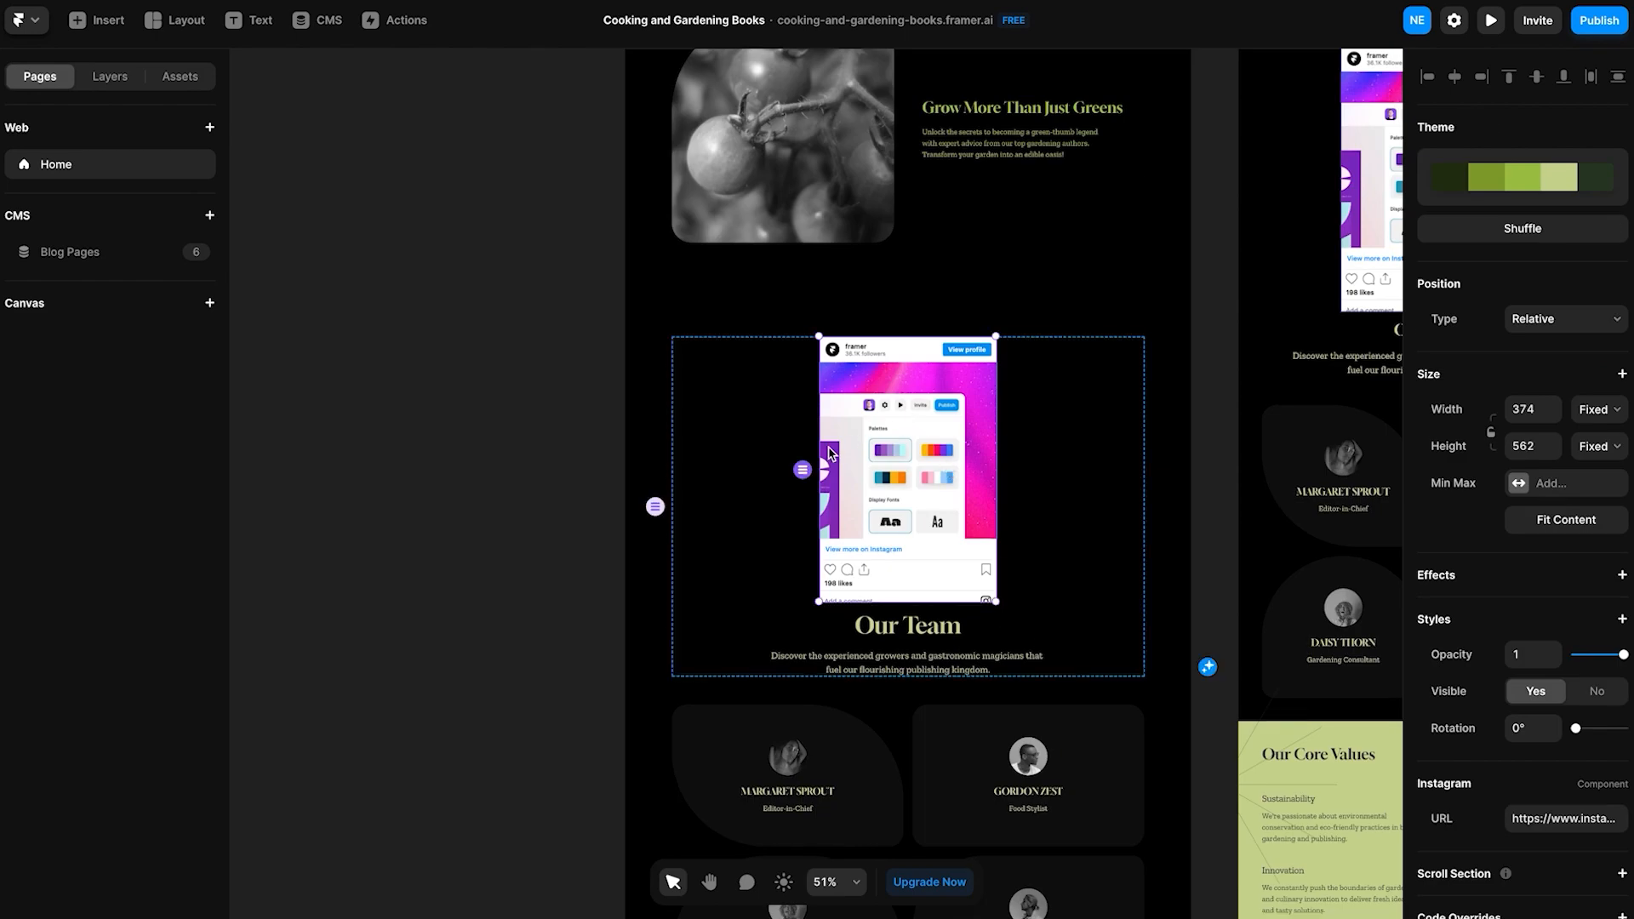
{"action": "left_click", "coordinate": [802, 469]}
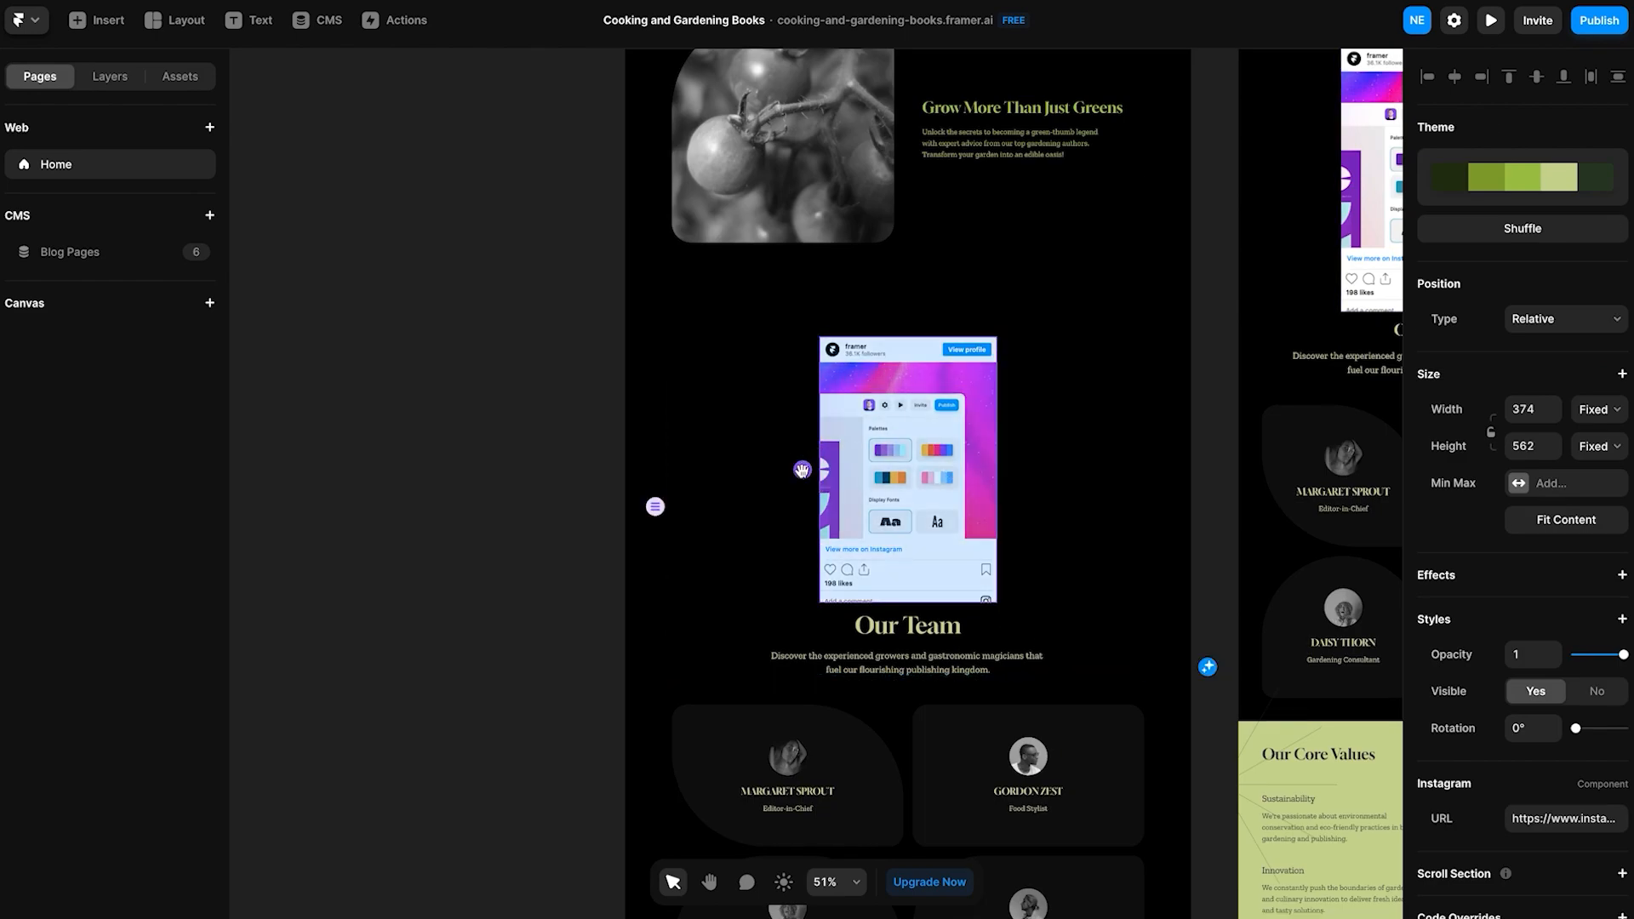
{"action": "scroll", "coordinate": [777, 718], "scroll_direction": "up", "scroll_amount": 6}
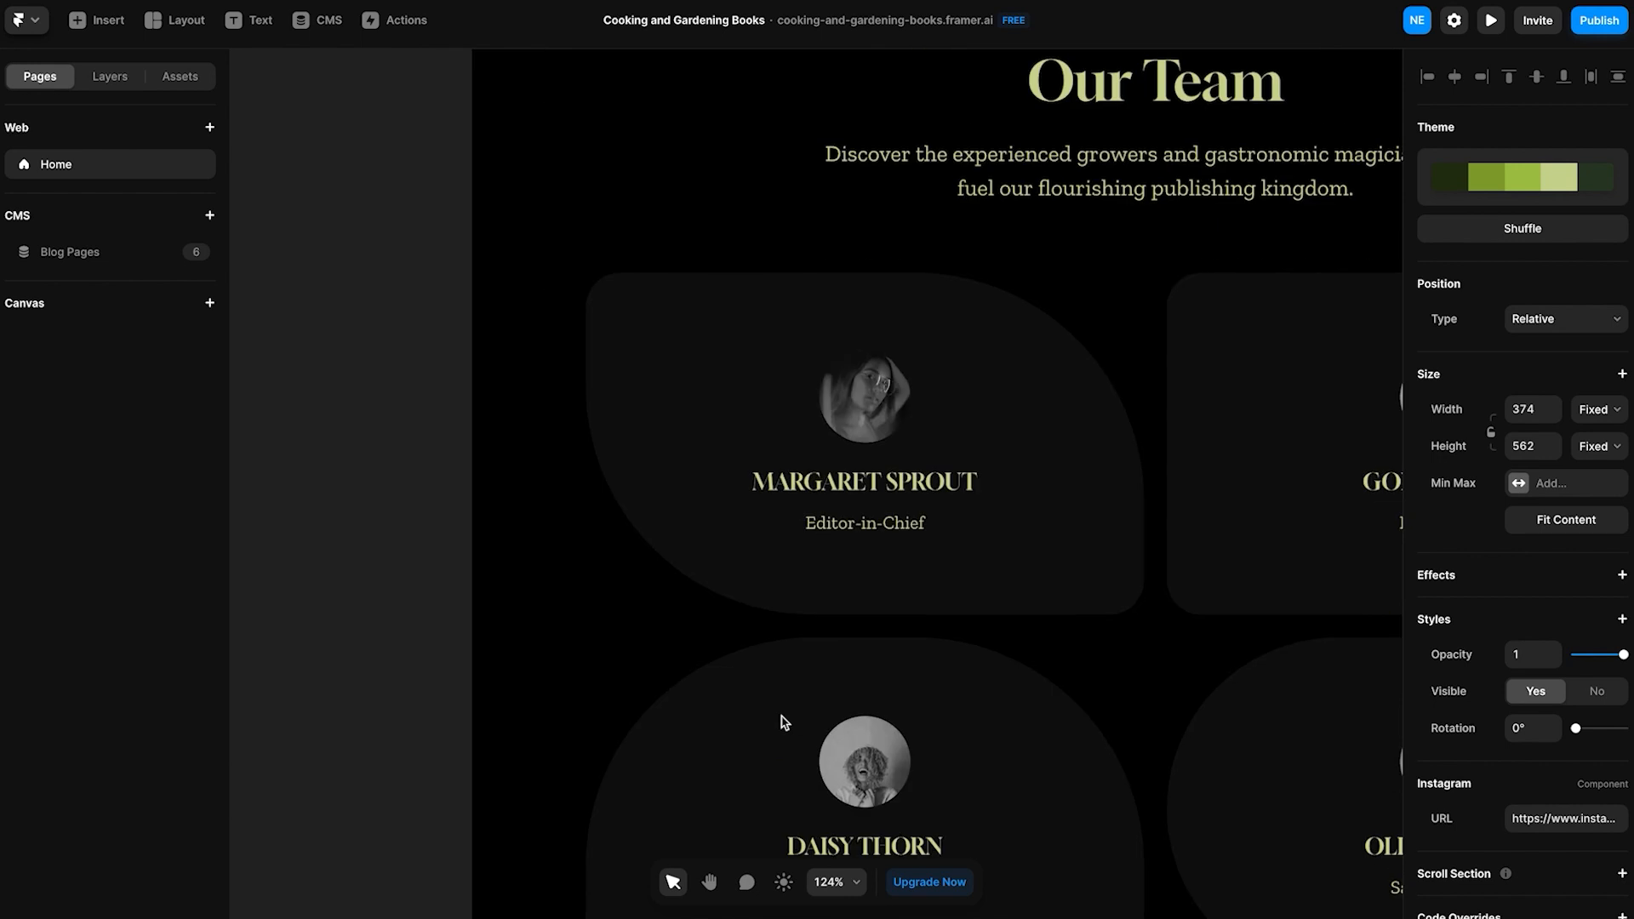
{"action": "left_click", "coordinate": [869, 423]}
{"action": "right_click", "coordinate": [869, 421]}
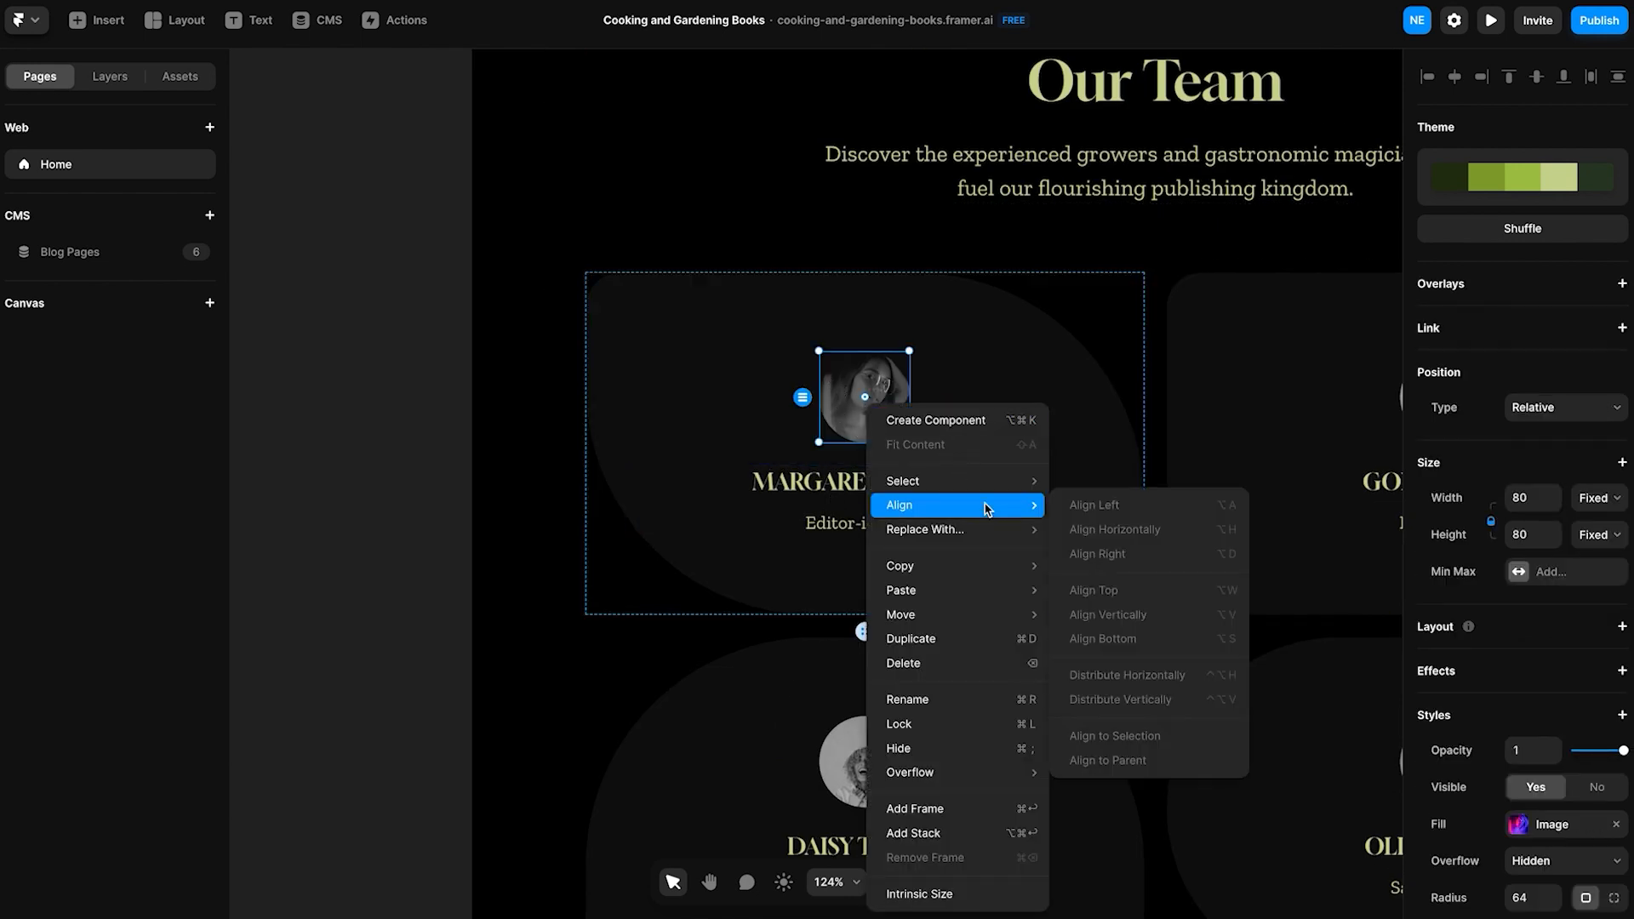
{"action": "mouse_move", "coordinate": [980, 527]}
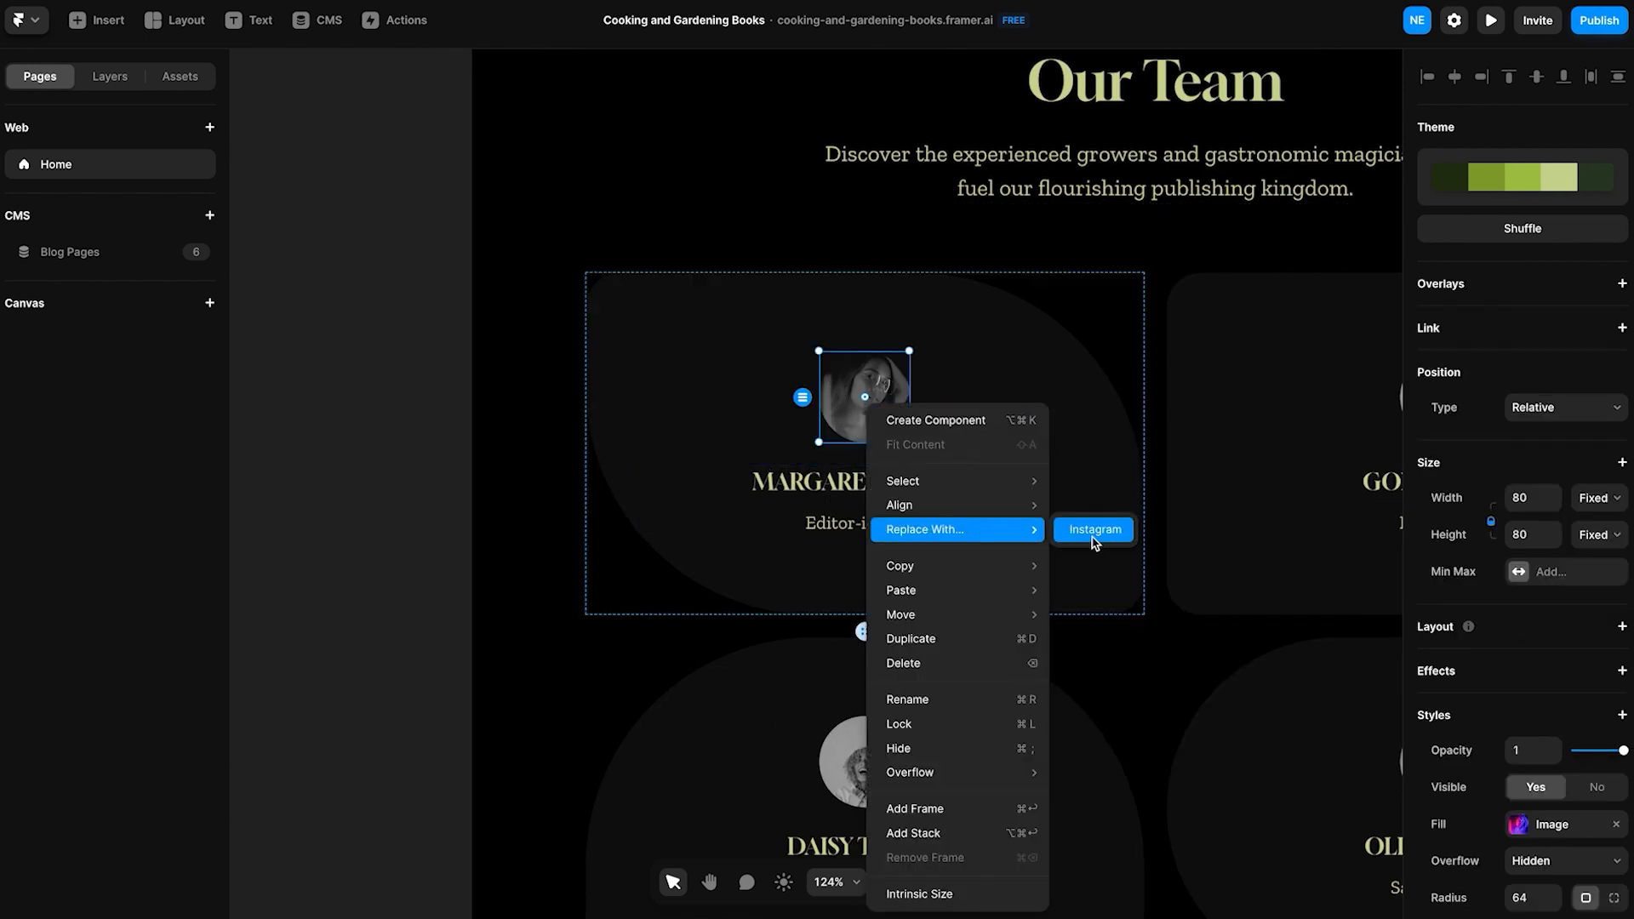
{"action": "left_click", "coordinate": [999, 669]}
{"action": "key", "text": "super+z"}
{"action": "right_click", "coordinate": [983, 670]}
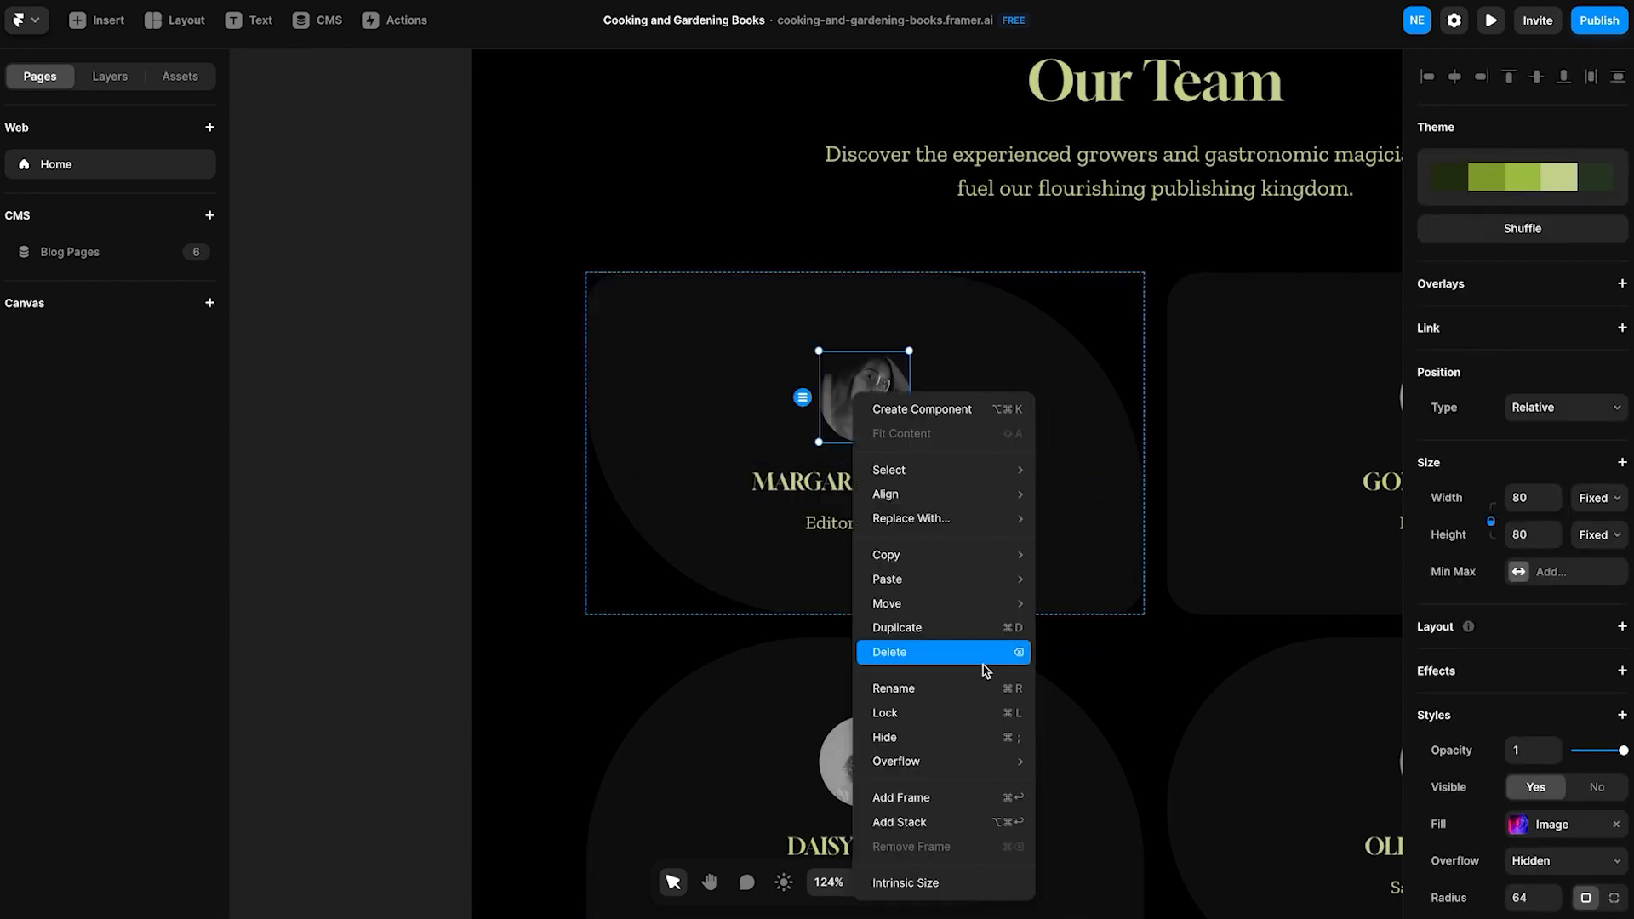
Set the image resolution of the Editor-in-Chief portrait's fill to Full in the Our Team section.
{"action": "double_click", "coordinate": [870, 400]}
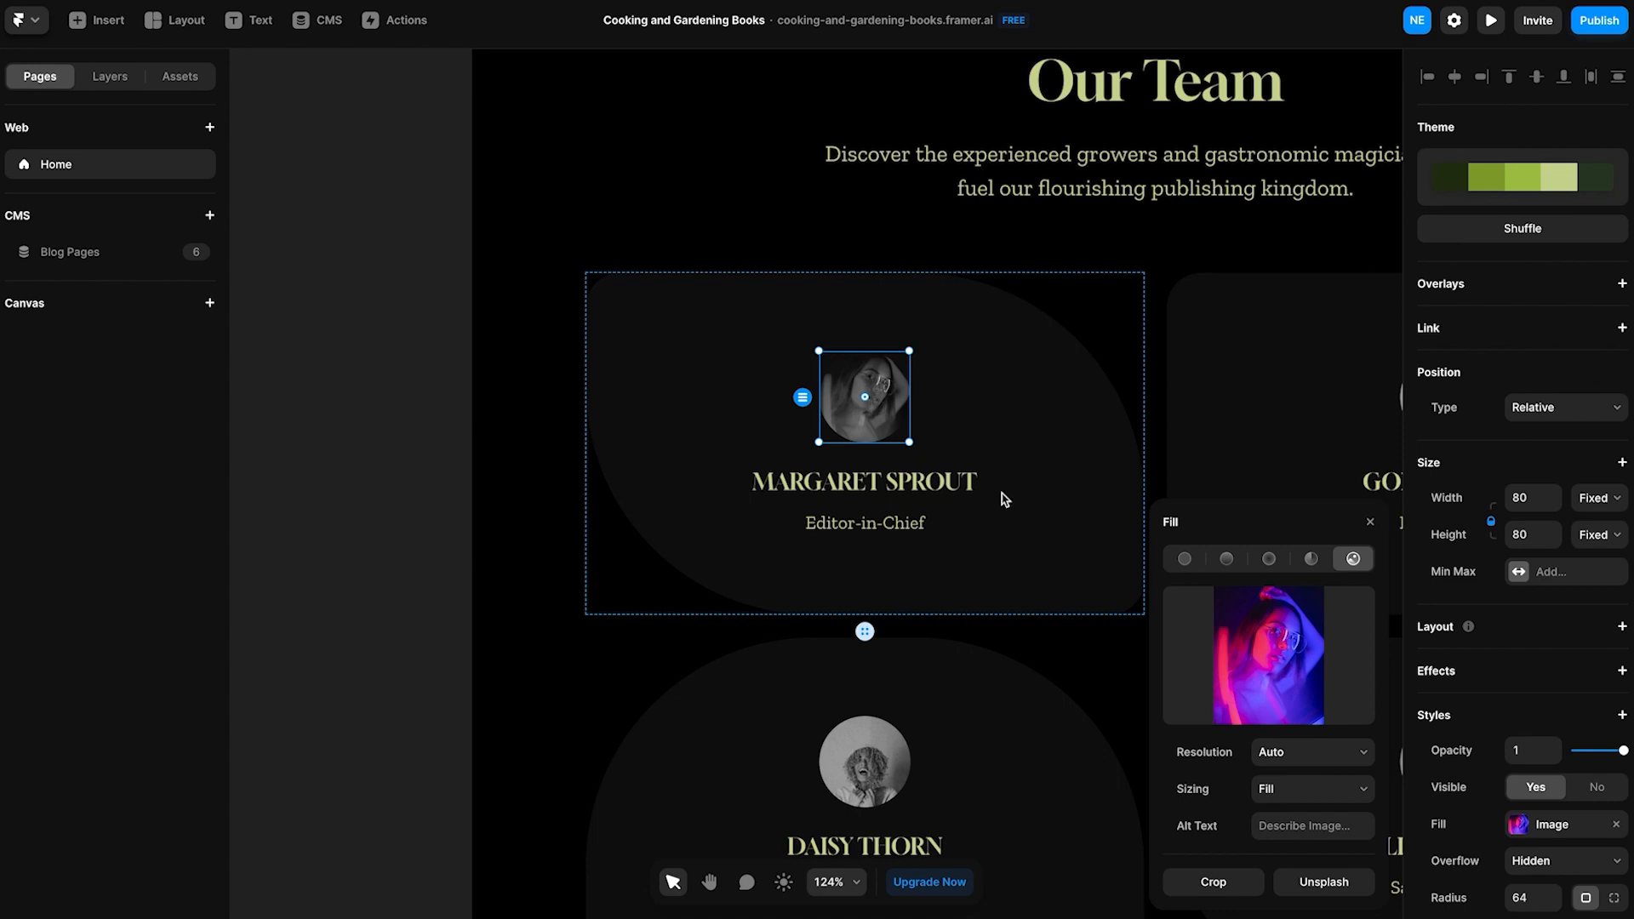
{"action": "mouse_move", "coordinate": [1293, 651]}
{"action": "left_click", "coordinate": [1349, 760]}
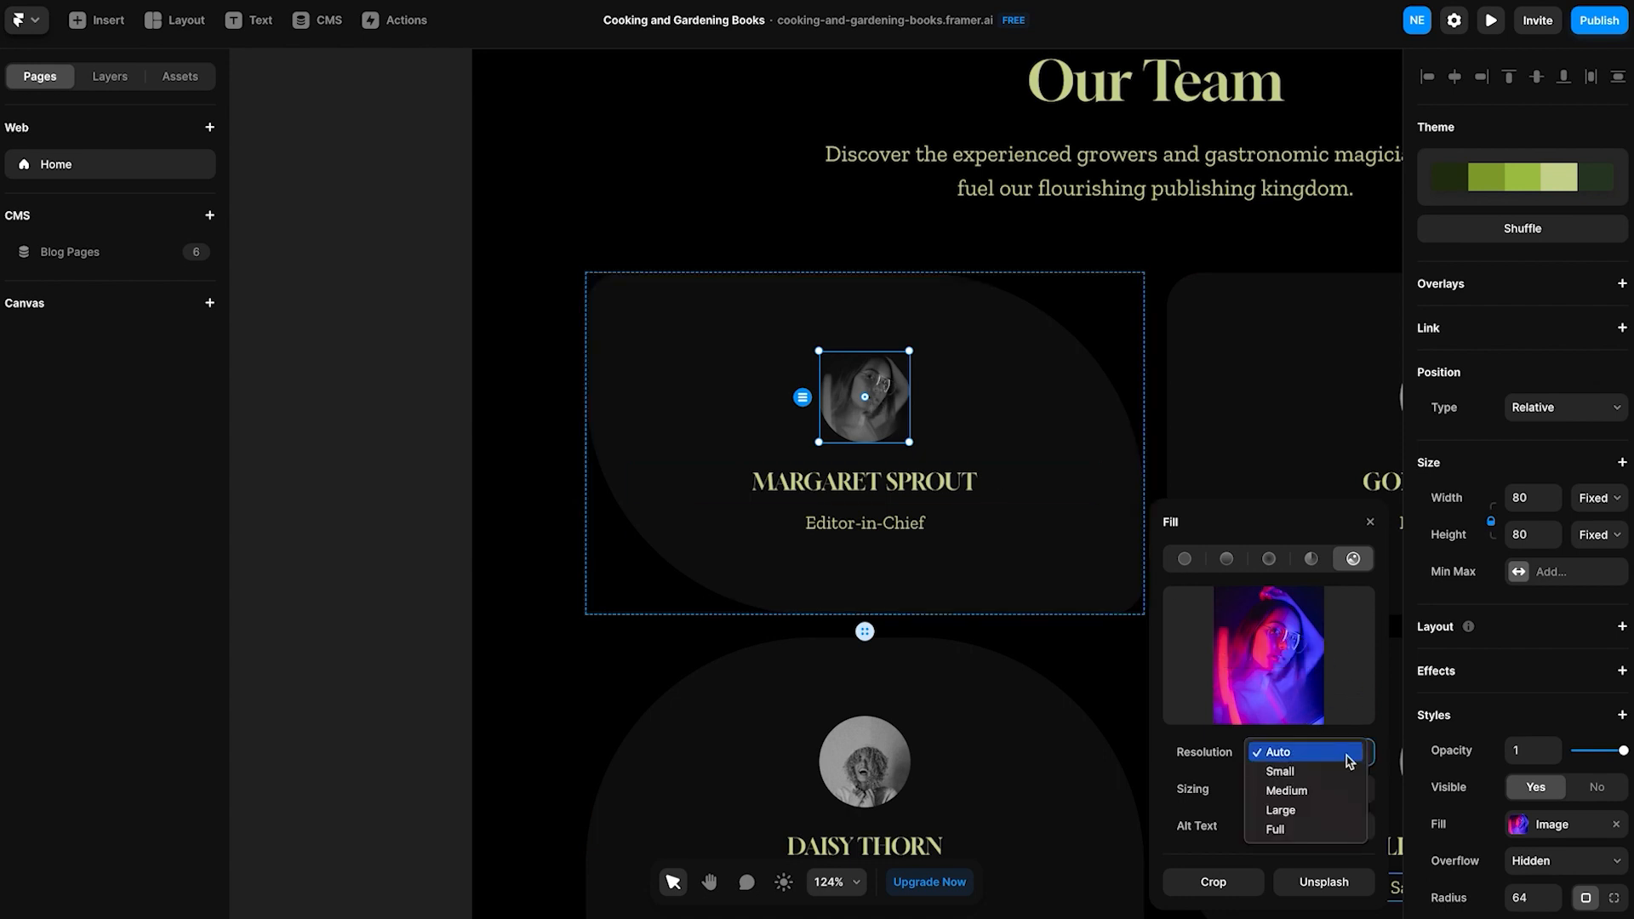
{"action": "left_click", "coordinate": [1299, 831]}
Try the Stretch and Fit sizings on the Editor-in-Chief portrait and return its sizing to Fill.
{"action": "mouse_move", "coordinate": [1276, 649]}
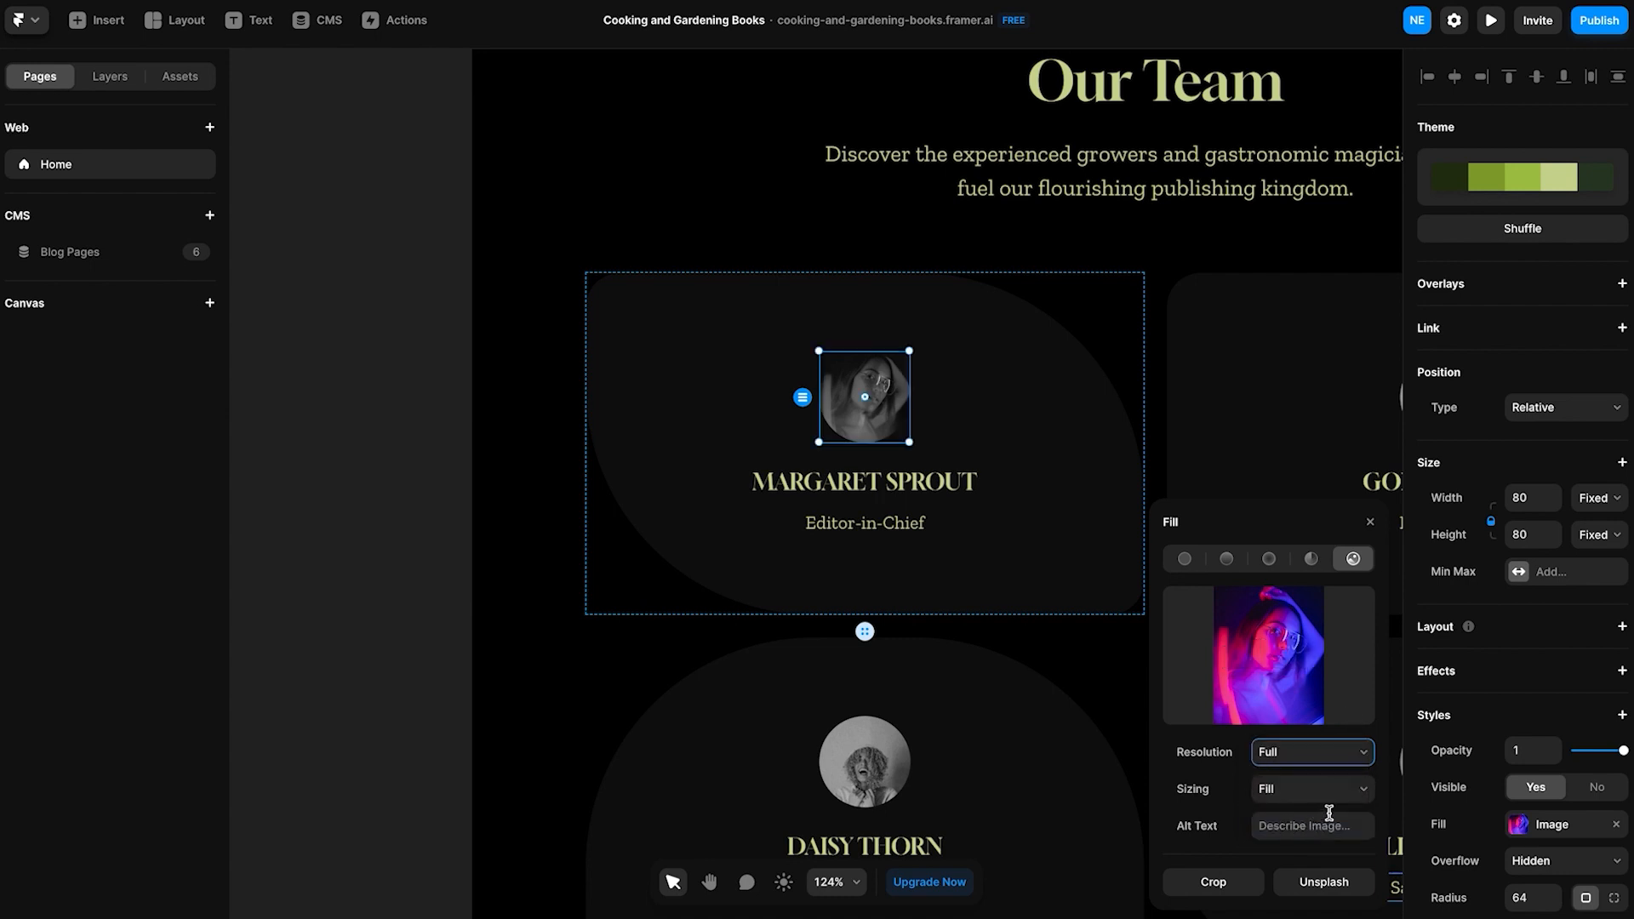
{"action": "left_click", "coordinate": [1349, 791]}
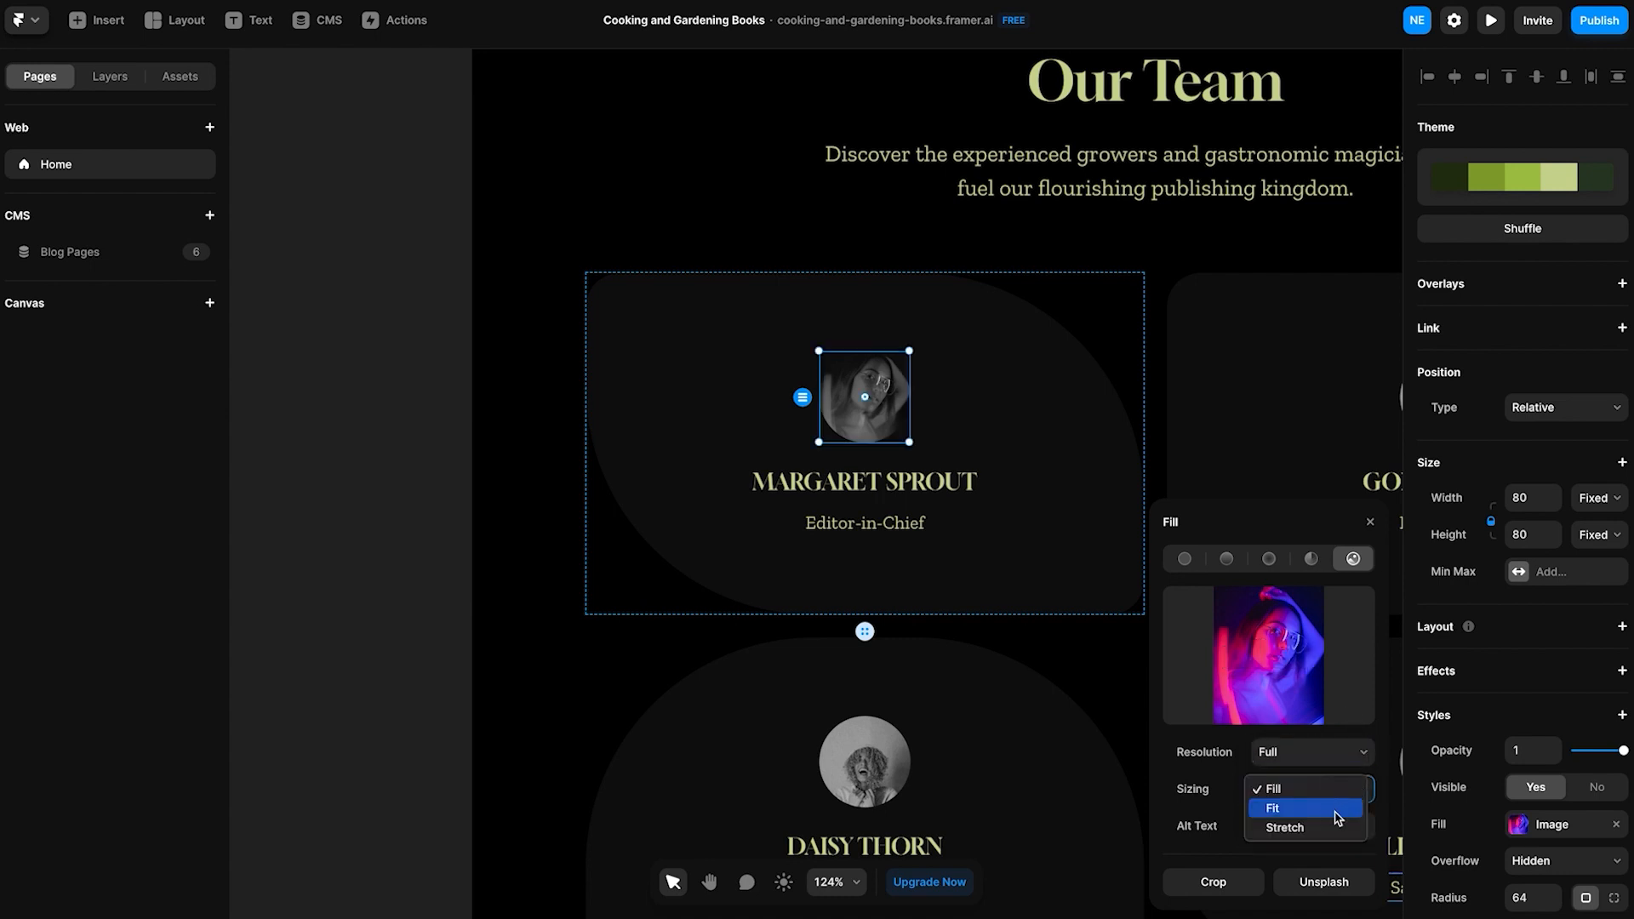
{"action": "left_click", "coordinate": [1324, 827]}
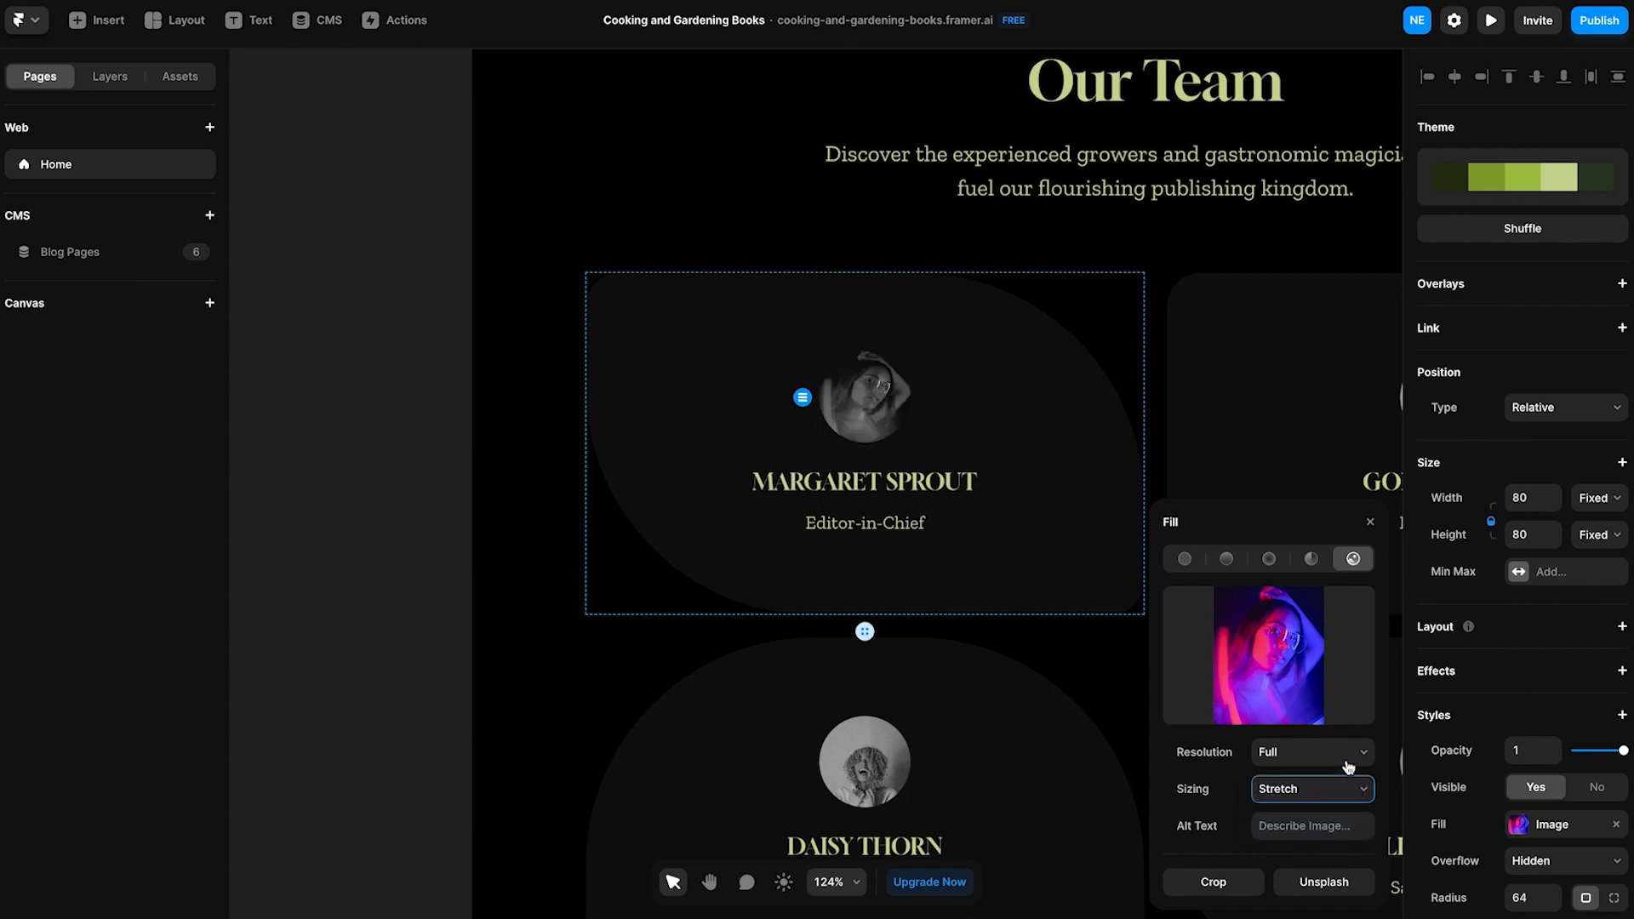
{"action": "left_click", "coordinate": [1341, 790]}
{"action": "left_click", "coordinate": [1315, 768]}
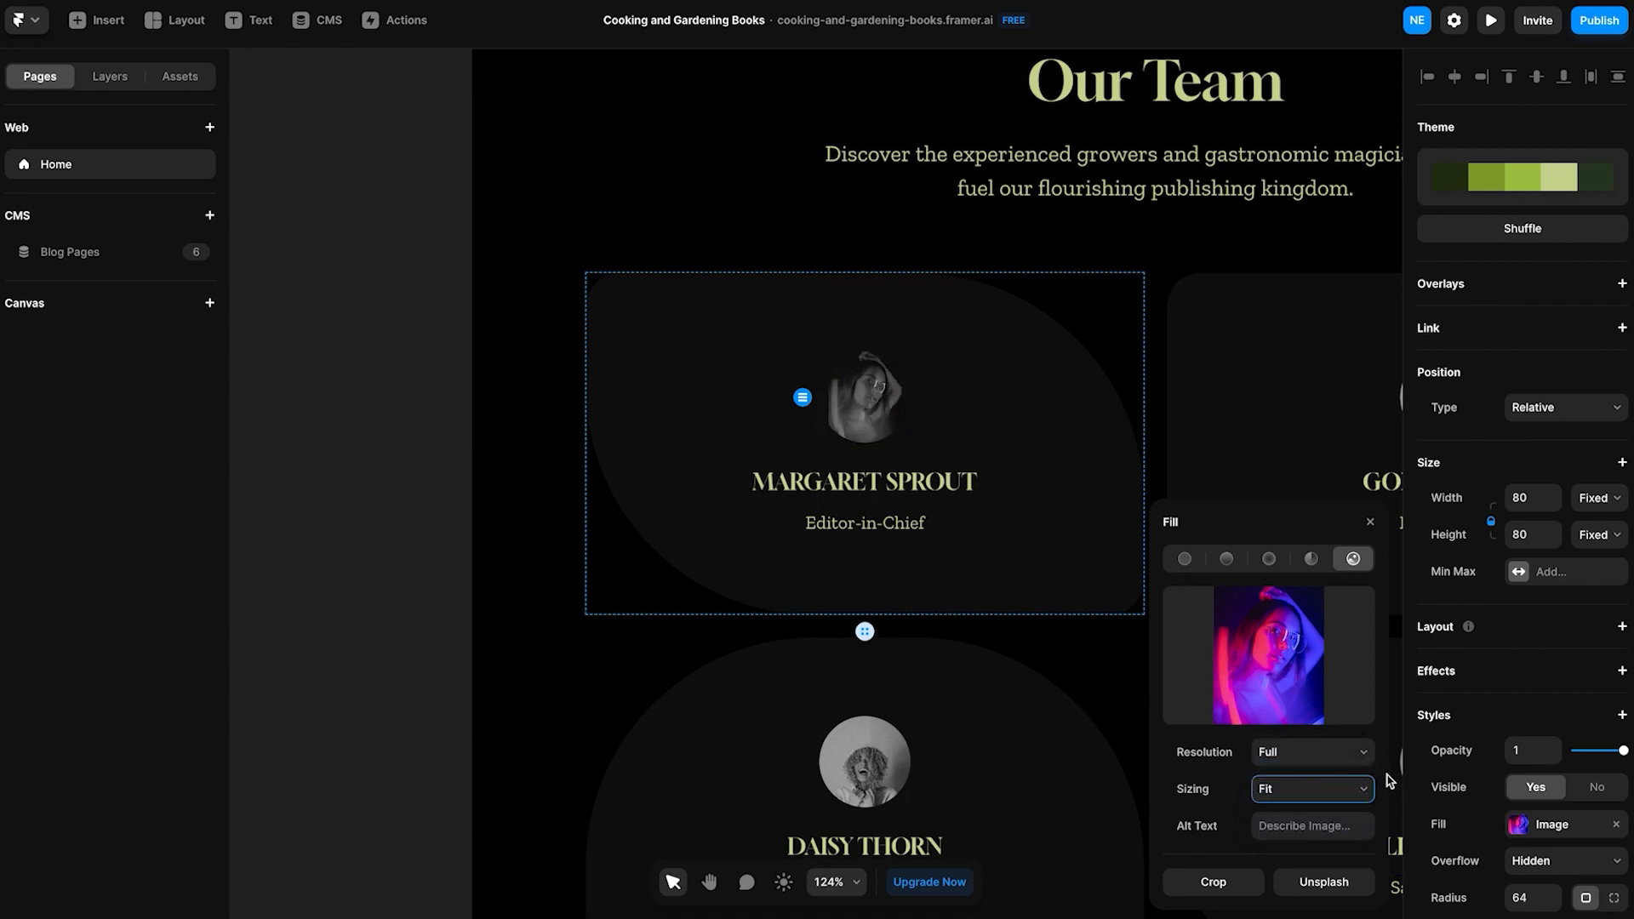
{"action": "left_click", "coordinate": [1352, 791]}
{"action": "left_click", "coordinate": [1333, 771]}
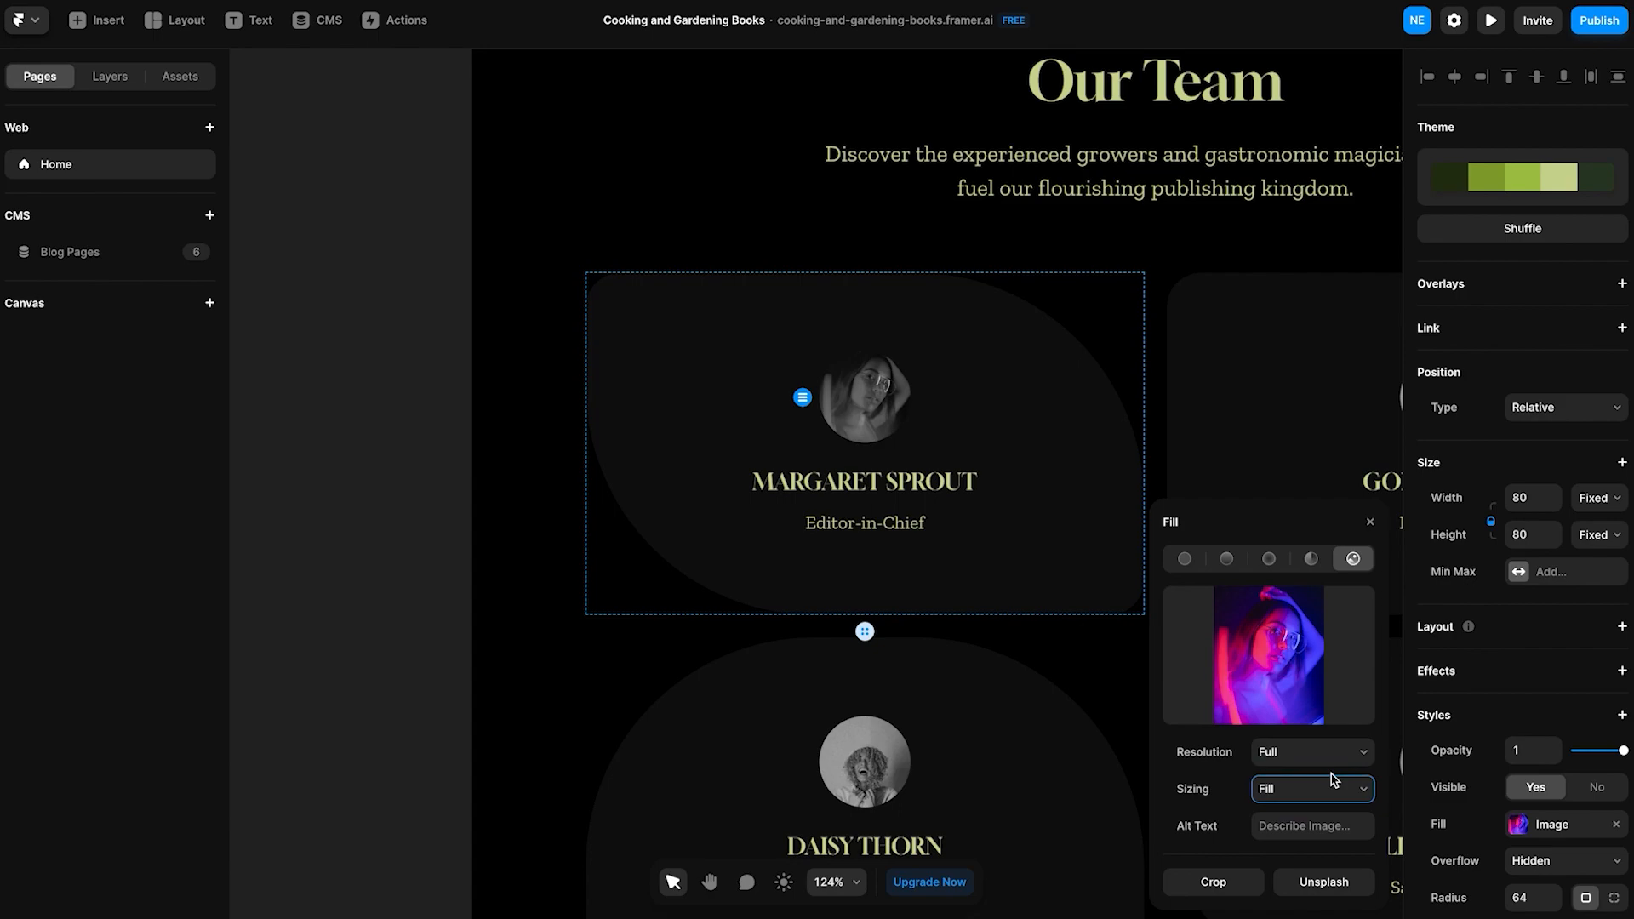
{"action": "left_click", "coordinate": [1224, 882]}
{"action": "mouse_move", "coordinate": [1068, 768]}
{"action": "left_mouse_down"}
{"action": "mouse_move", "coordinate": [1069, 559]}
{"action": "mouse_move", "coordinate": [1068, 770]}
{"action": "left_mouse_up"}
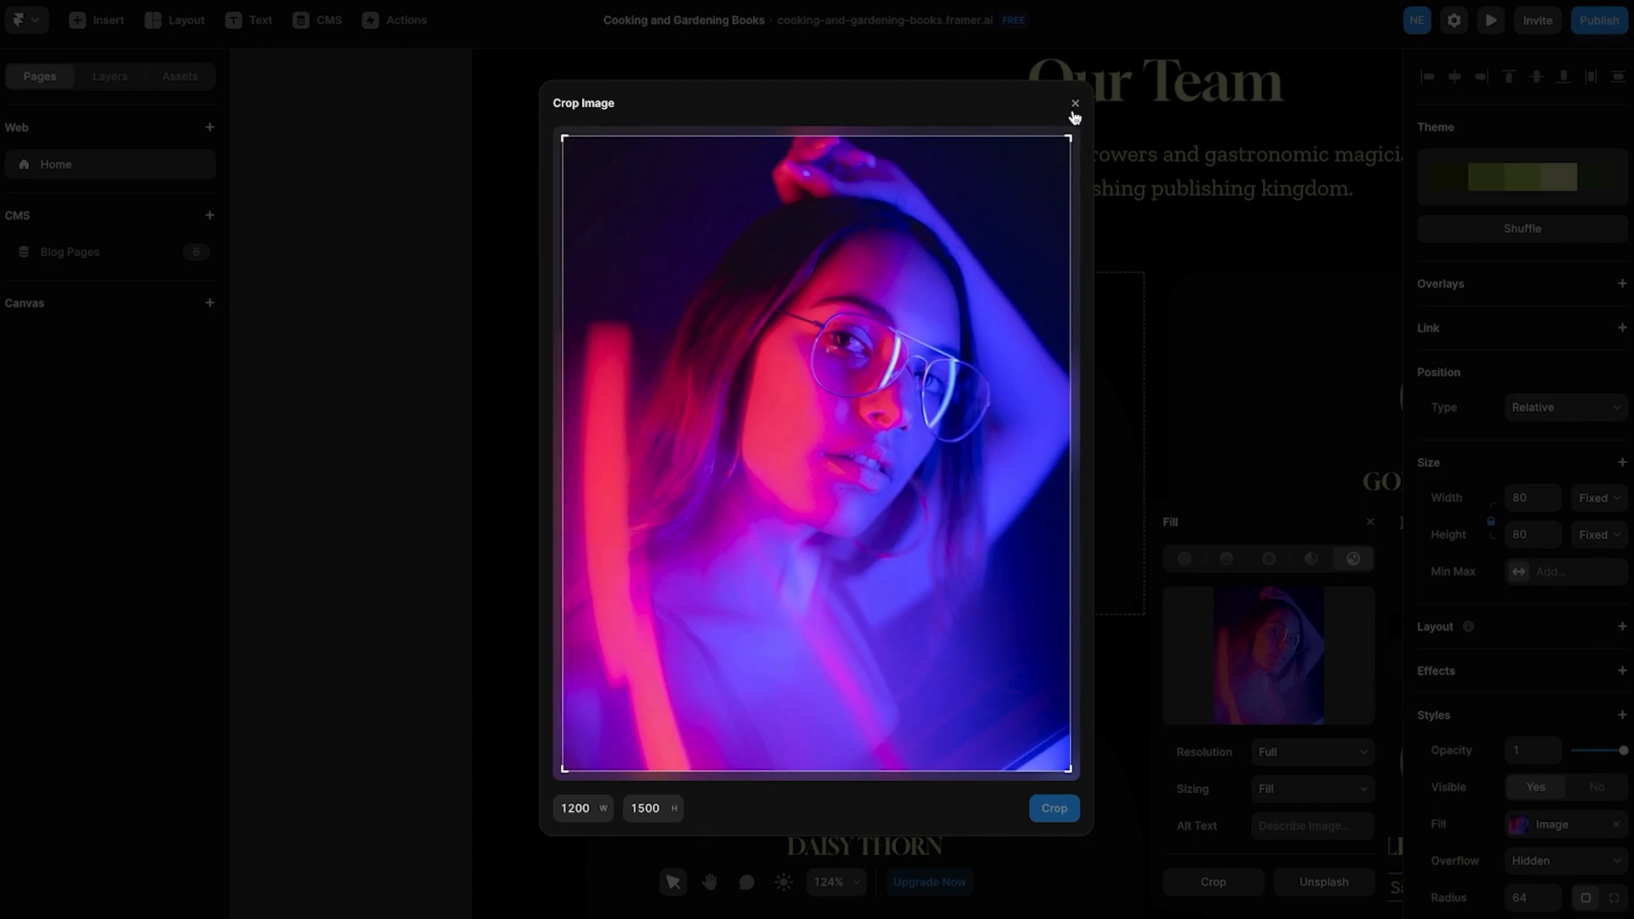
{"action": "left_click", "coordinate": [1075, 104]}
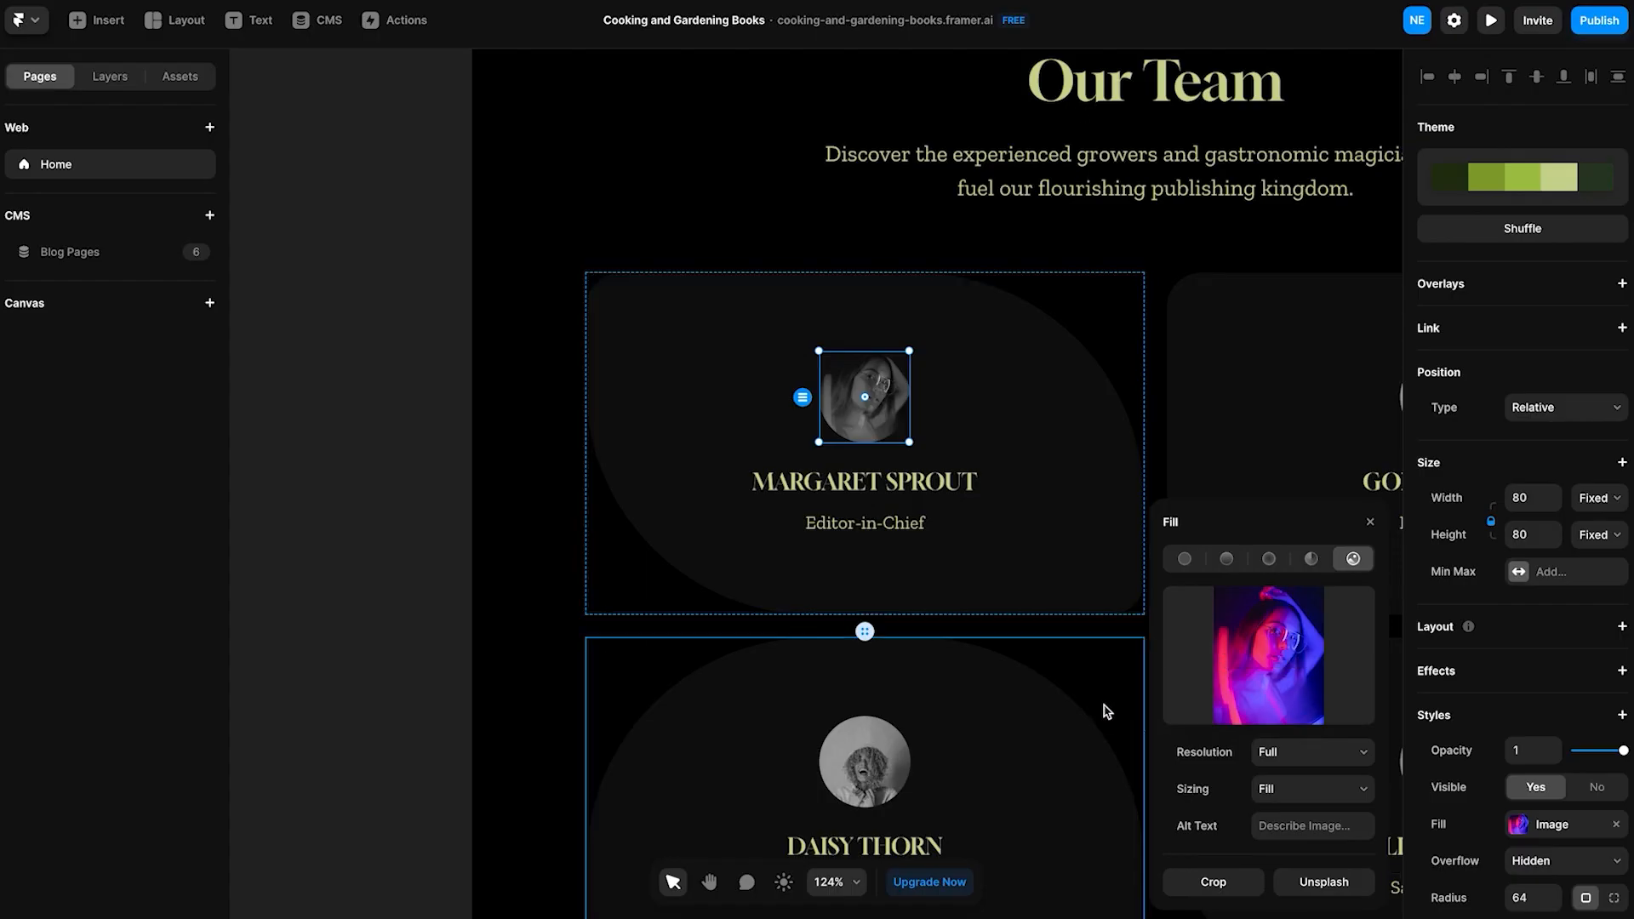
Shuffle the theme of the whole Our Team section to the white variant with light grey cards.
{"action": "left_click", "coordinate": [552, 598]}
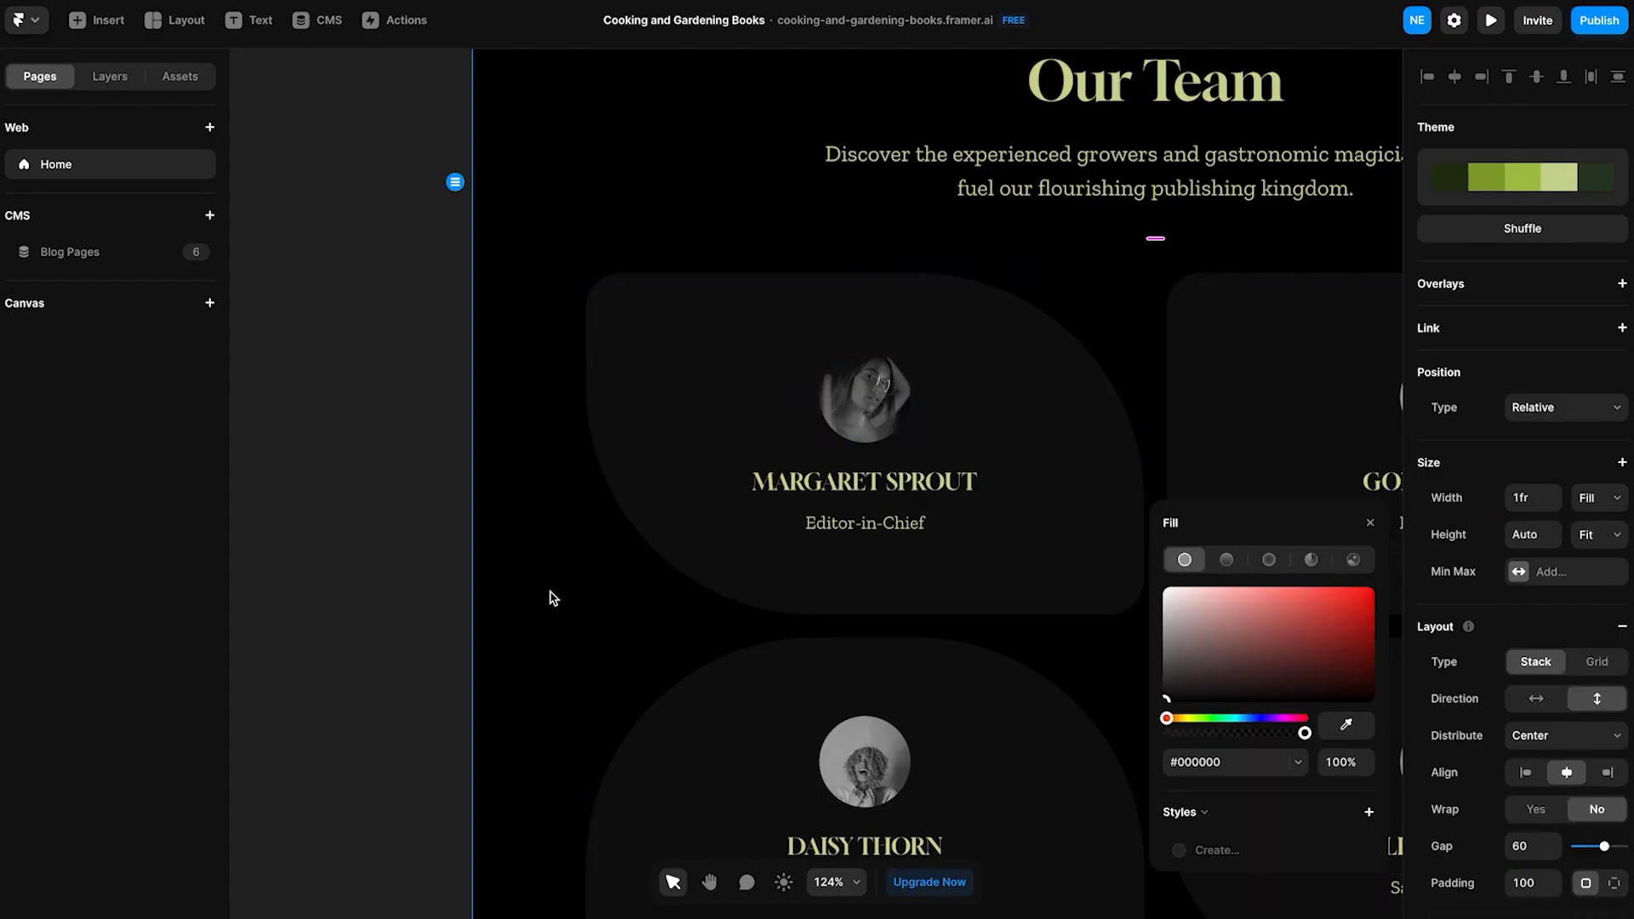
{"action": "scroll", "coordinate": [552, 599], "scroll_direction": "right", "scroll_amount": 5}
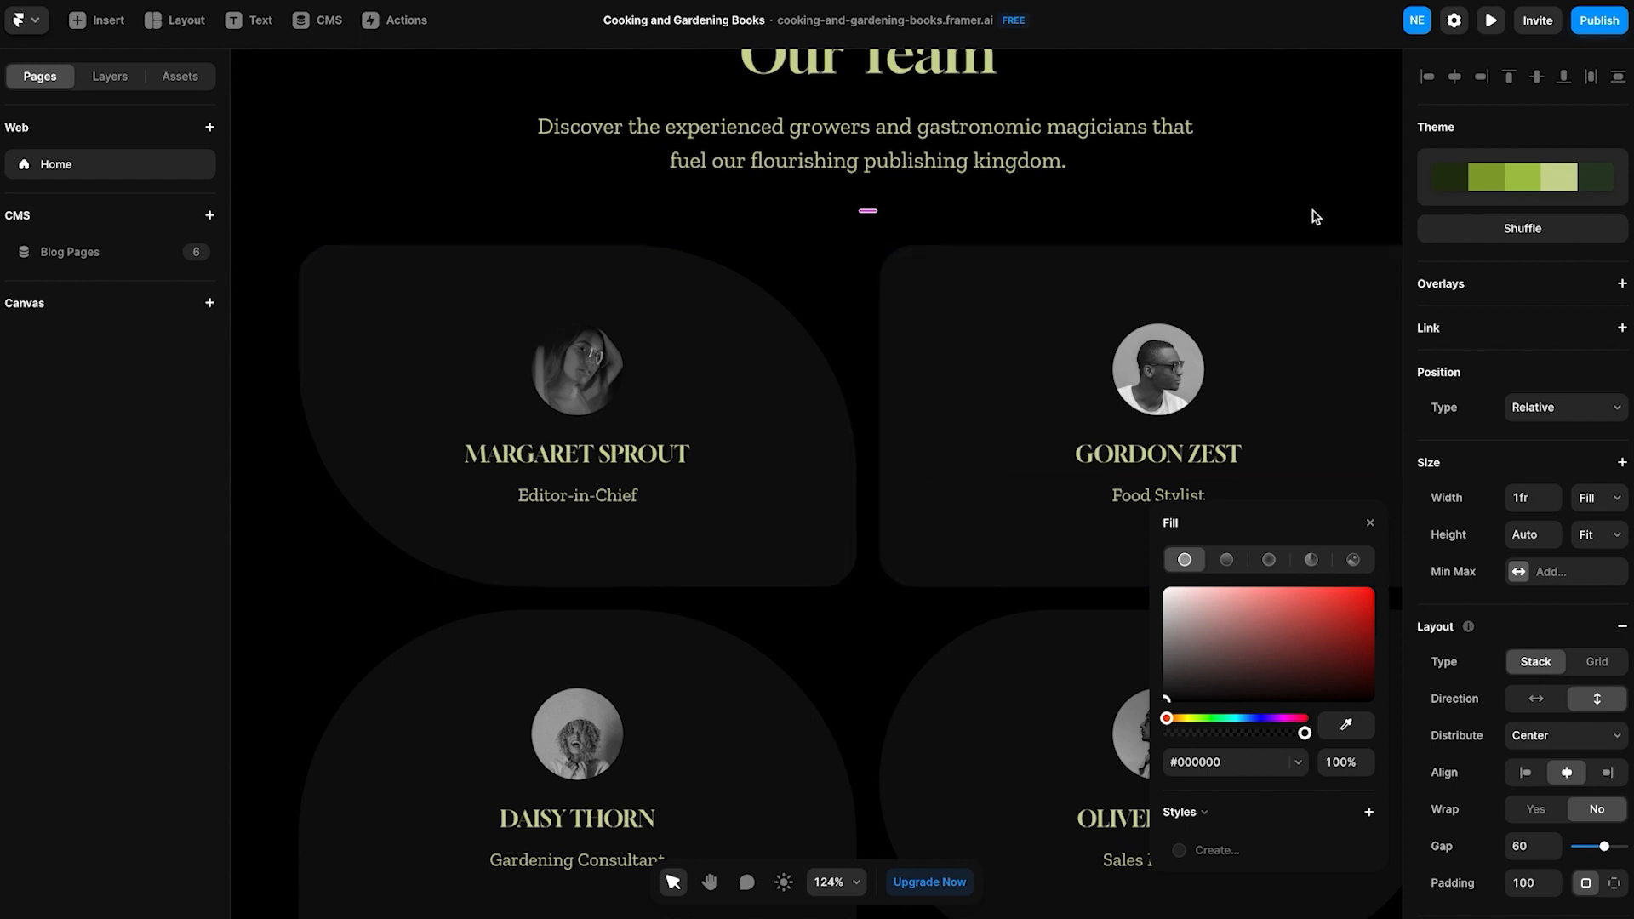
{"action": "left_click", "coordinate": [1544, 241]}
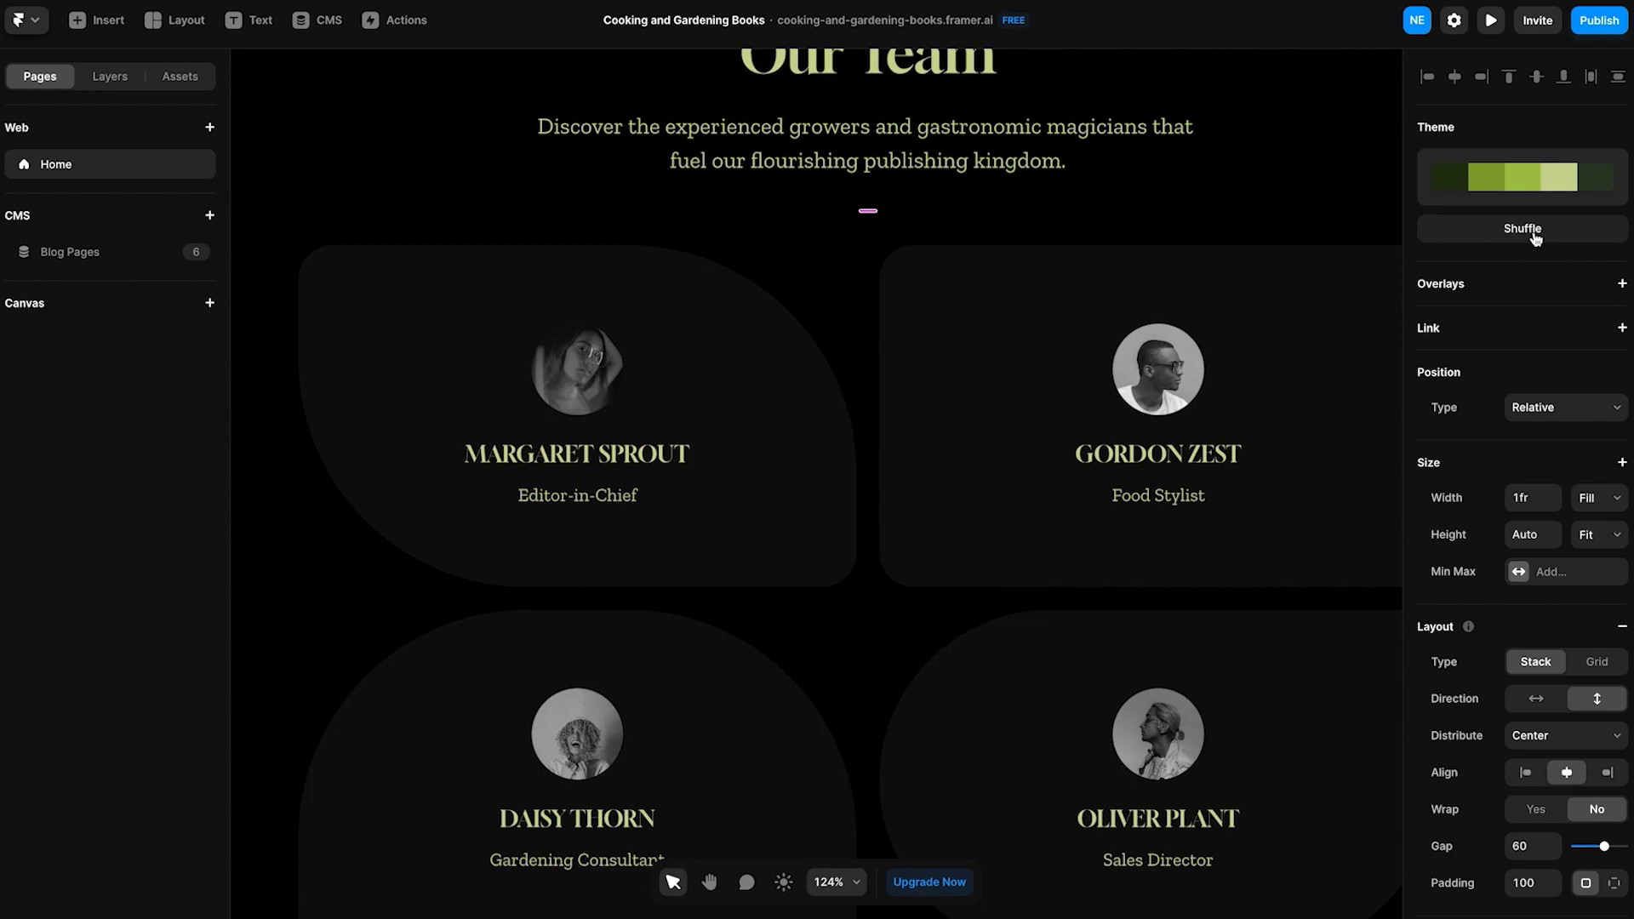
{"action": "left_click", "coordinate": [1534, 237]}
Examine the Our Team section and its surroundings in the desktop, tablet and phone layouts of the Home page.
{"action": "scroll", "coordinate": [1027, 408], "scroll_direction": "down", "scroll_amount": 10}
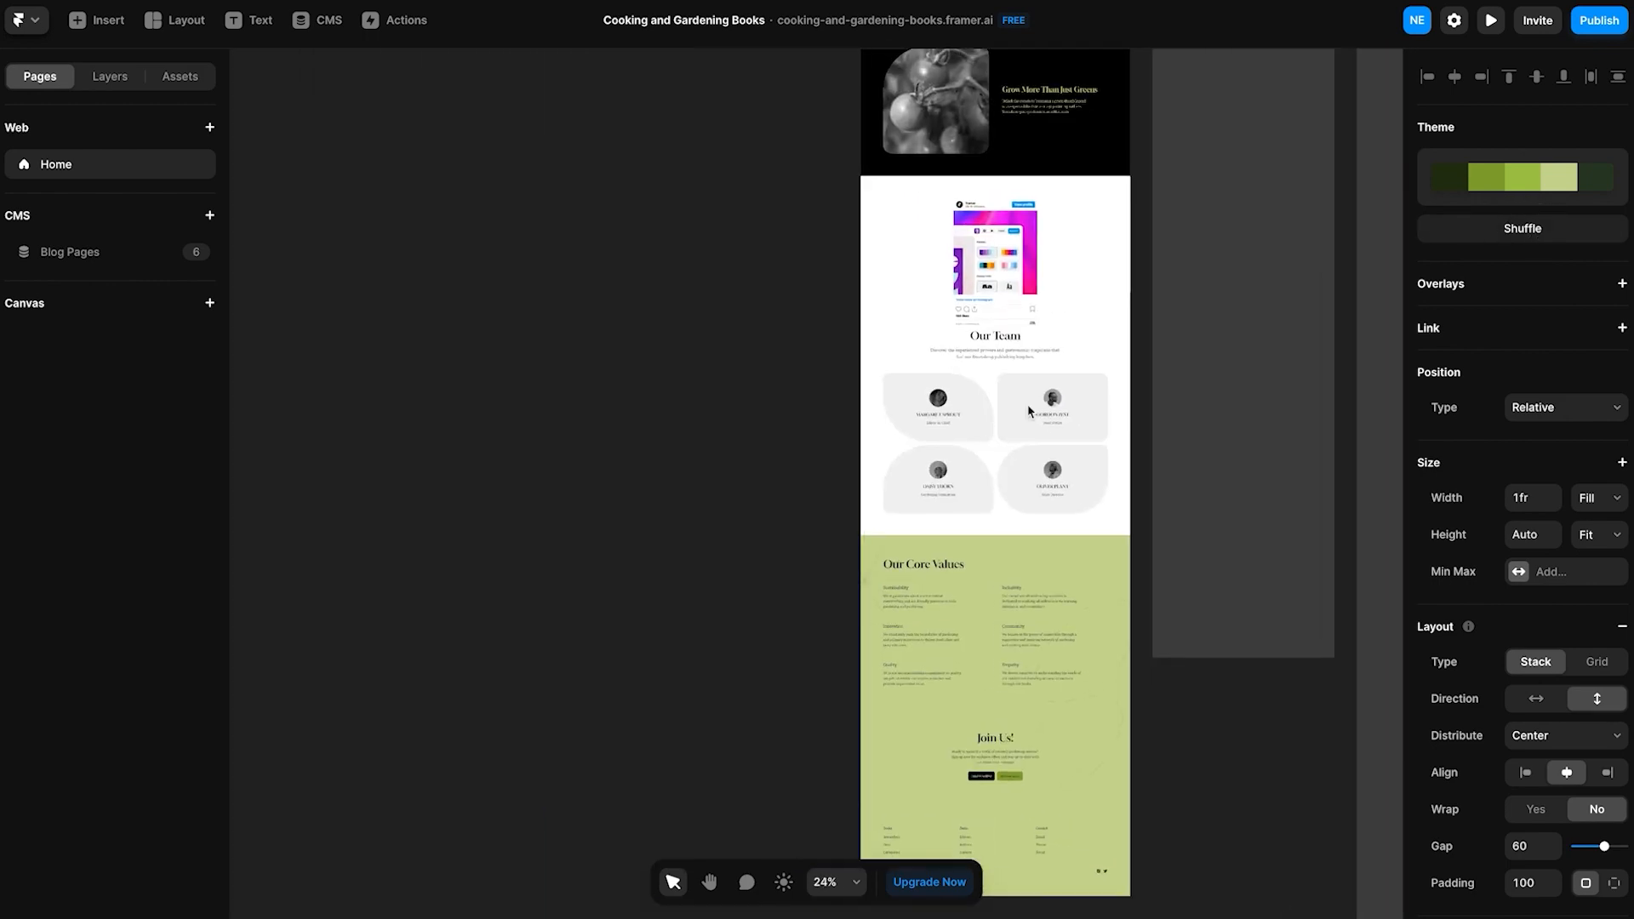
{"action": "scroll", "coordinate": [1027, 411], "scroll_direction": "up", "scroll_amount": 3}
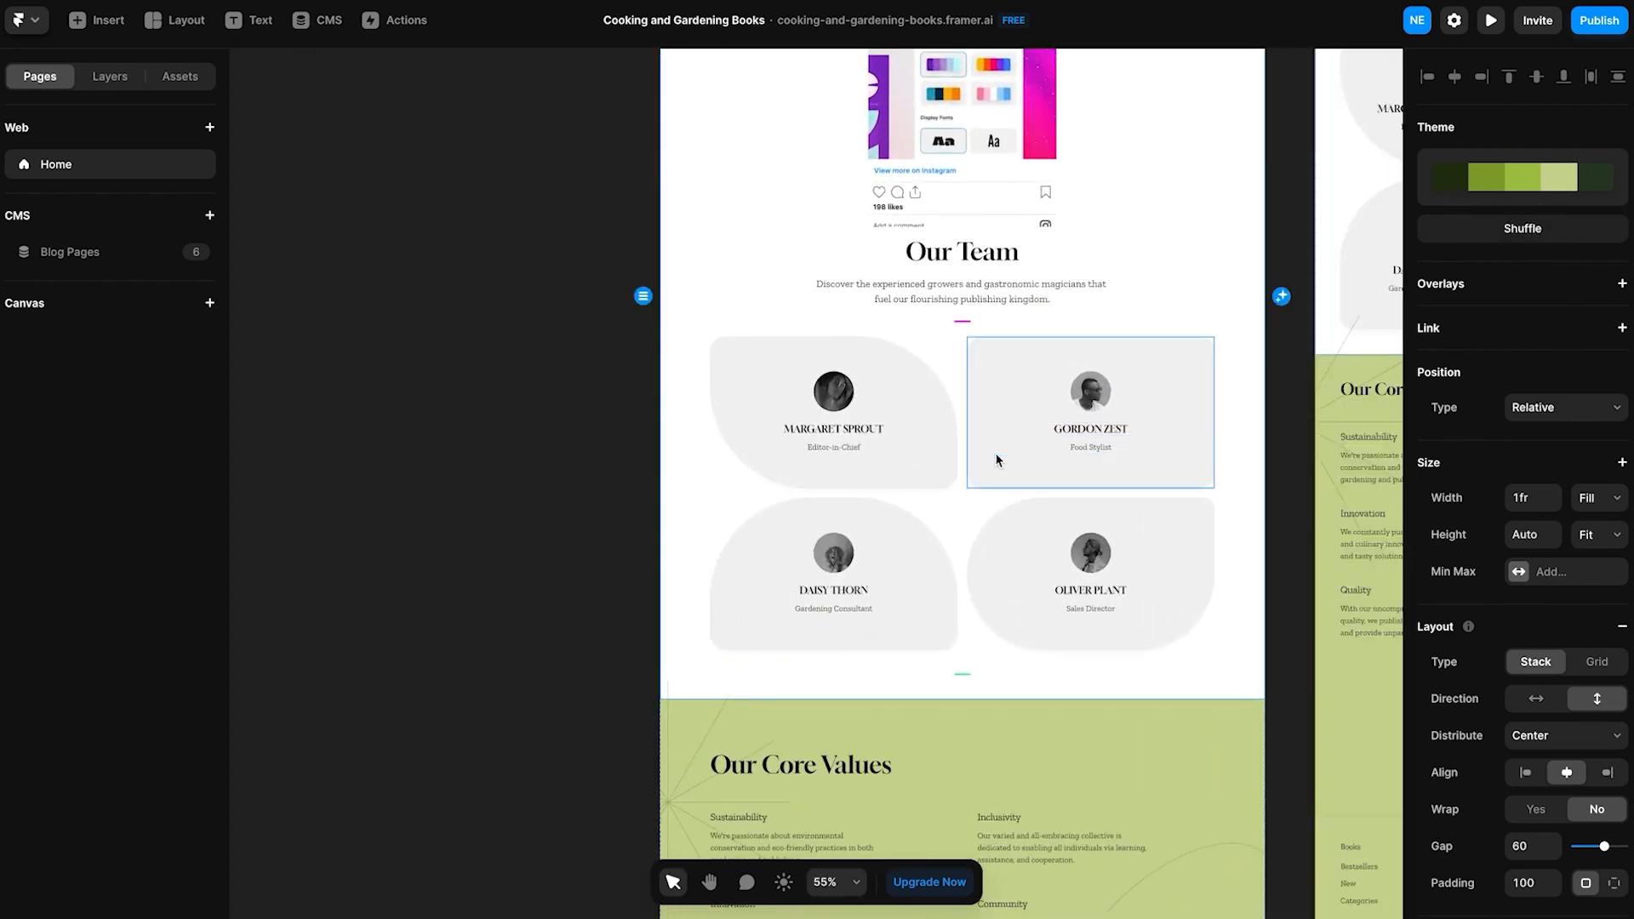
{"action": "scroll", "coordinate": [998, 459], "scroll_direction": "up", "scroll_amount": 3}
{"action": "scroll", "coordinate": [998, 460], "scroll_direction": "right", "scroll_amount": 10}
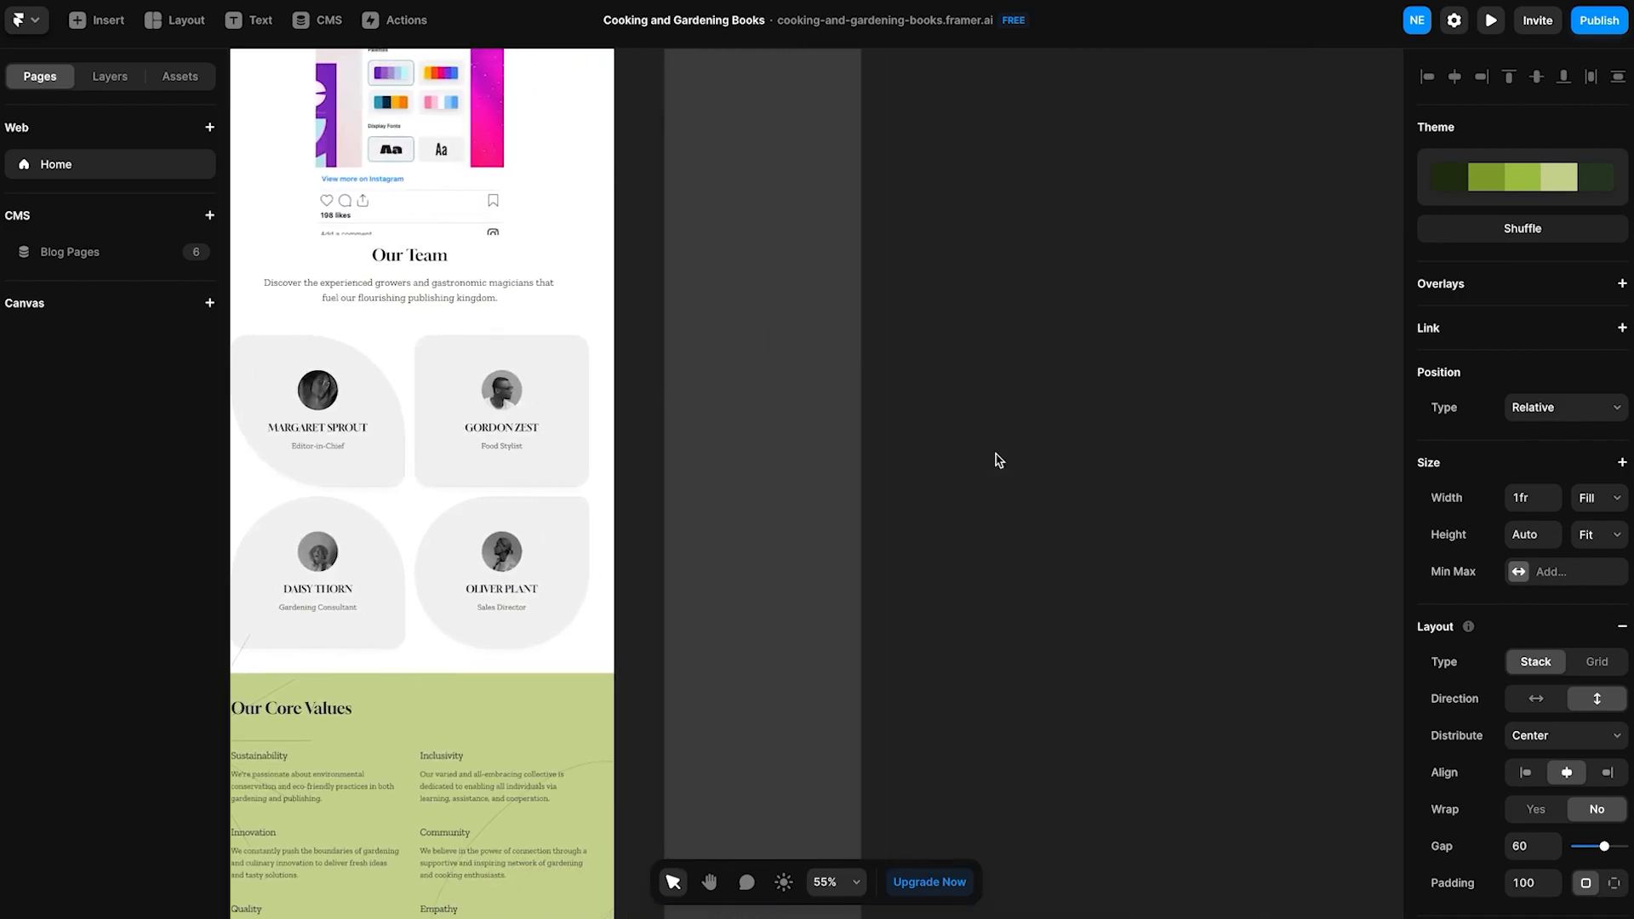
{"action": "scroll", "coordinate": [713, 392], "scroll_direction": "left", "scroll_amount": 5}
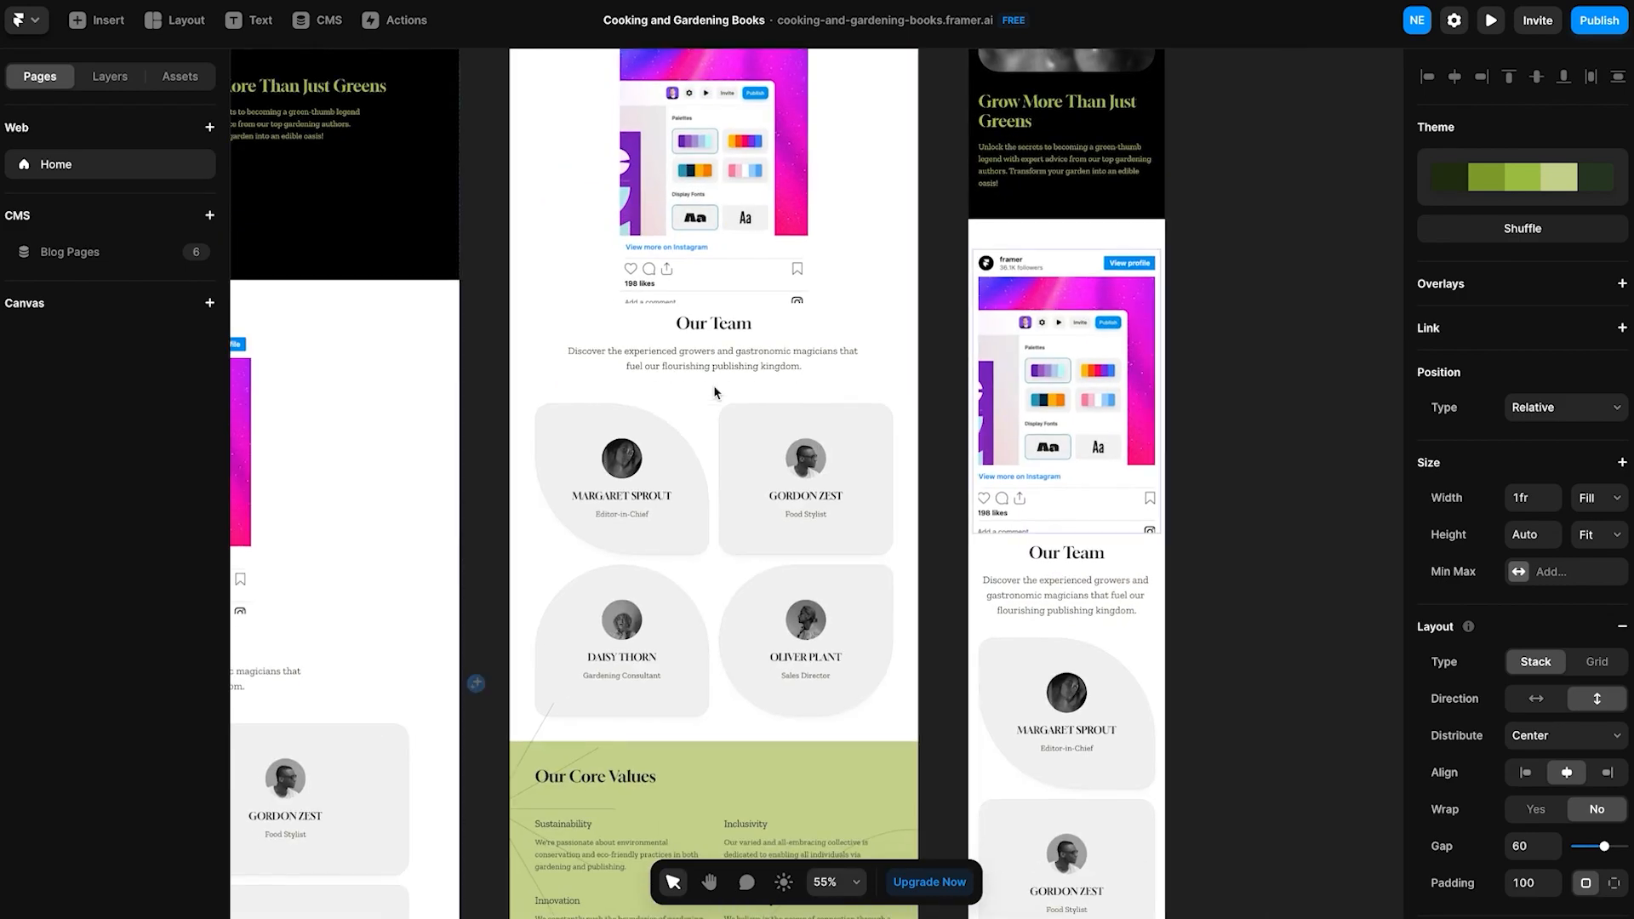
{"action": "scroll", "coordinate": [713, 391], "scroll_direction": "up", "scroll_amount": 10}
{"action": "scroll", "coordinate": [713, 391], "scroll_direction": "down", "scroll_amount": 10}
{"action": "scroll", "coordinate": [713, 391], "scroll_direction": "right", "scroll_amount": 5}
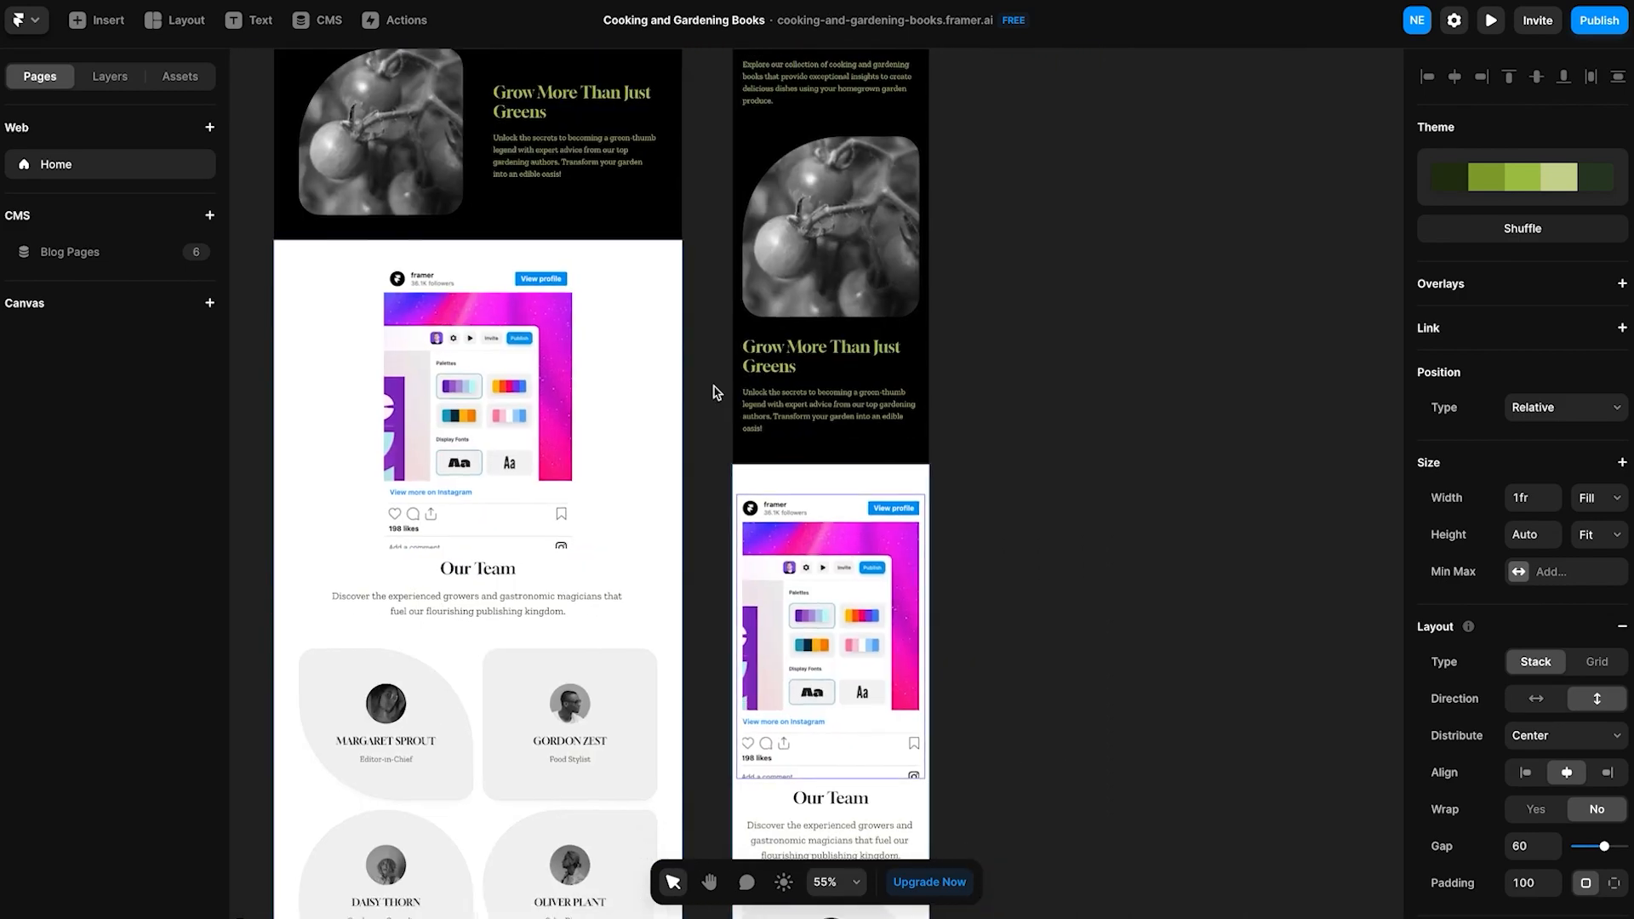
{"action": "scroll", "coordinate": [713, 391], "scroll_direction": "up", "scroll_amount": 2}
{"action": "scroll", "coordinate": [905, 433], "scroll_direction": "up", "scroll_amount": 5}
{"action": "scroll", "coordinate": [905, 433], "scroll_direction": "up", "scroll_amount": 5}
{"action": "scroll", "coordinate": [905, 433], "scroll_direction": "up", "scroll_amount": 15}
{"action": "scroll", "coordinate": [905, 433], "scroll_direction": "right", "scroll_amount": 2}
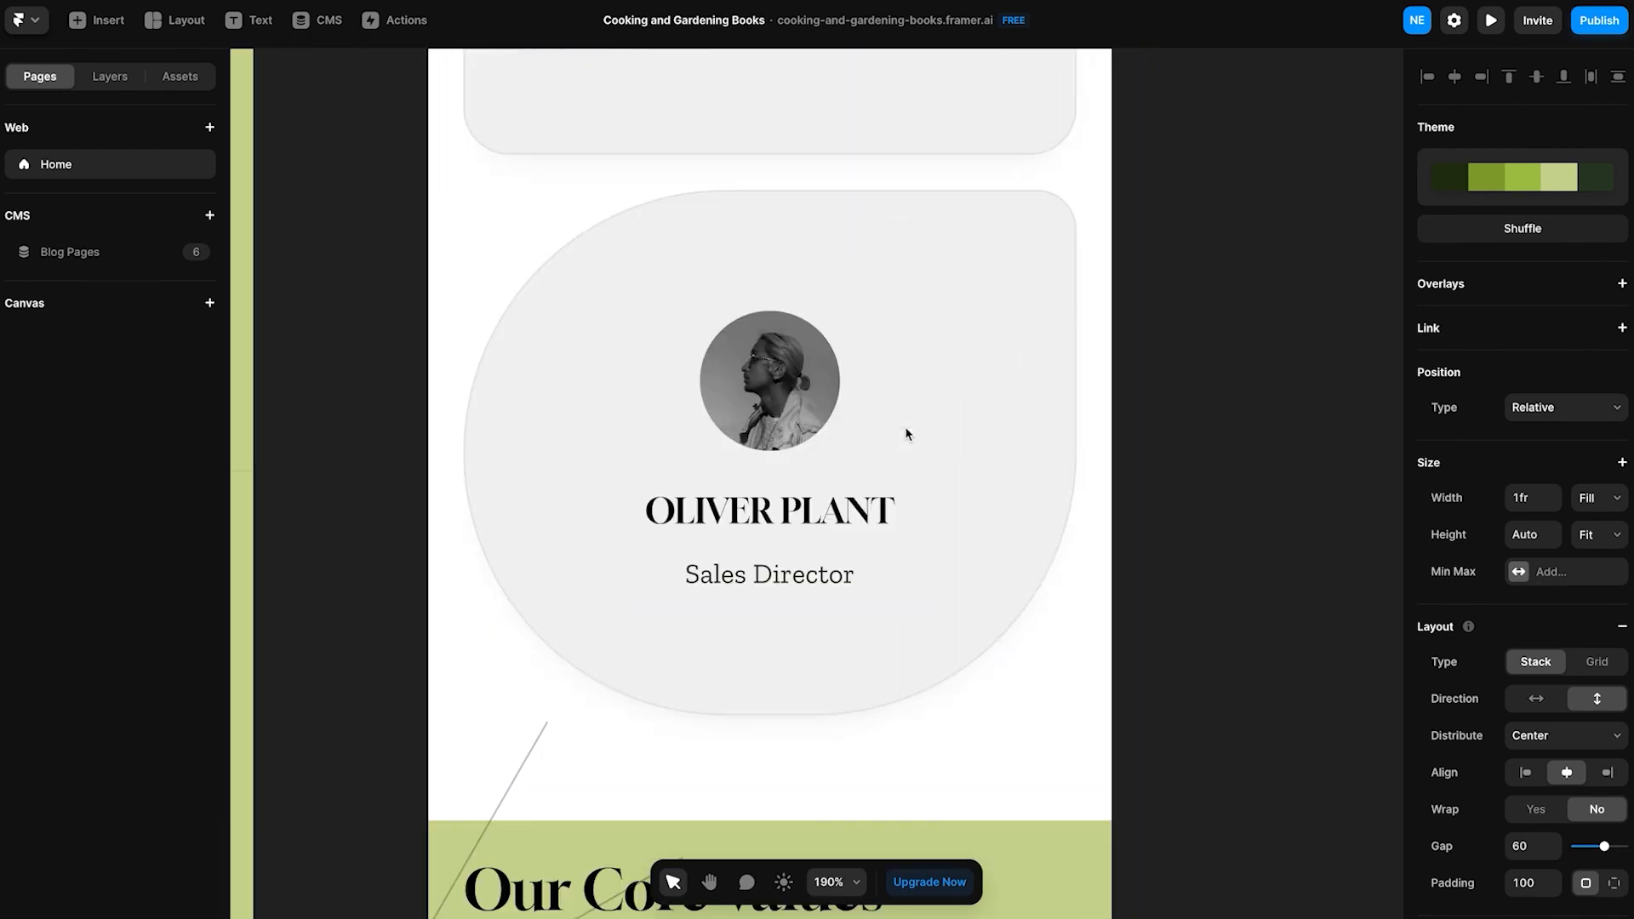
{"action": "scroll", "coordinate": [905, 433], "scroll_direction": "up", "scroll_amount": 15}
{"action": "scroll", "coordinate": [905, 433], "scroll_direction": "left", "scroll_amount": 2}
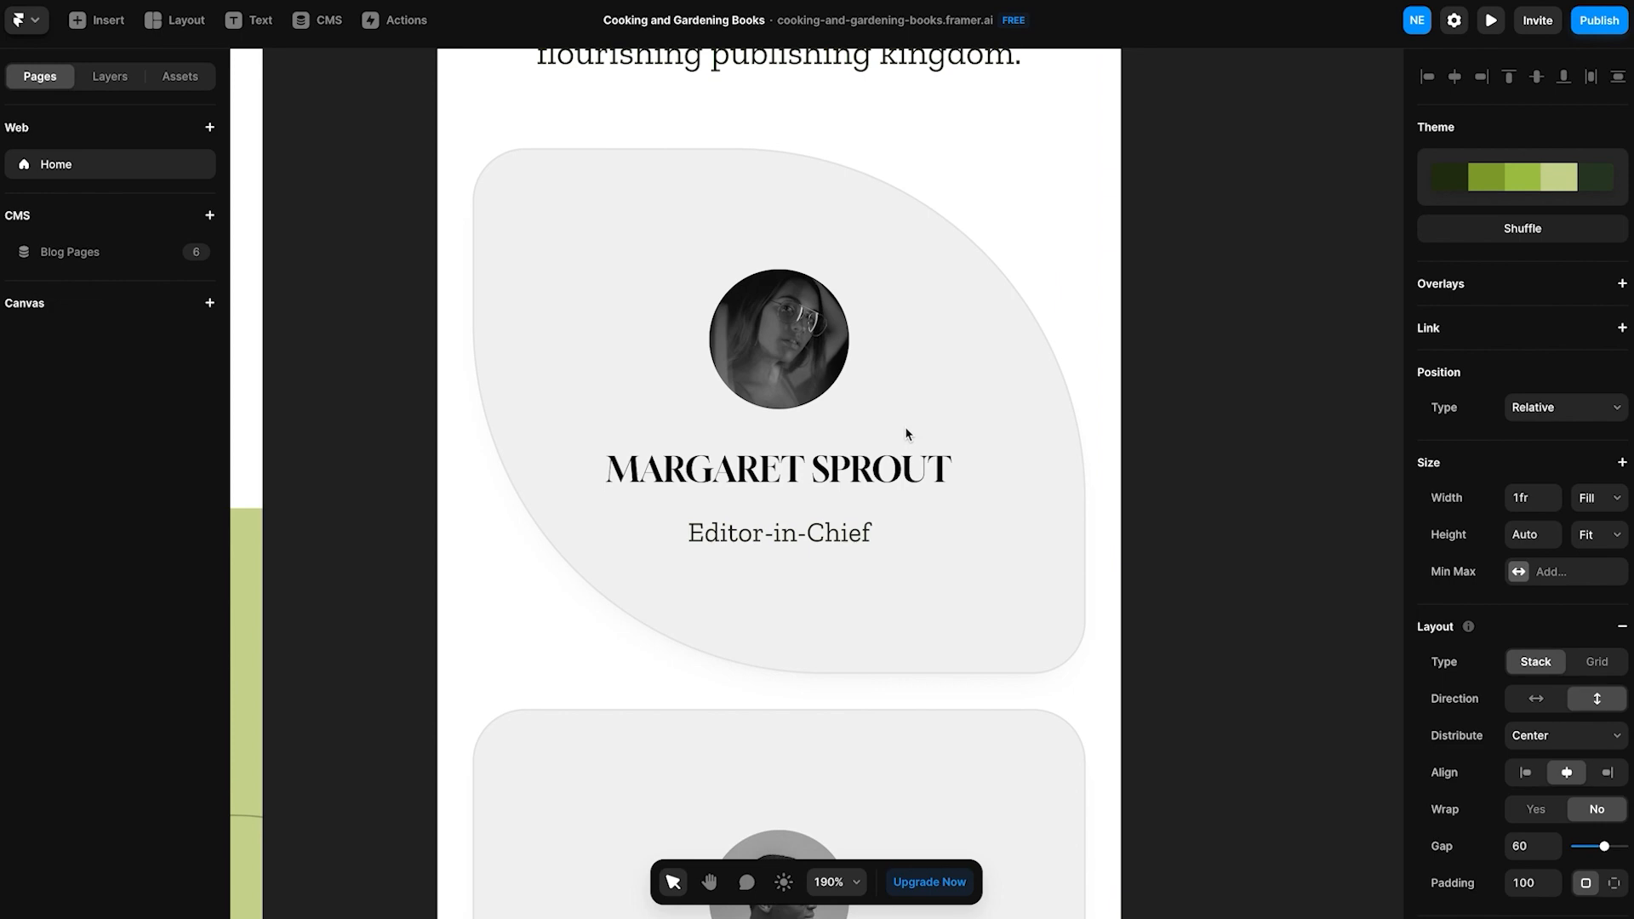
Open the image fill of the large blossom picture below the WELCOME heading in the desktop layout.
{"action": "key", "text": "shift+1"}
{"action": "scroll", "coordinate": [656, 366], "scroll_direction": "up", "scroll_amount": 10}
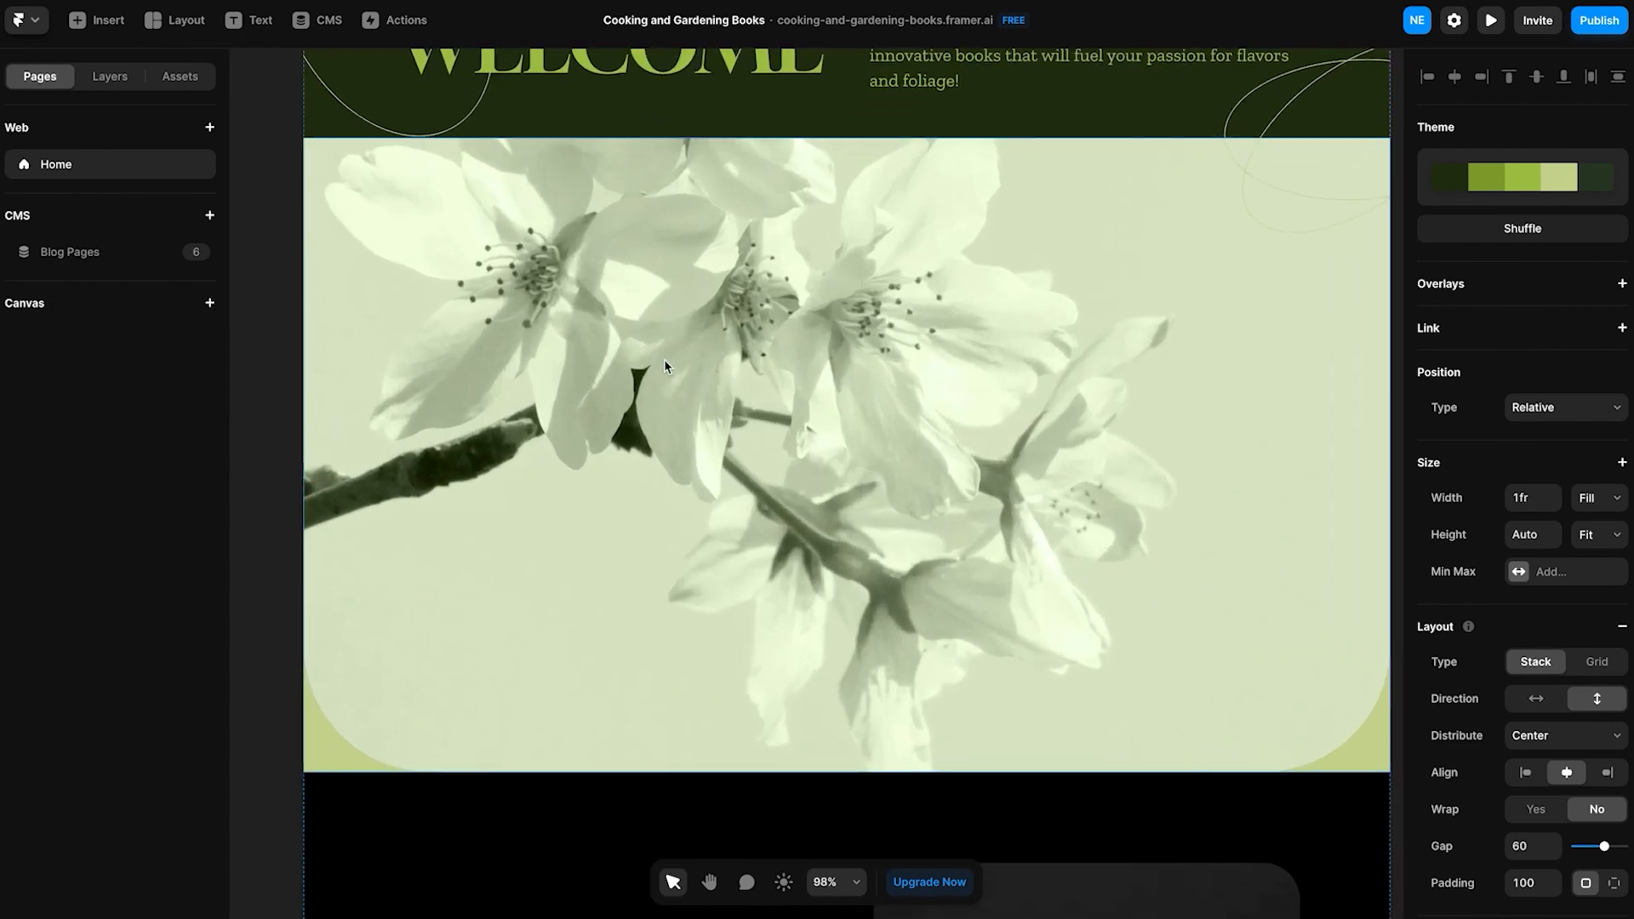
{"action": "left_click", "coordinate": [936, 336]}
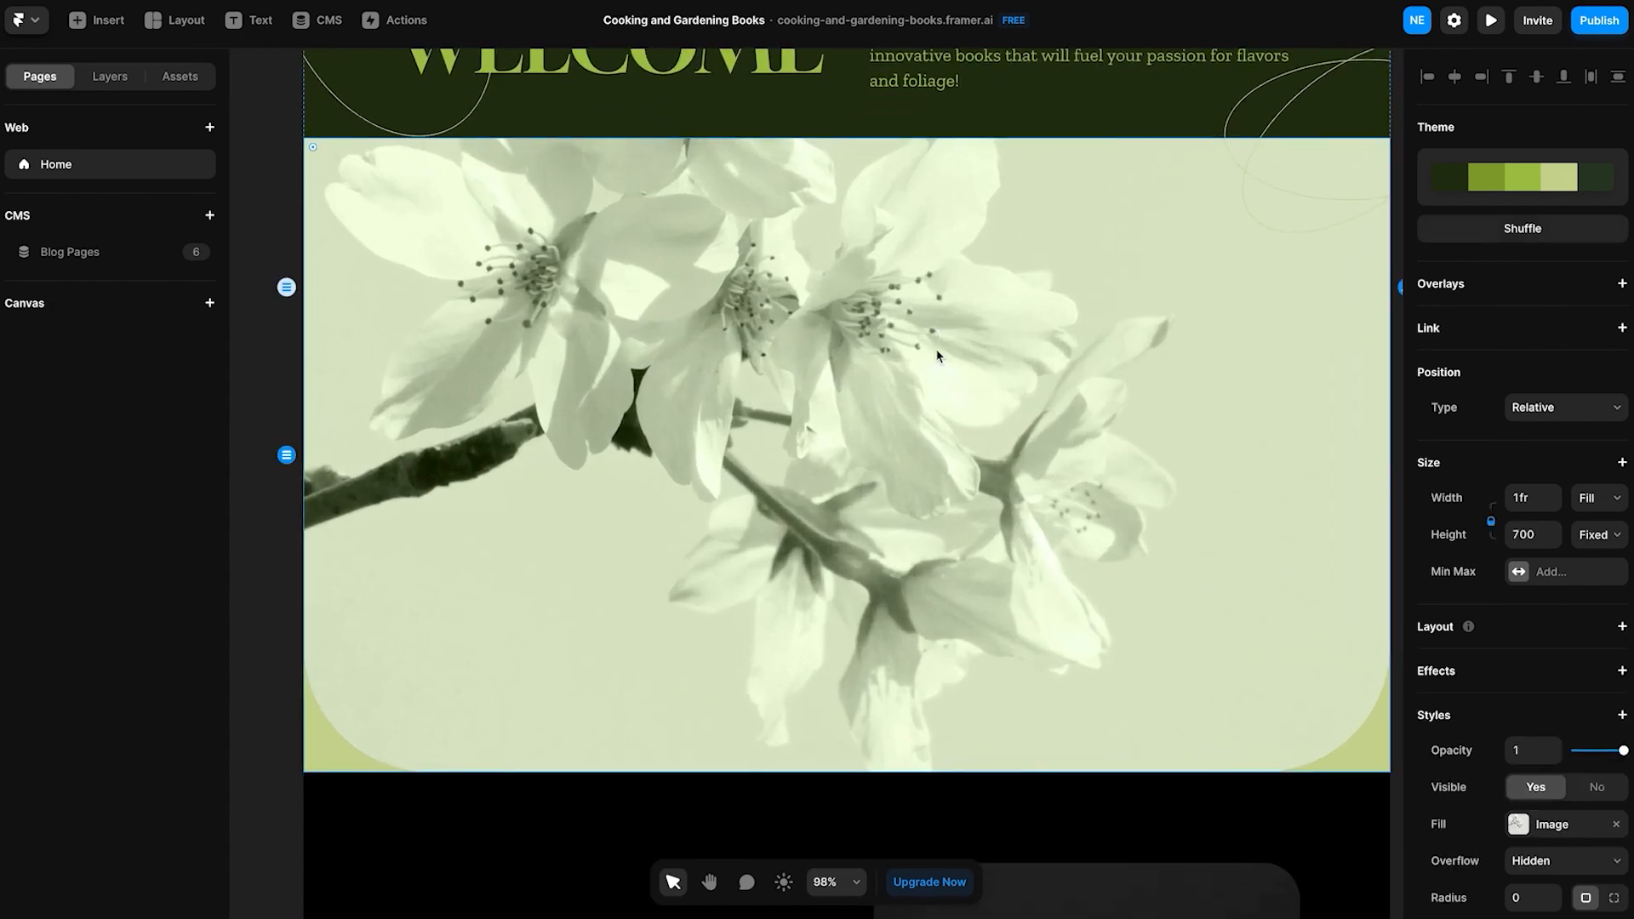
{"action": "double_click", "coordinate": [916, 411]}
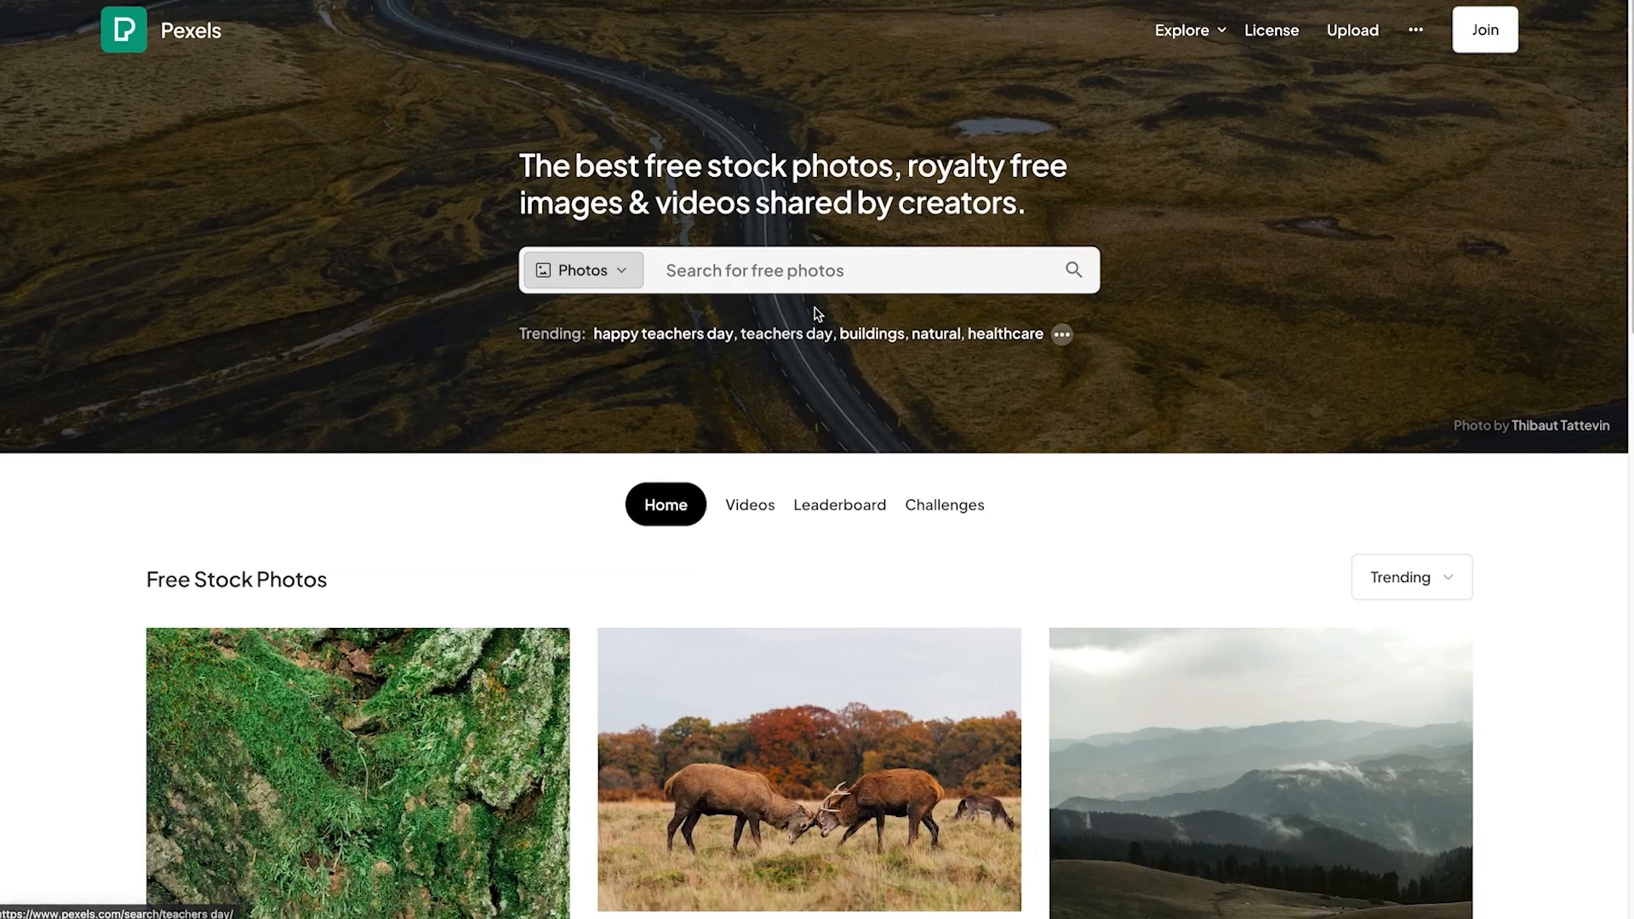
Switch to Pexels, search photos for "cook book" and use the open book among fresh vegetables as the hero image.
{"action": "left_click", "coordinate": [759, 272]}
{"action": "type", "text": "co"}
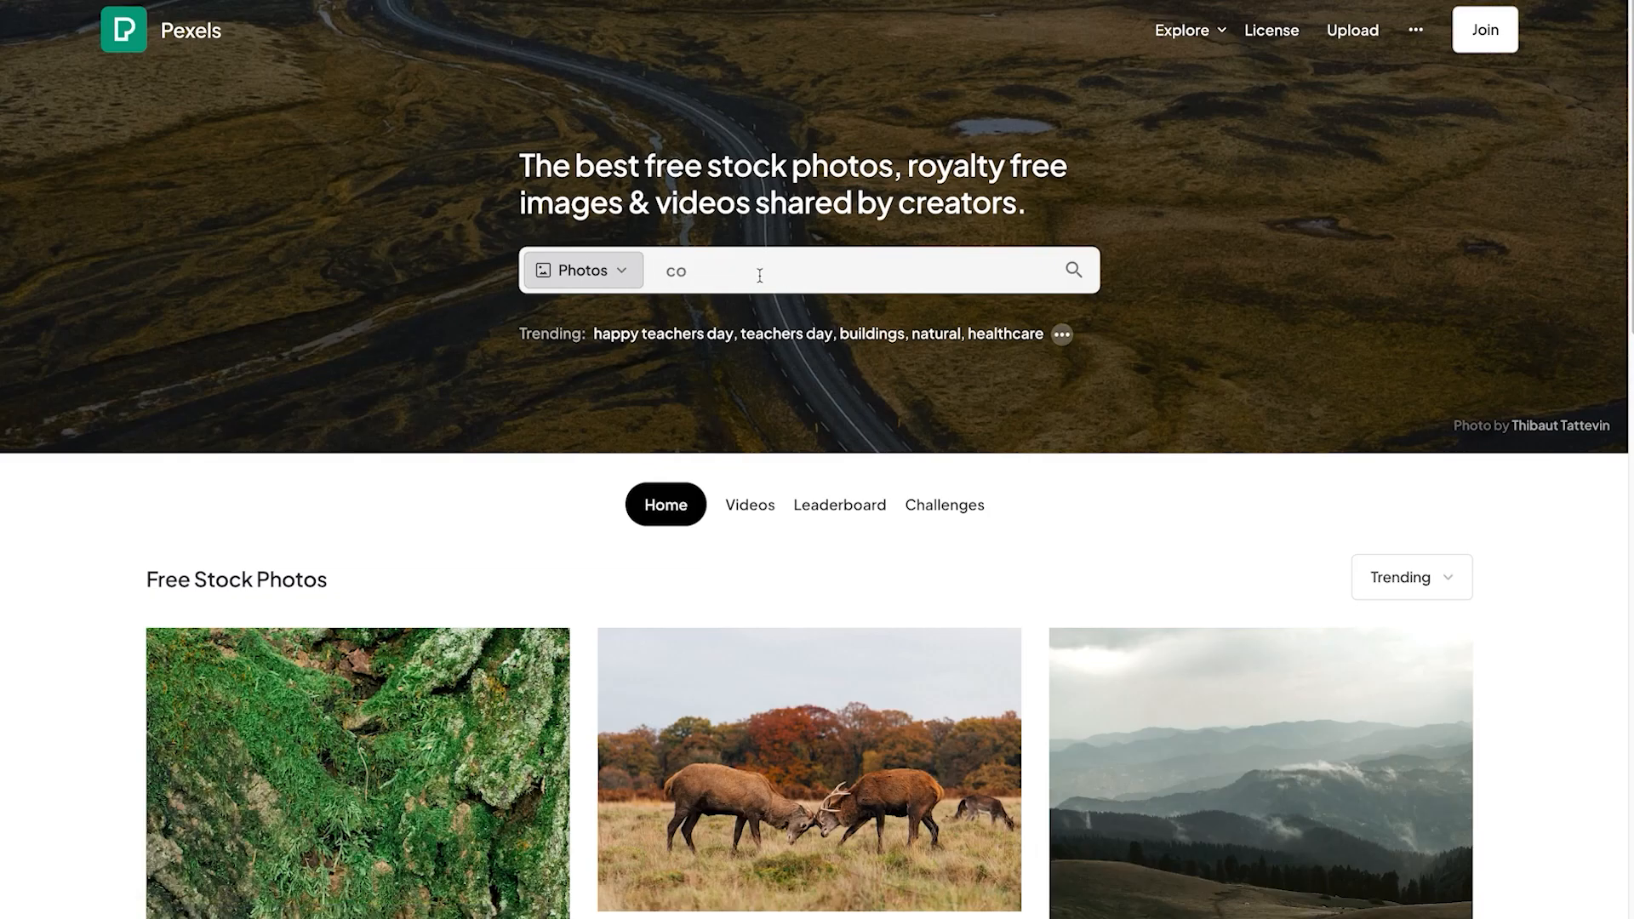
{"action": "type", "text": "oo"}
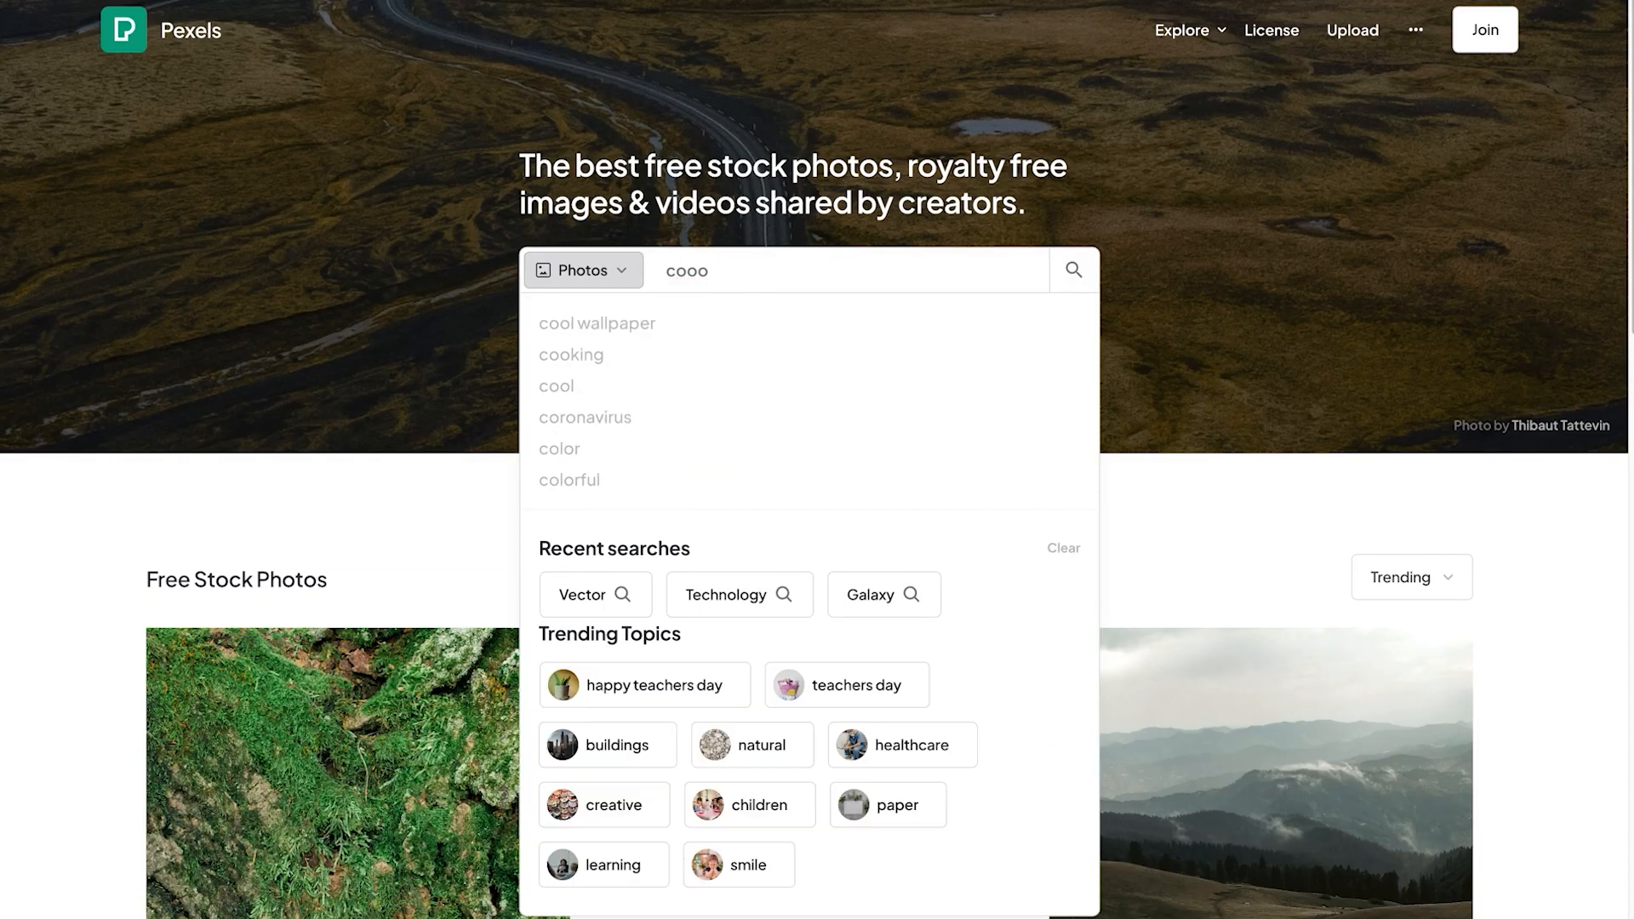
{"action": "key", "text": "BackSpace"}
{"action": "type", "text": "k book"}
{"action": "key", "text": "Return"}
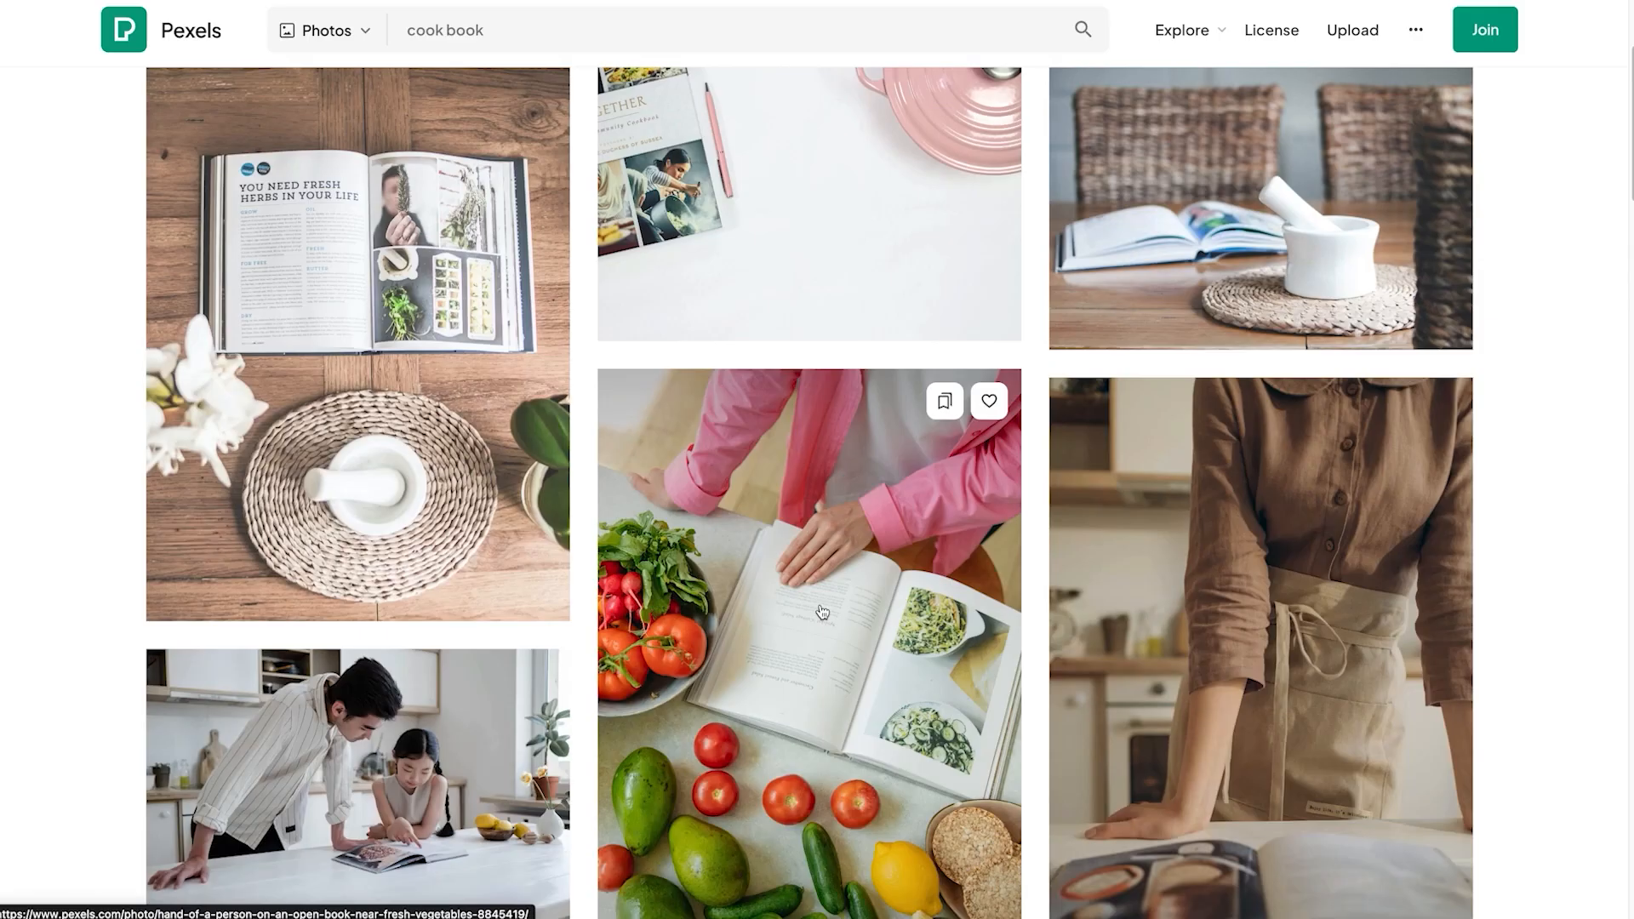
{"action": "left_click", "coordinate": [872, 591]}
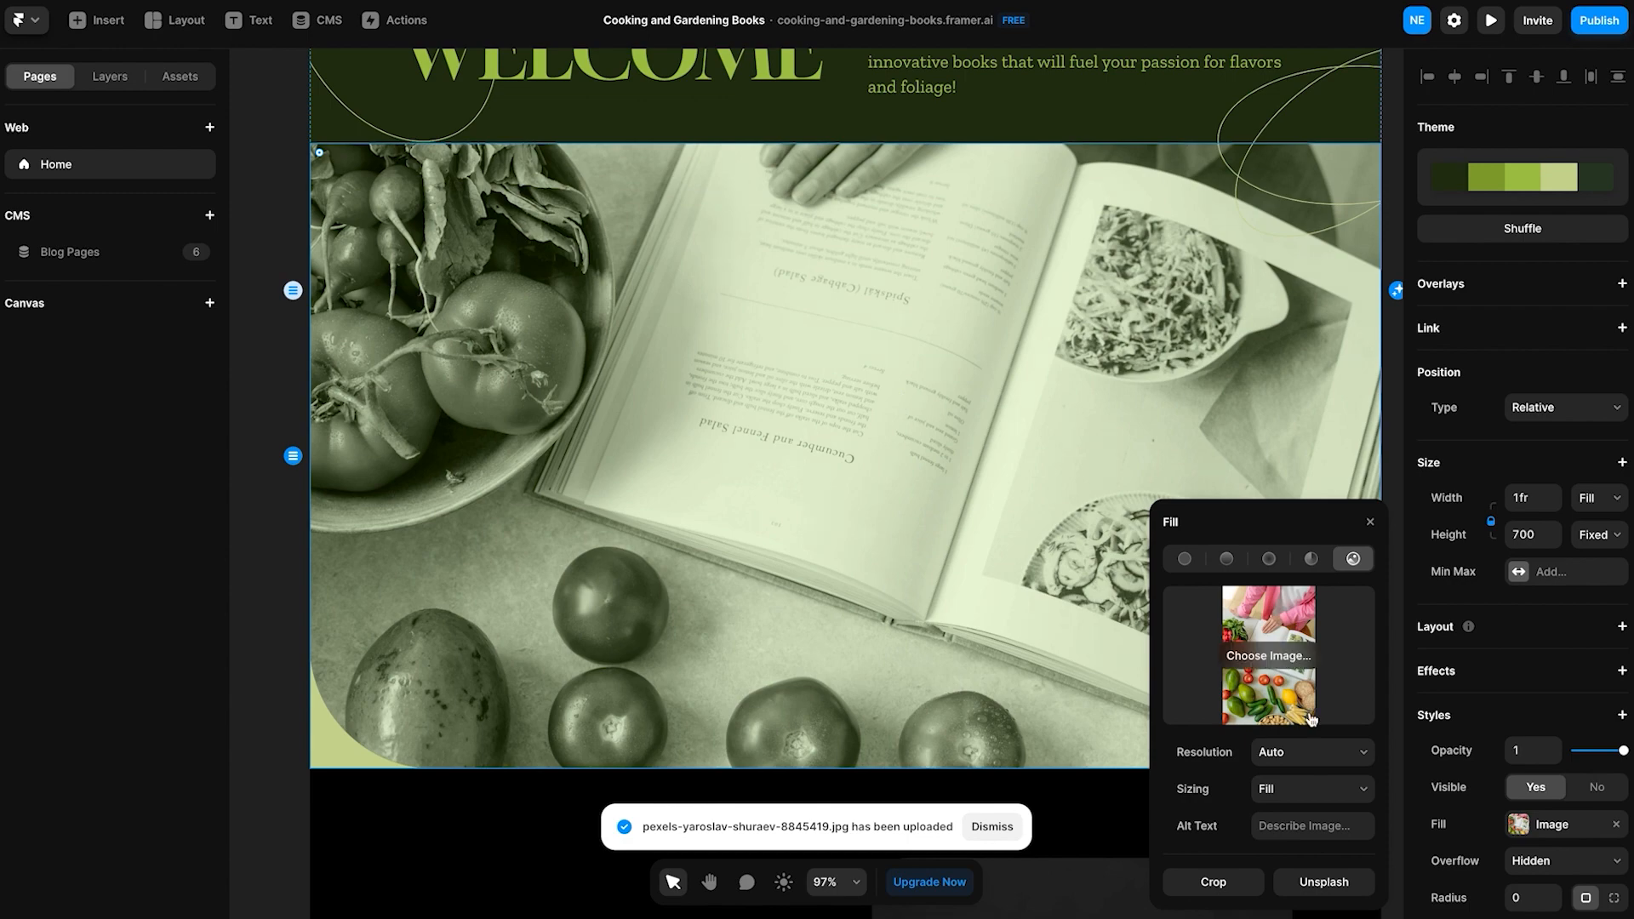
Crop the new hero image to 2731 × 3491 by cutting away its upper strip.
{"action": "left_click", "coordinate": [1195, 883]}
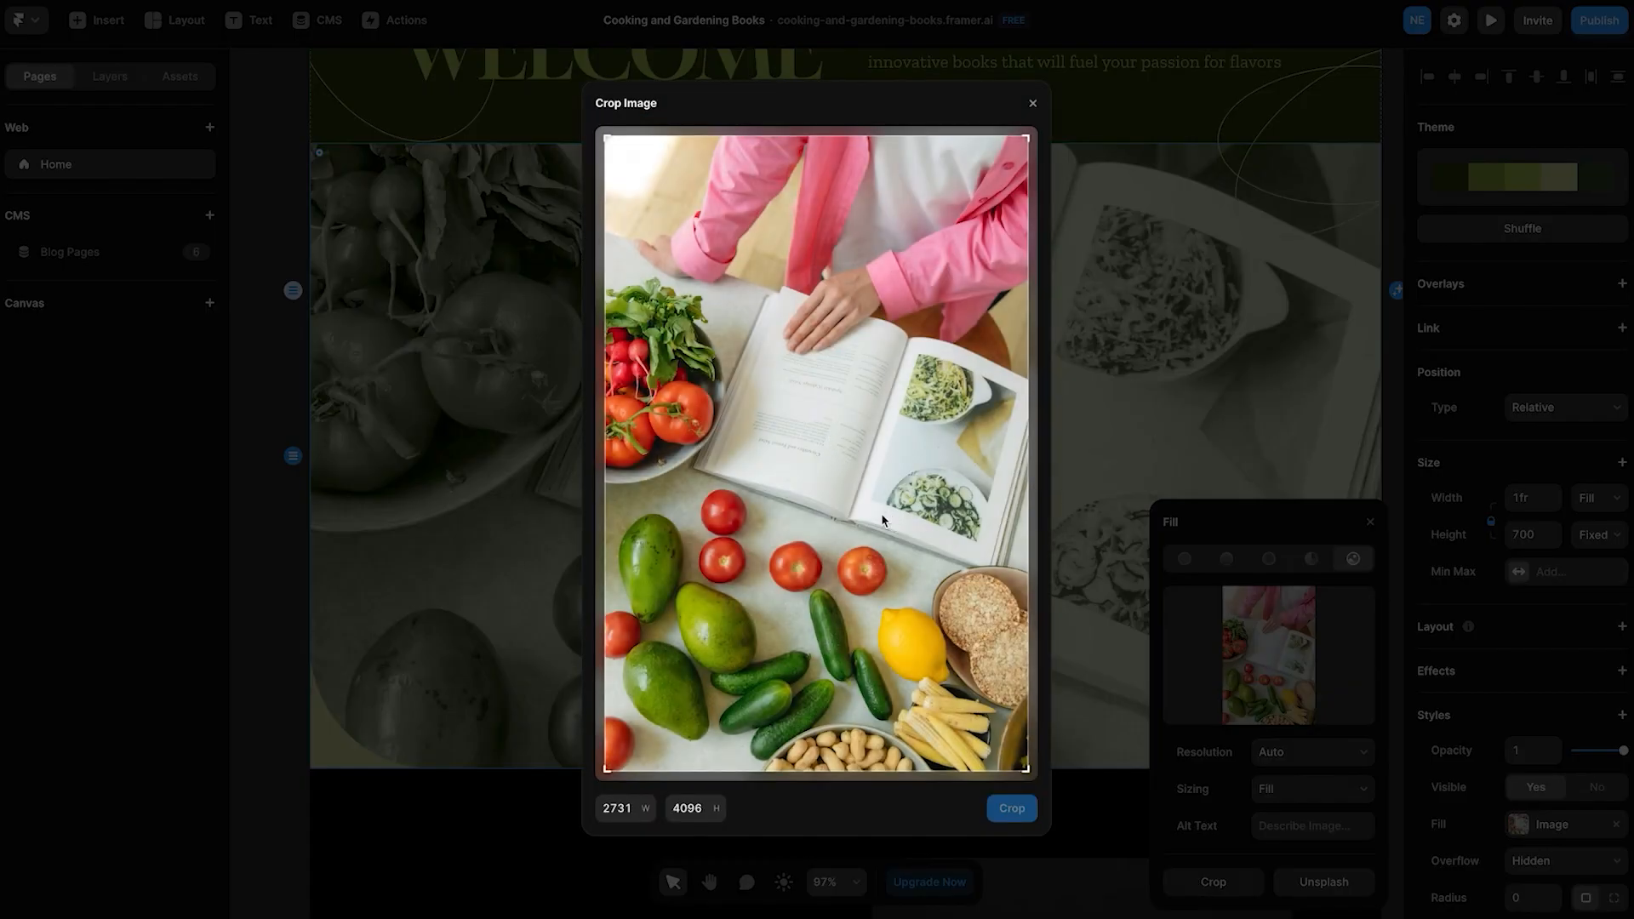
{"action": "left_click_drag", "start_coordinate": [1022, 771], "coordinate": [1025, 677]}
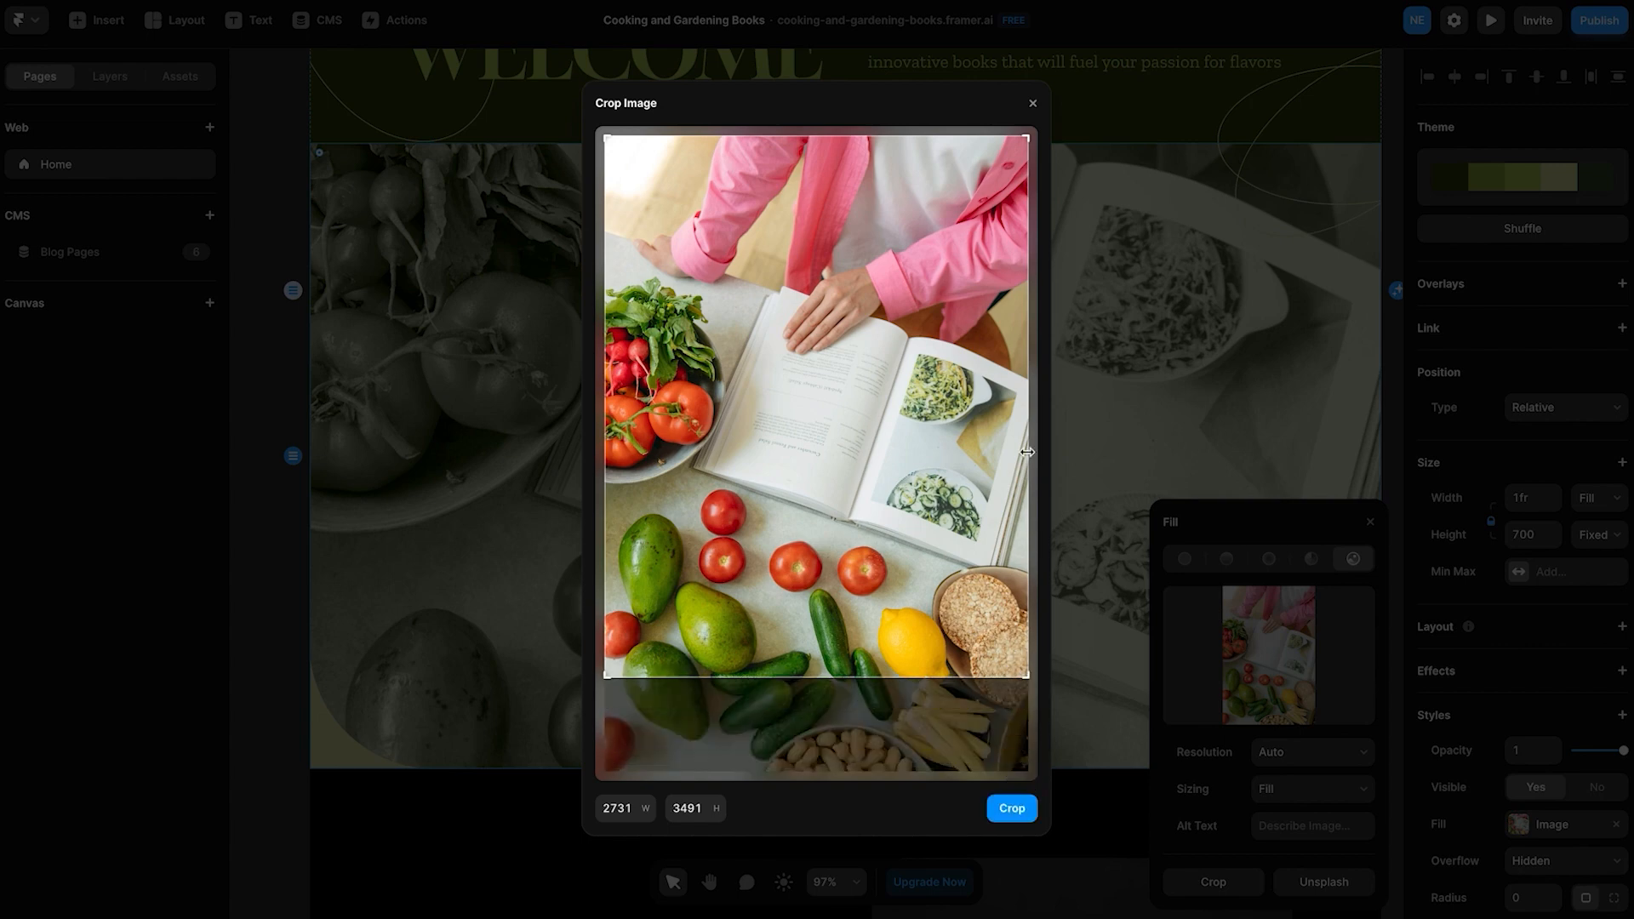
{"action": "left_click_drag", "start_coordinate": [982, 183], "coordinate": [982, 279]}
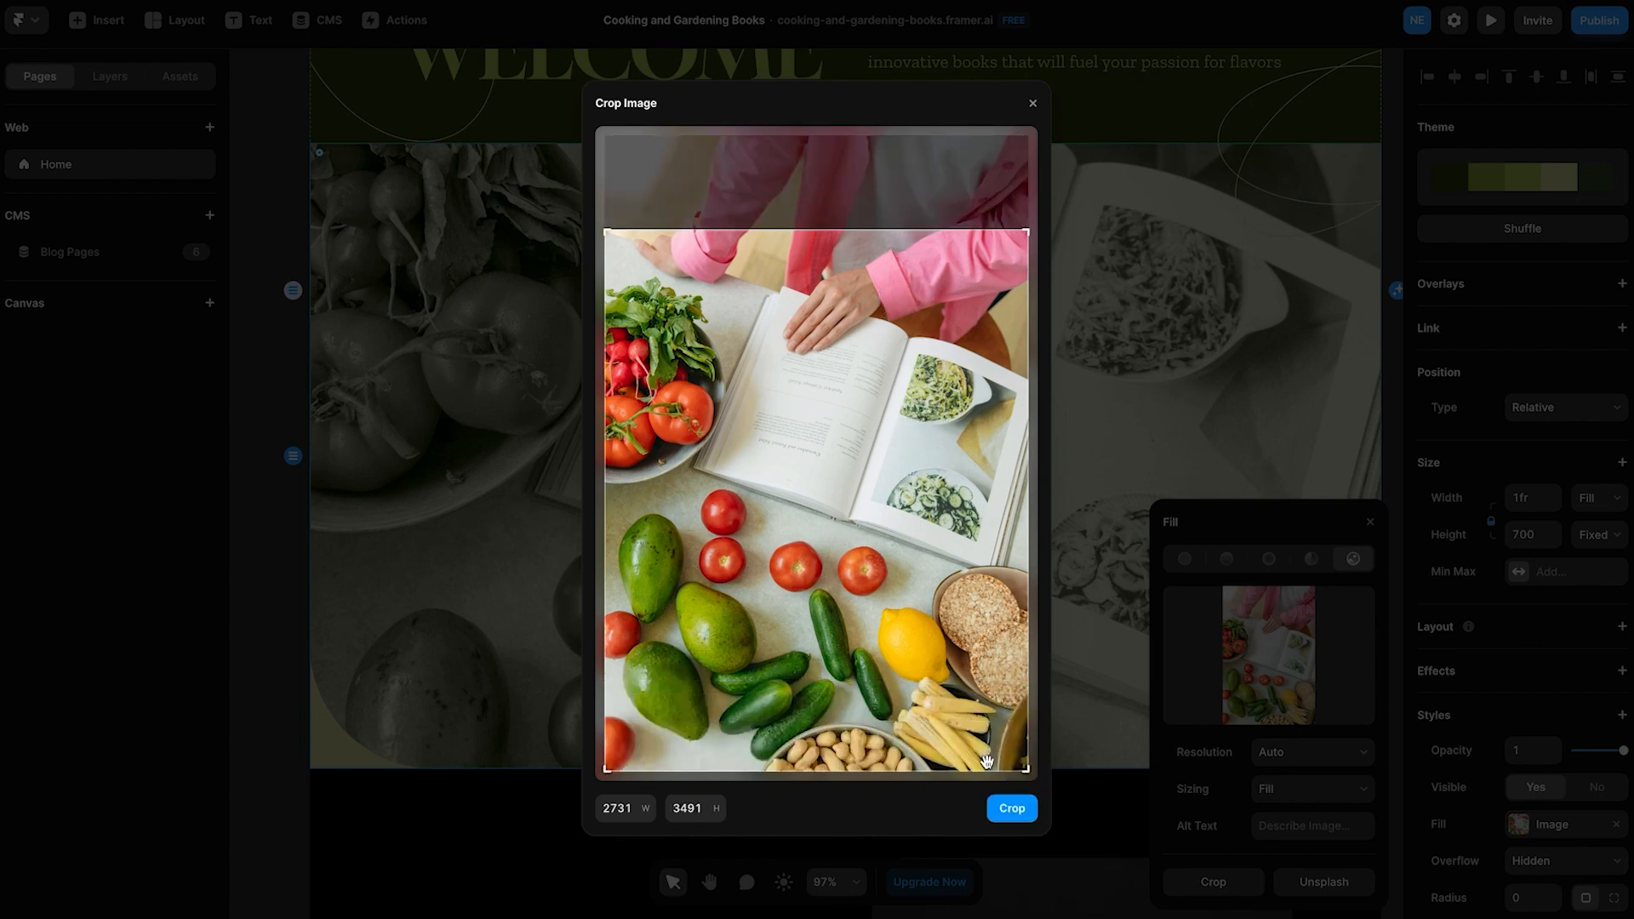
{"action": "left_click", "coordinate": [1004, 815]}
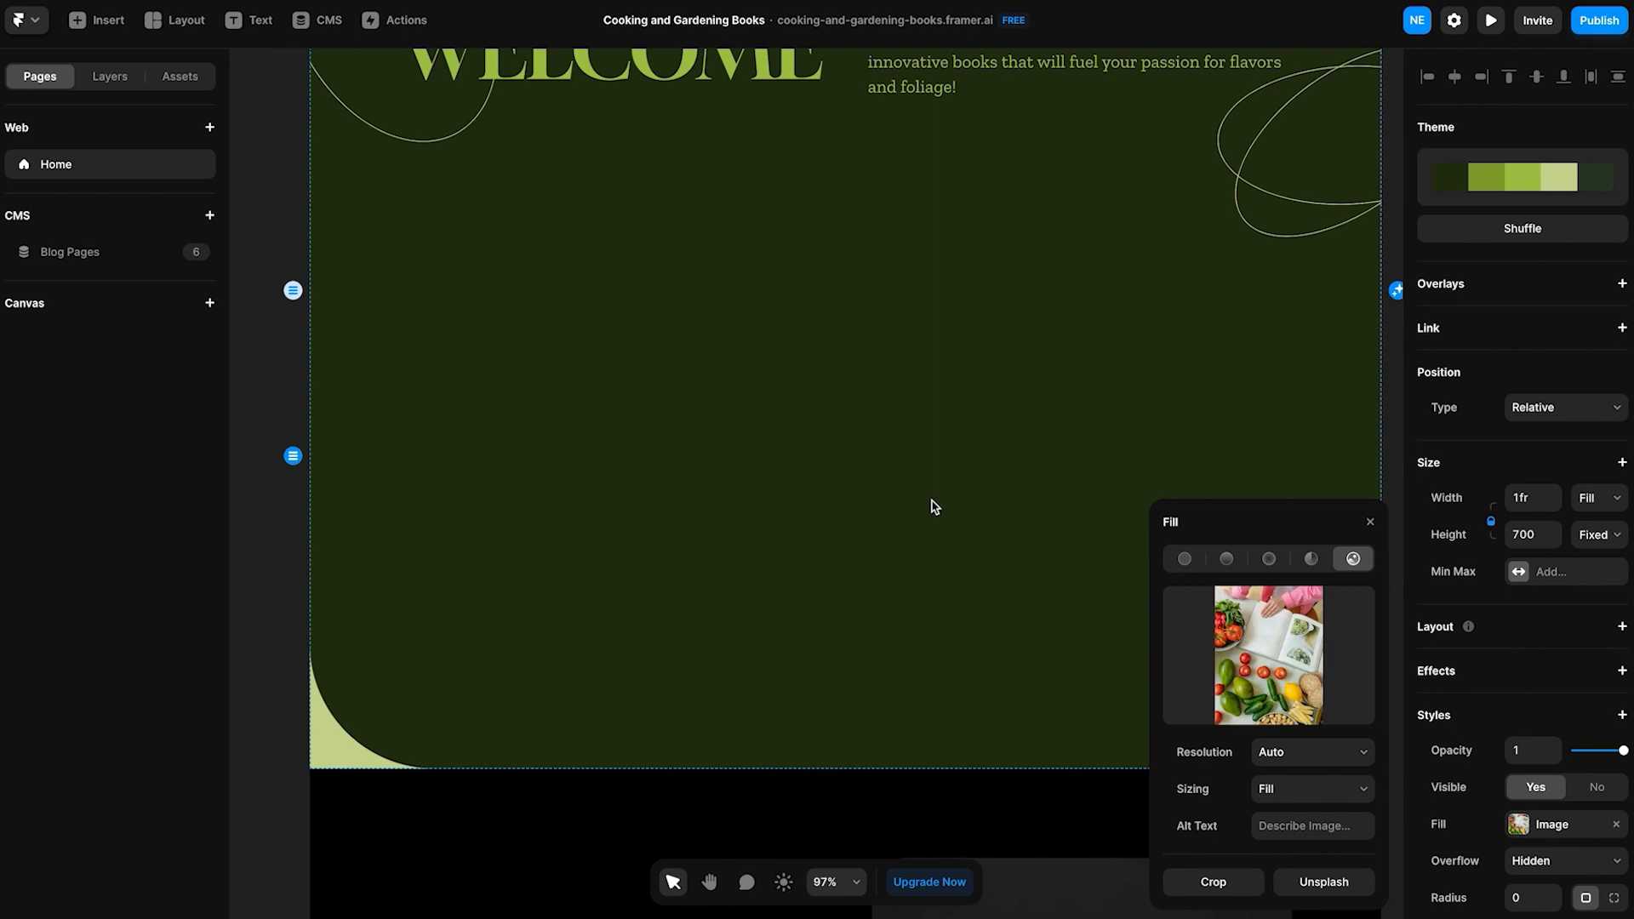
{"action": "key", "text": "ctrl+minus"}
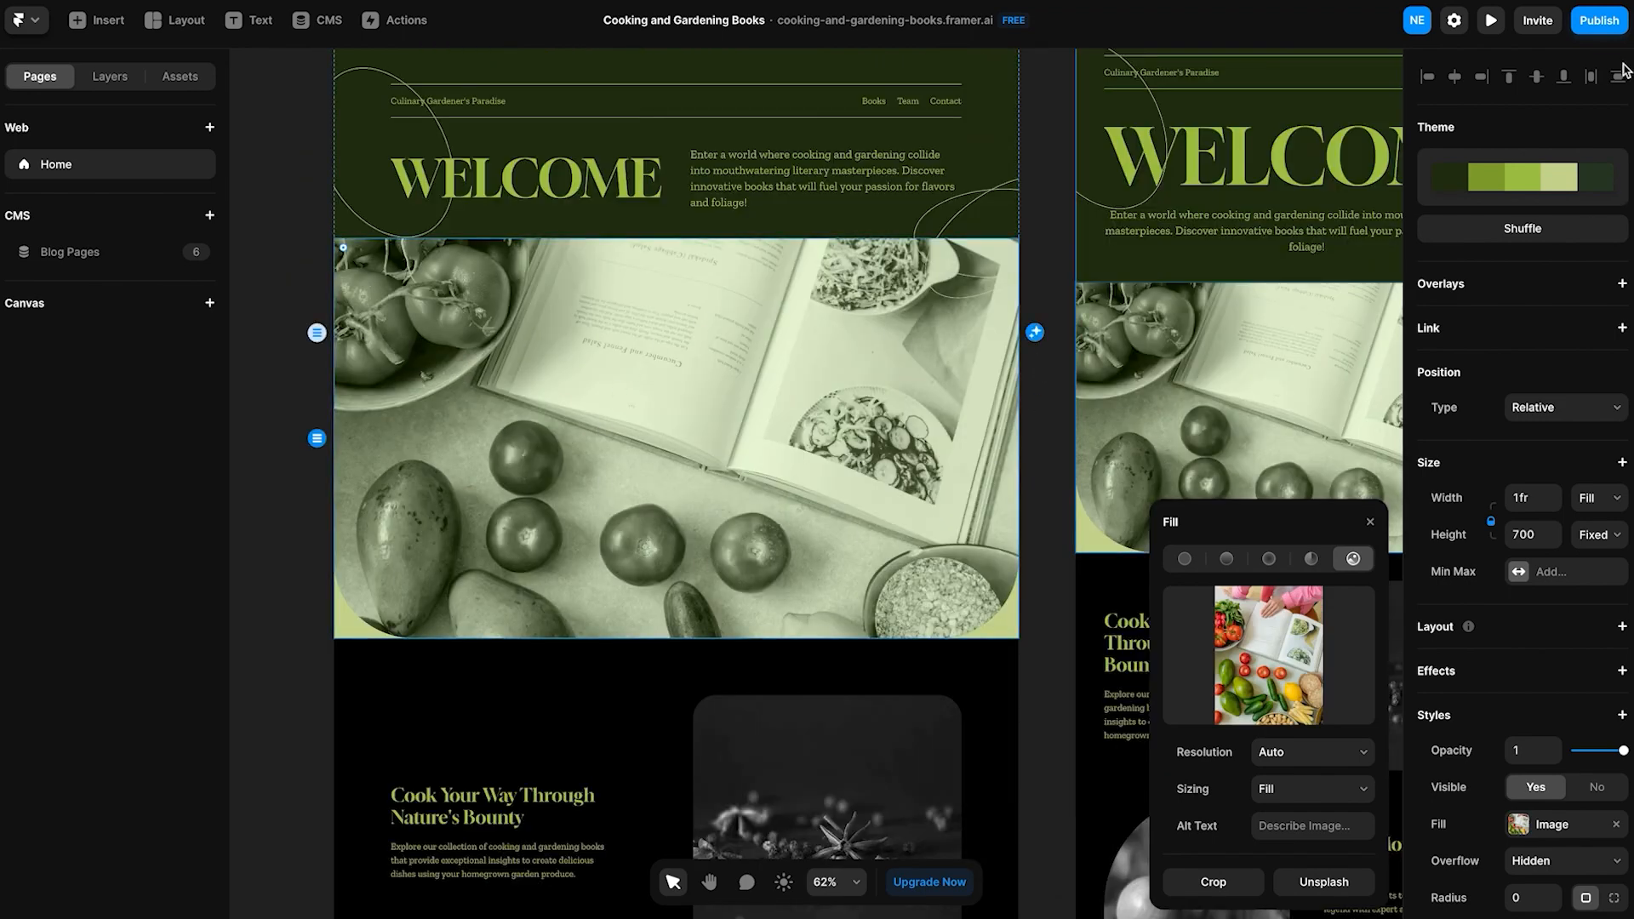
Review the list of pending changes and publish the update to the site's domains.
{"action": "left_click", "coordinate": [1600, 22]}
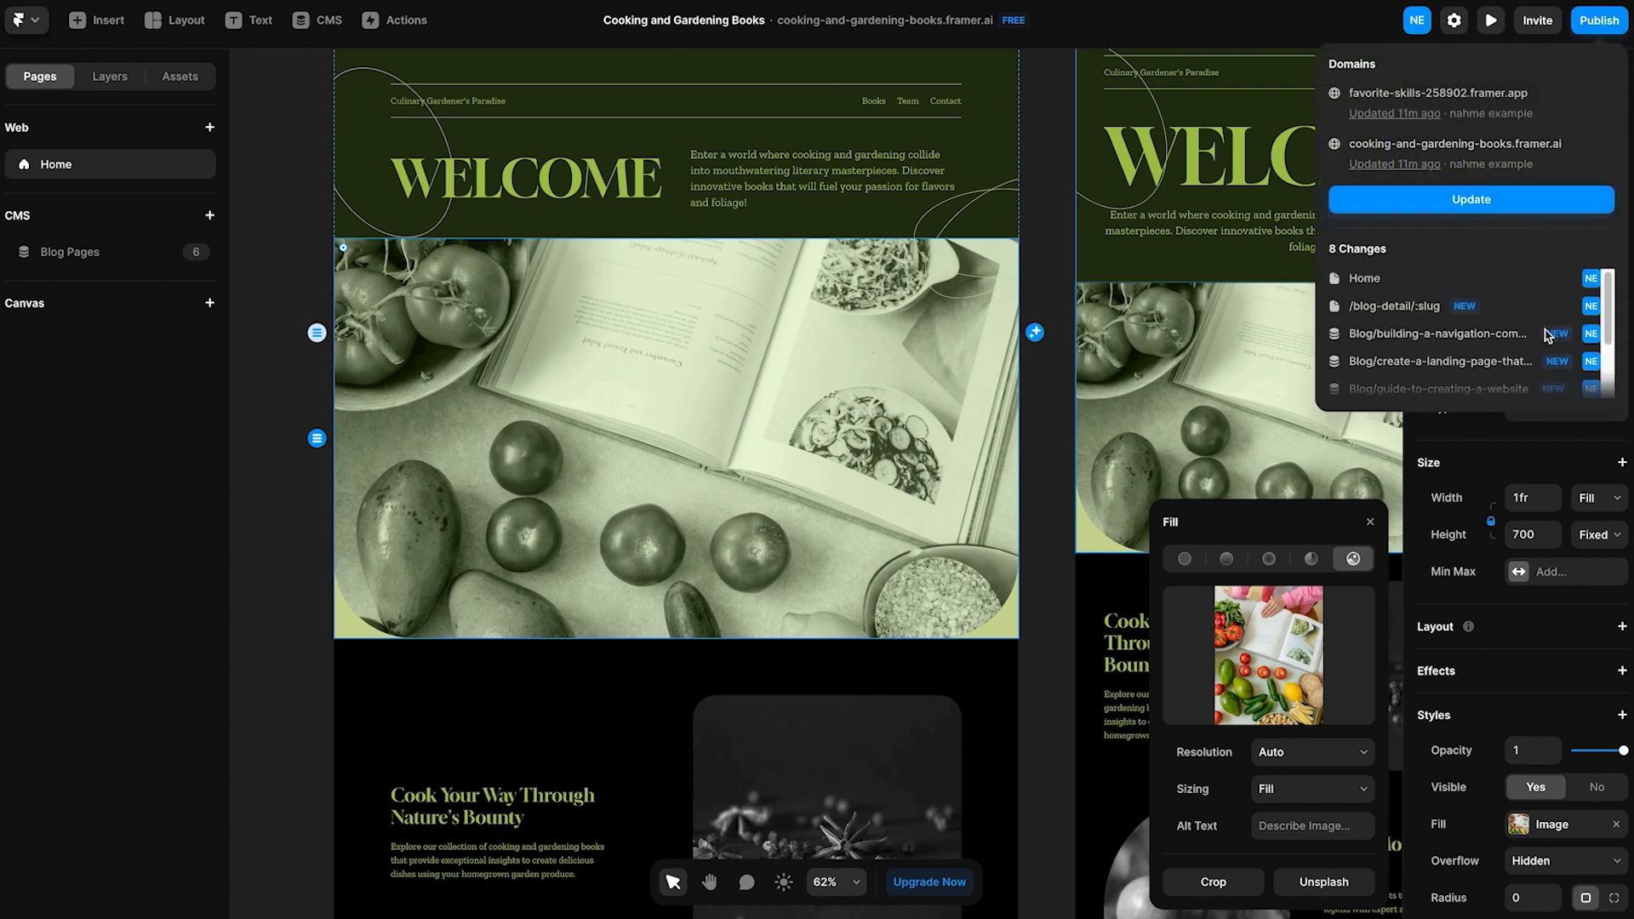
{"action": "scroll", "coordinate": [1459, 340], "scroll_direction": "down", "scroll_amount": 3}
{"action": "scroll", "coordinate": [1459, 340], "scroll_direction": "up", "scroll_amount": 2}
{"action": "left_click", "coordinate": [1494, 200]}
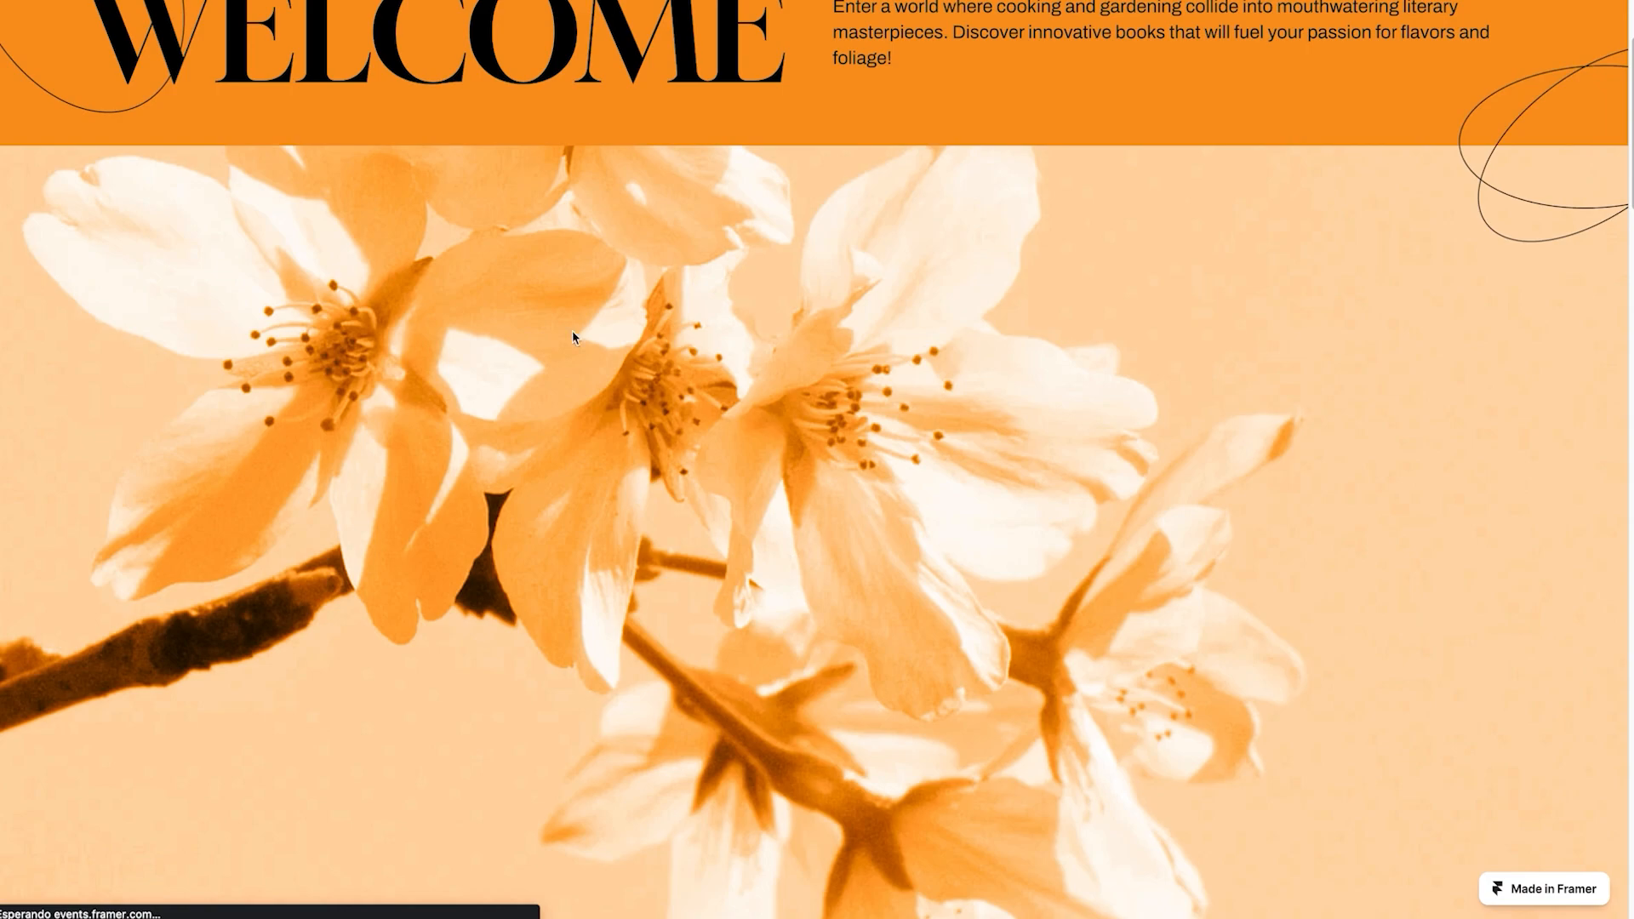
Look through the updated published site and view the plans on Framer's Site Pricing page.
{"action": "scroll", "coordinate": [651, 423], "scroll_direction": "up", "scroll_amount": 2}
{"action": "scroll", "coordinate": [651, 423], "scroll_direction": "up", "scroll_amount": 2}
{"action": "scroll", "coordinate": [651, 423], "scroll_direction": "down", "scroll_amount": 3}
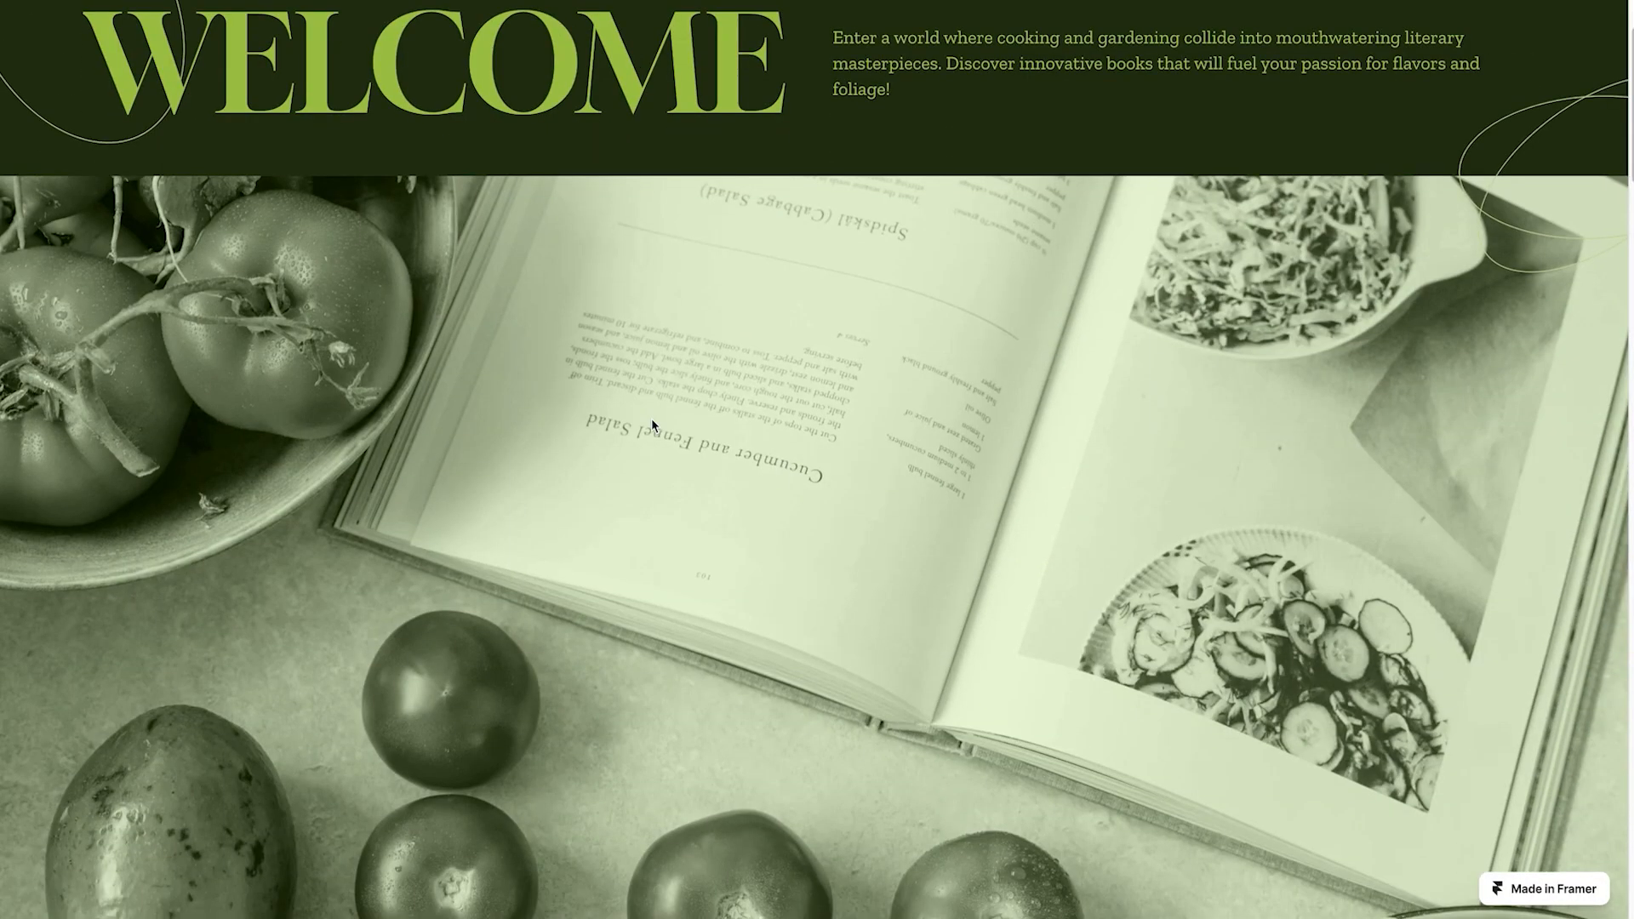
{"action": "scroll", "coordinate": [651, 421], "scroll_direction": "down", "scroll_amount": 20}
{"action": "scroll", "coordinate": [651, 420], "scroll_direction": "down", "scroll_amount": 7}
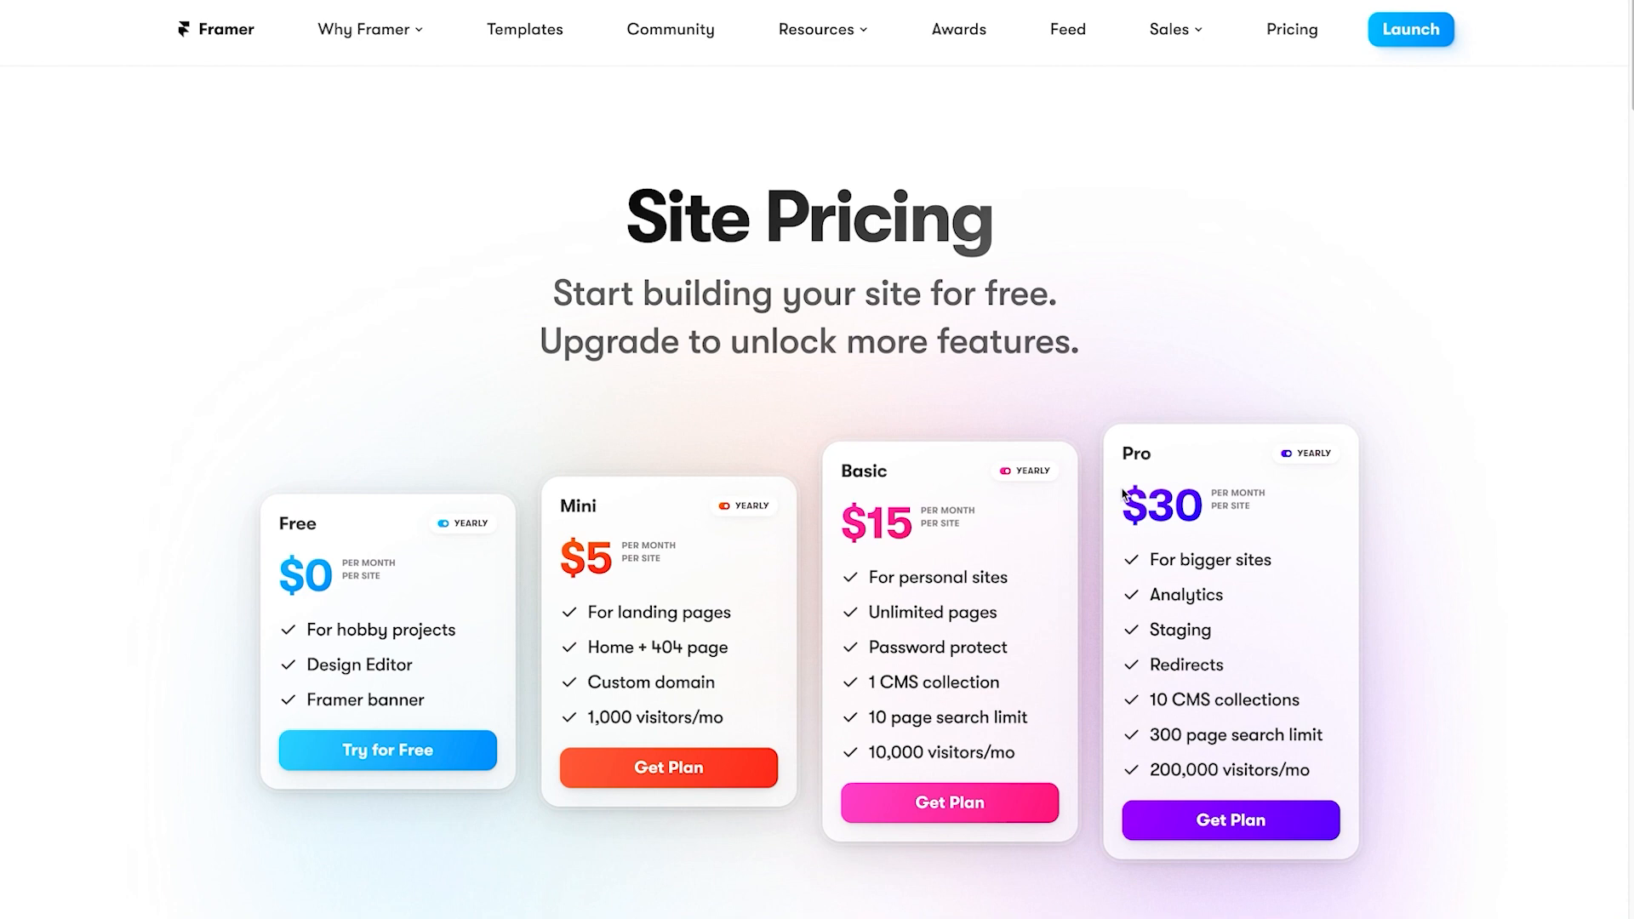
{"action": "scroll", "coordinate": [1125, 489], "scroll_direction": "down", "scroll_amount": 1}
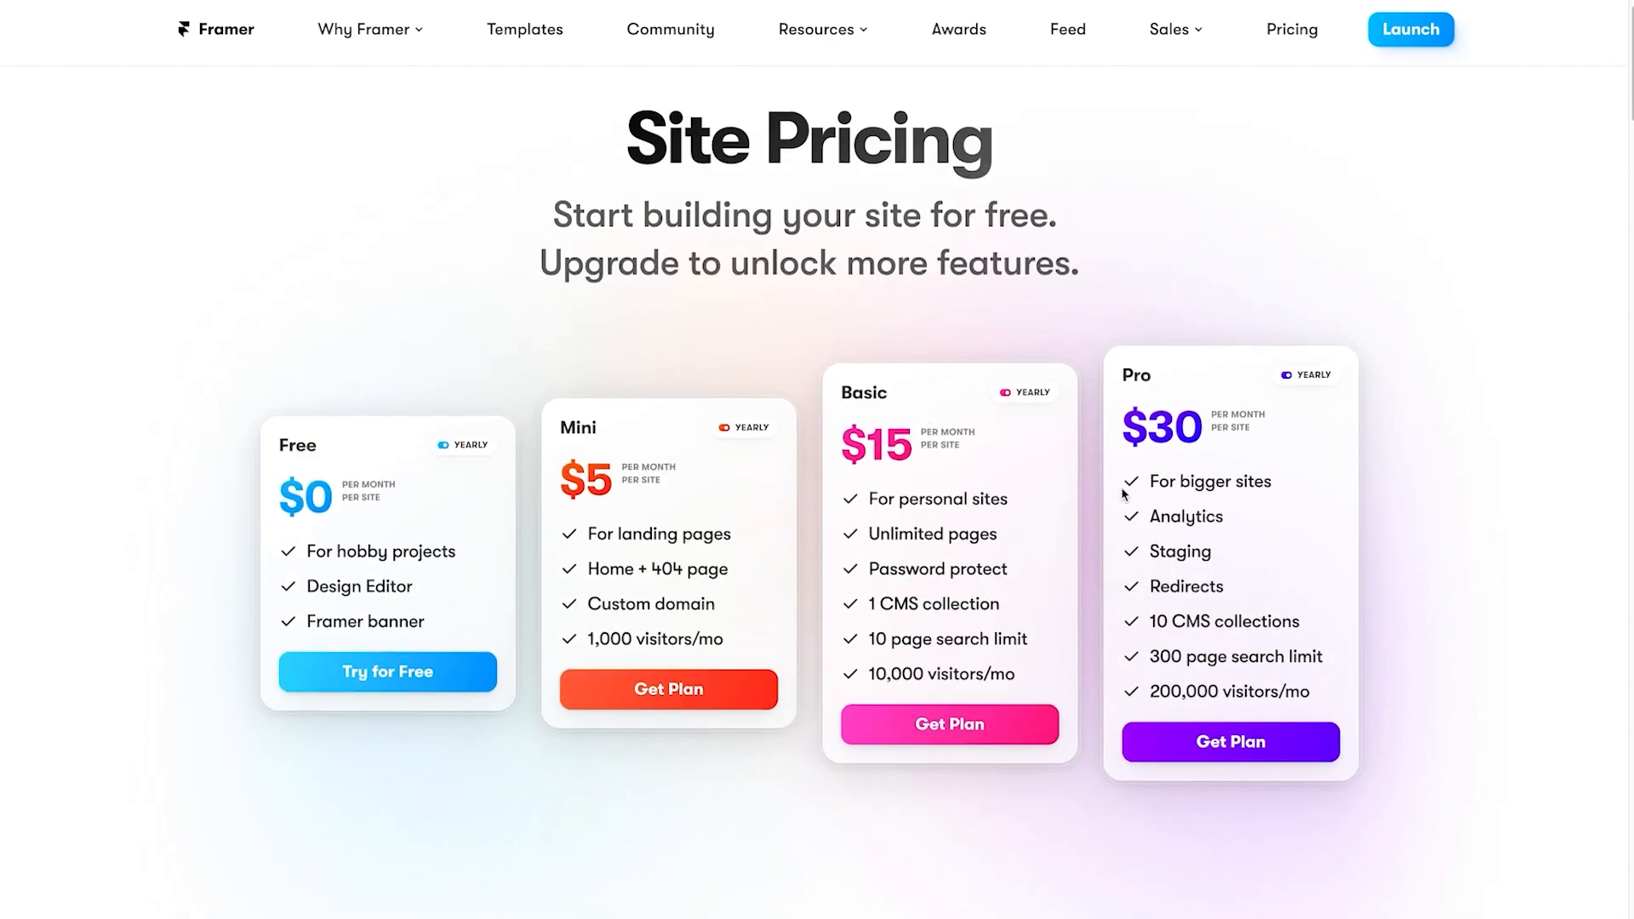